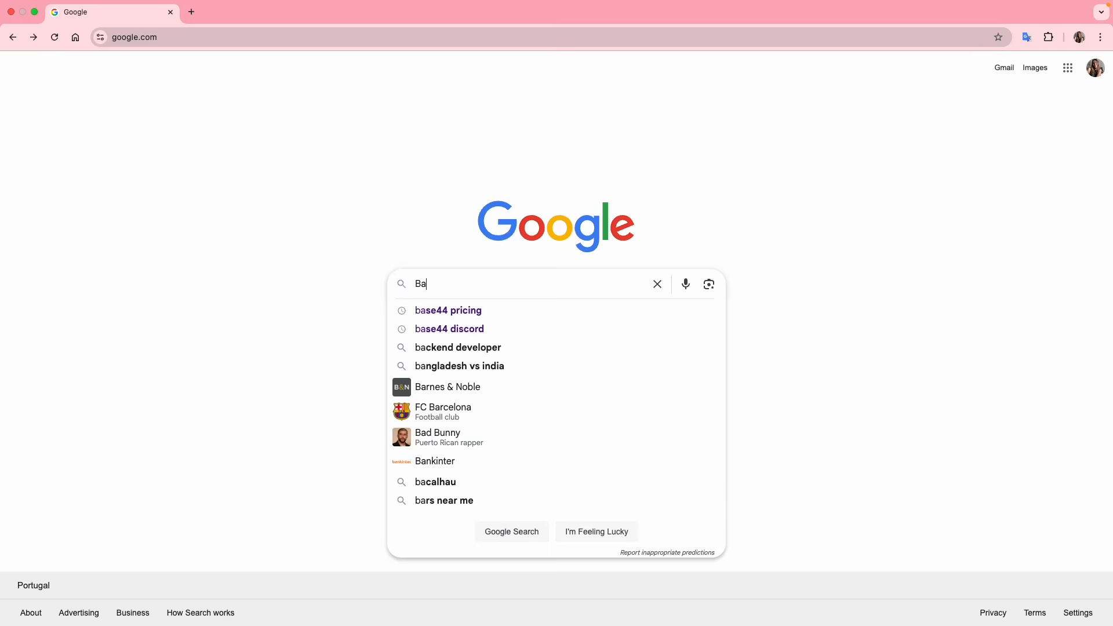
# Search Google for Base44 and open the official Base44 website from the results.
pyautogui.write('se44')
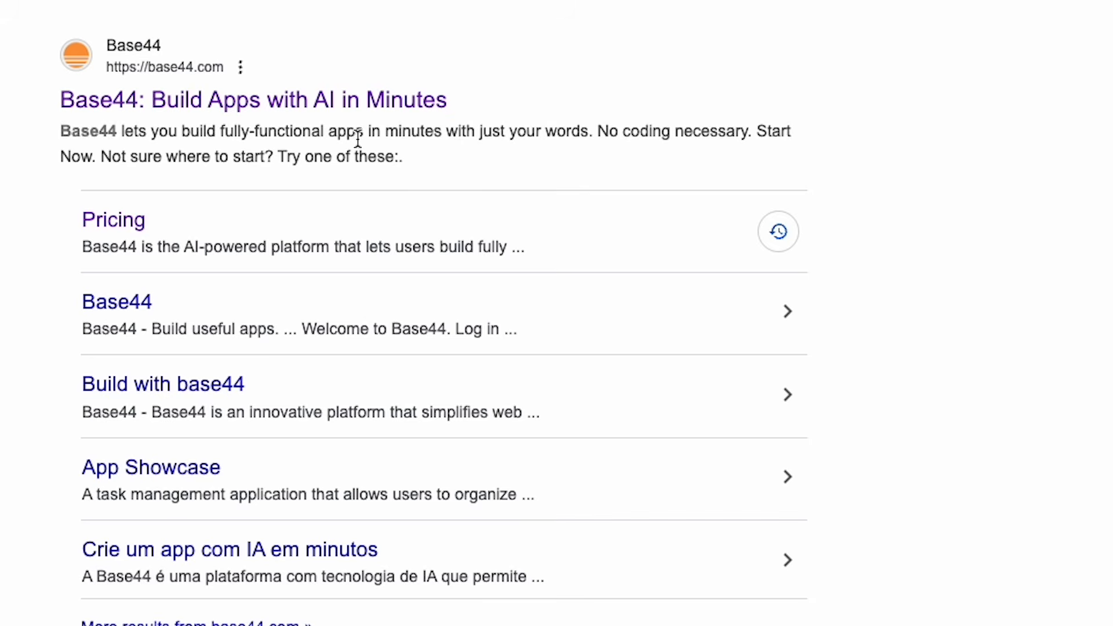
pyautogui.click(159, 103)
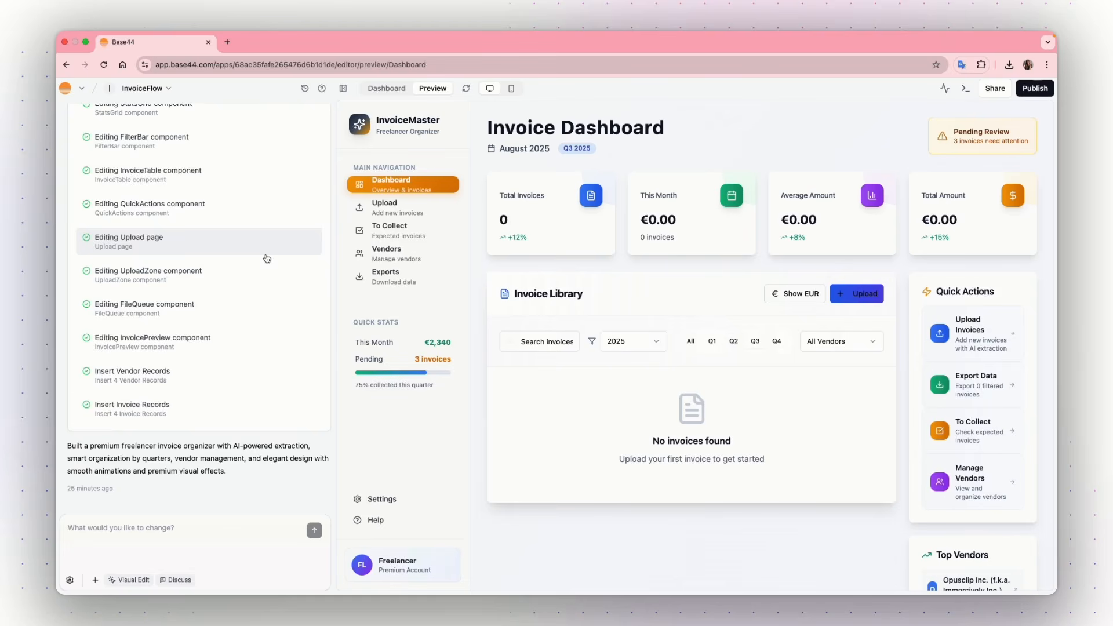
pyautogui.scroll(6, 214, 402)
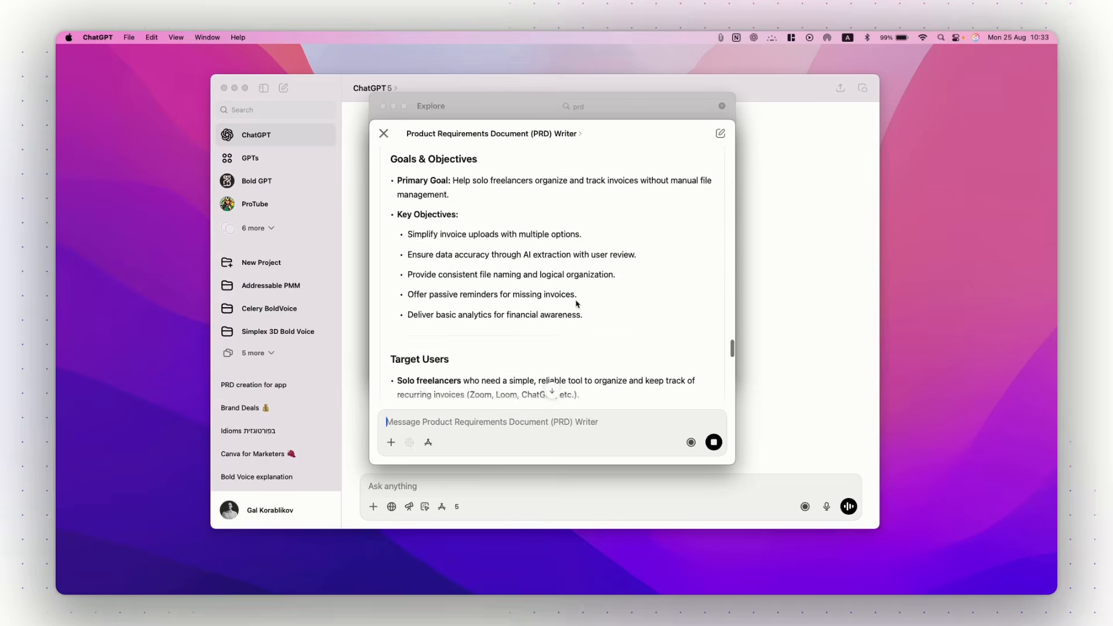
pyautogui.scroll(-10, 577, 303)
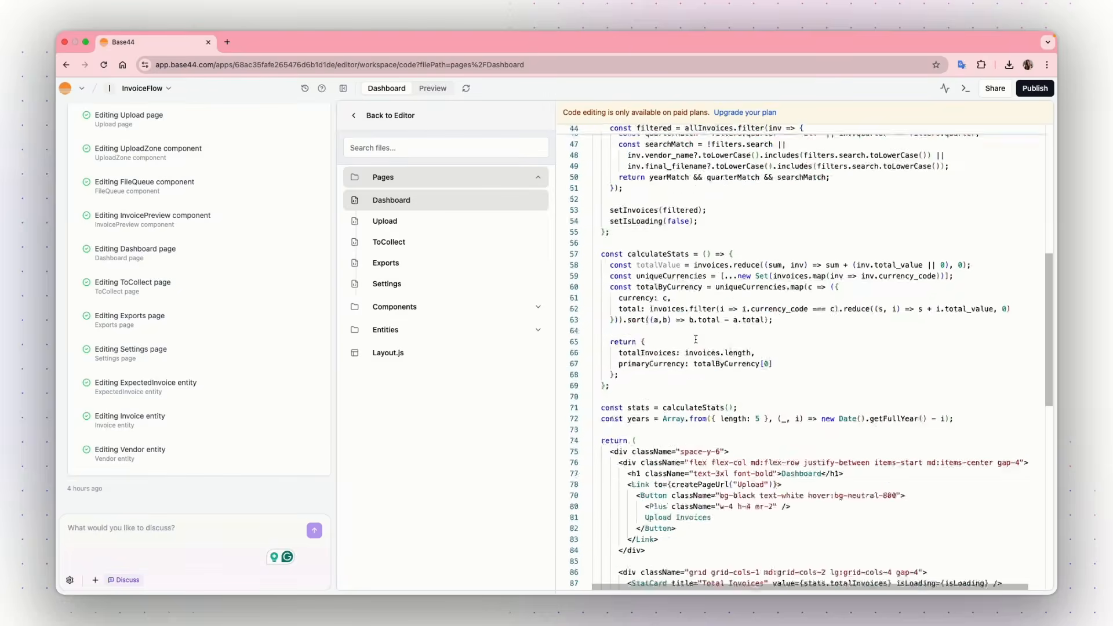
pyautogui.scroll(-10, 696, 339)
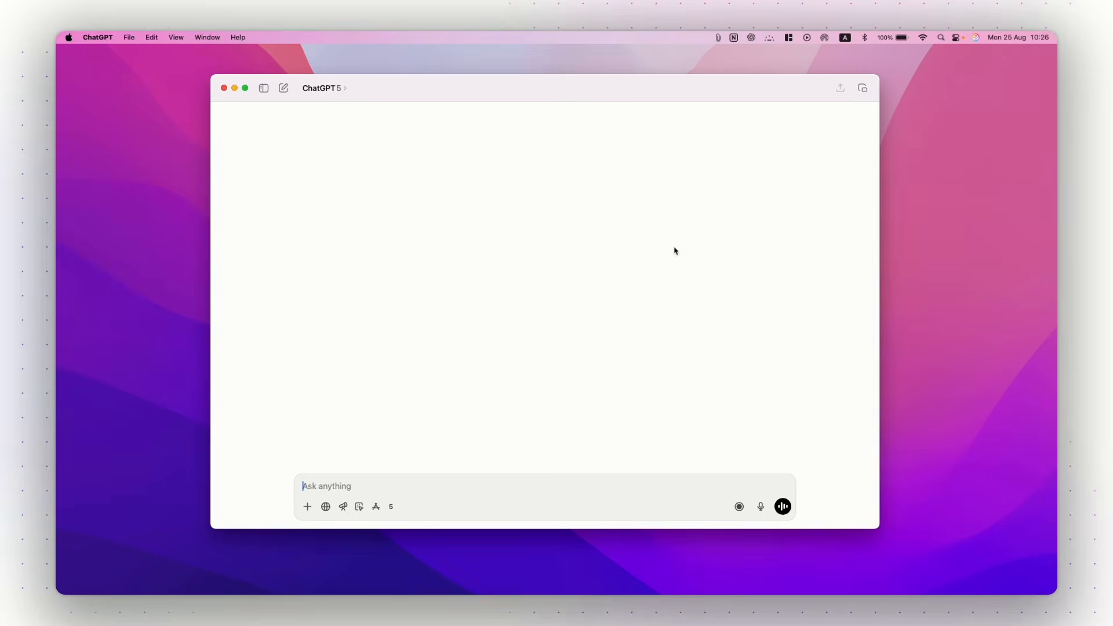
# In ChatGPT, search the public GPTs for "prd" and start a chat with Product Requirements Document (PRD) Writer.
pyautogui.click(264, 89)
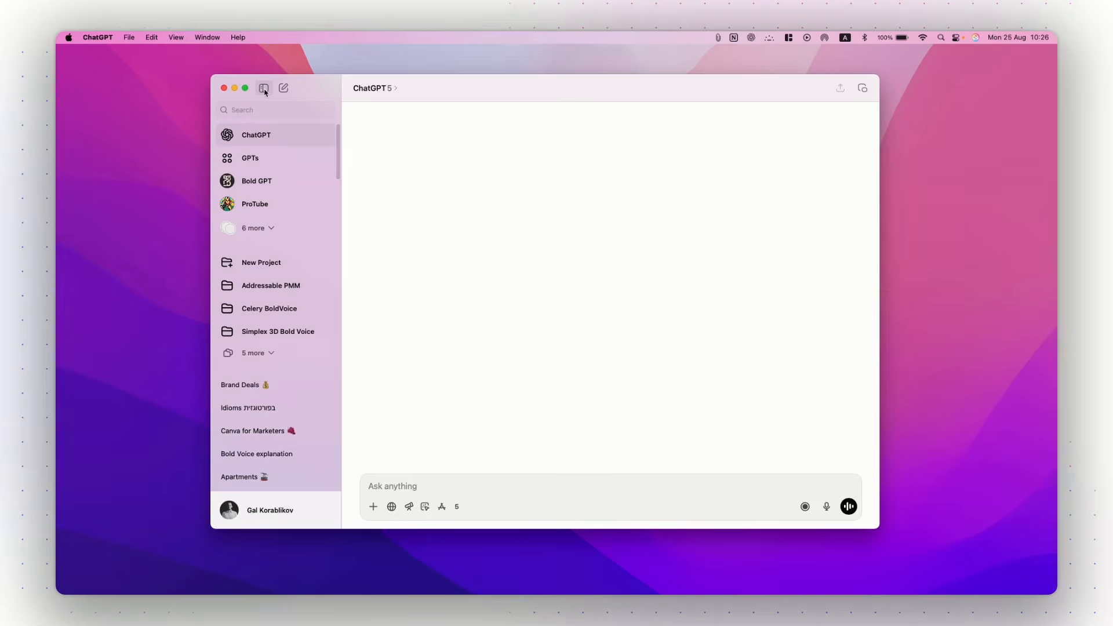
pyautogui.click(245, 161)
pyautogui.click(607, 109)
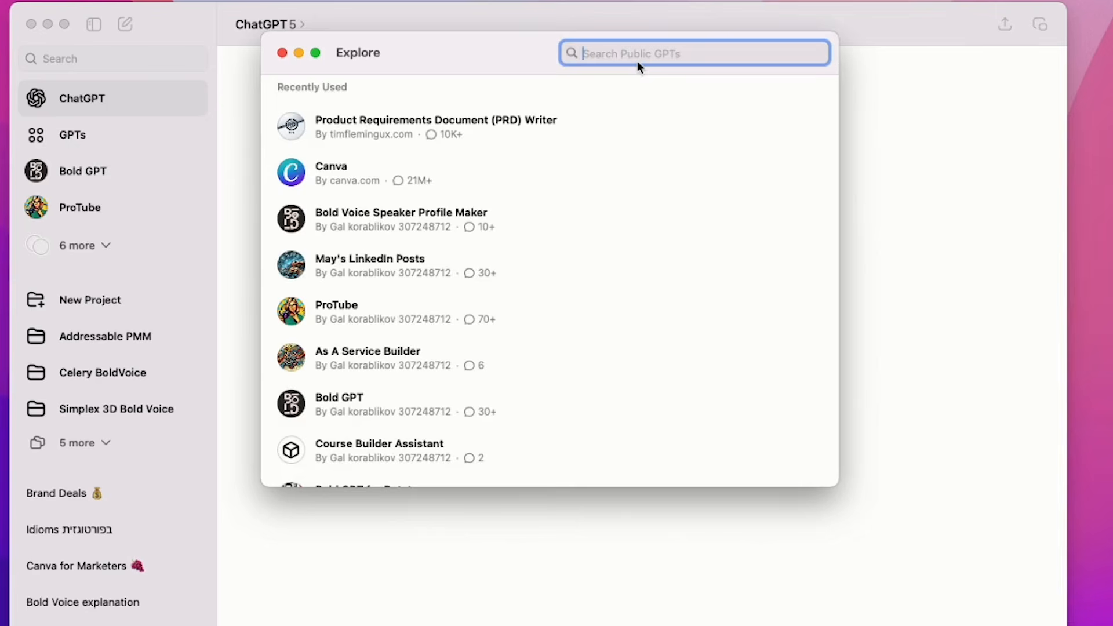
pyautogui.write('prd')
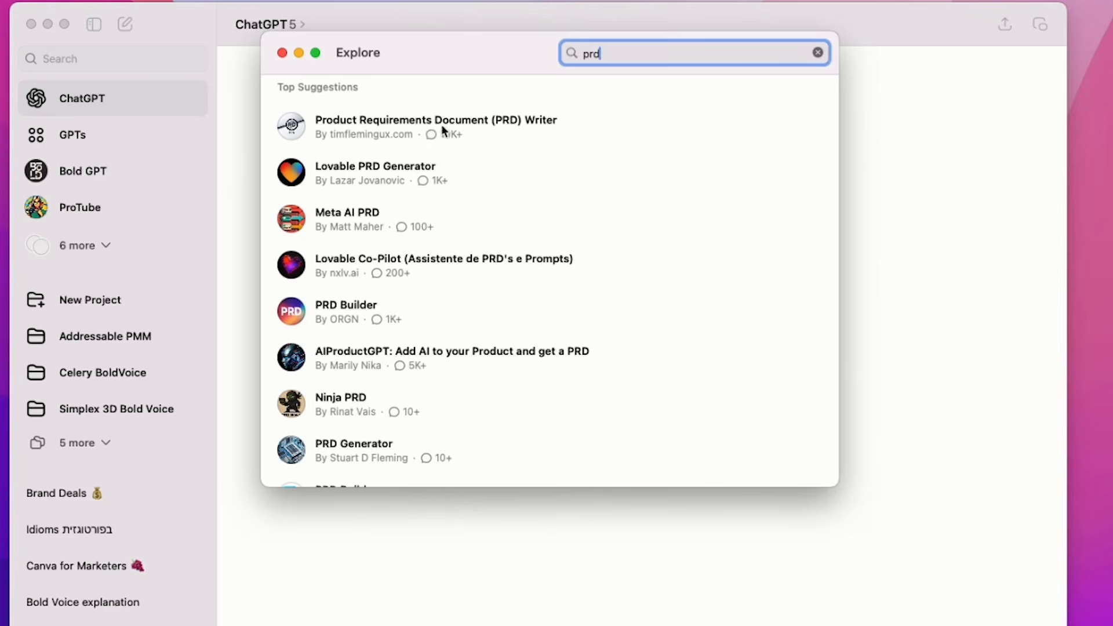
pyautogui.click(394, 119)
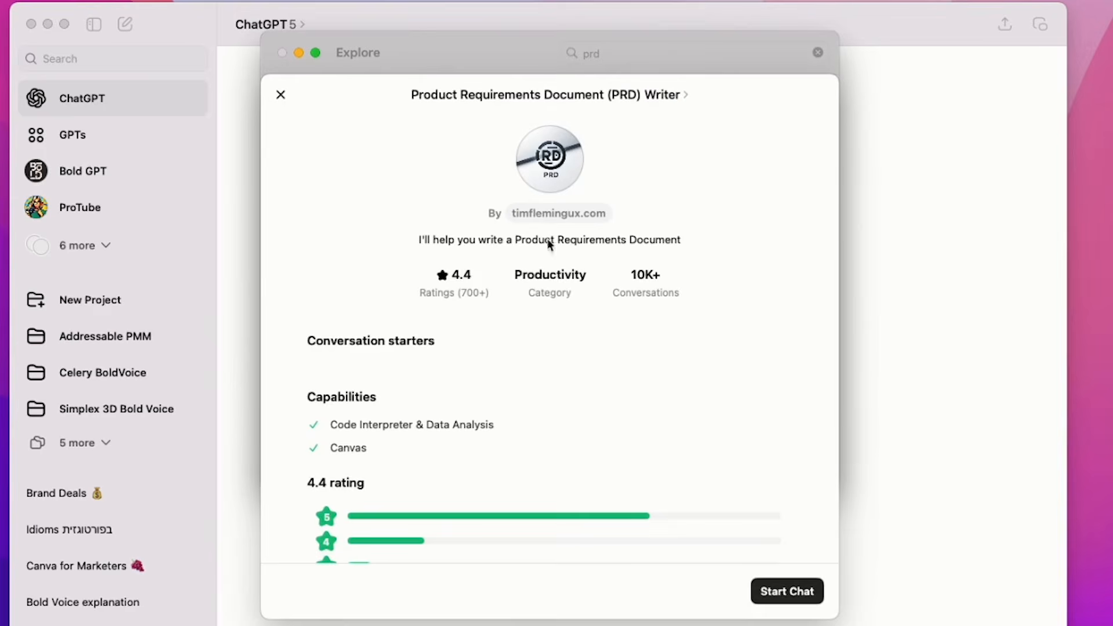
pyautogui.click(763, 591)
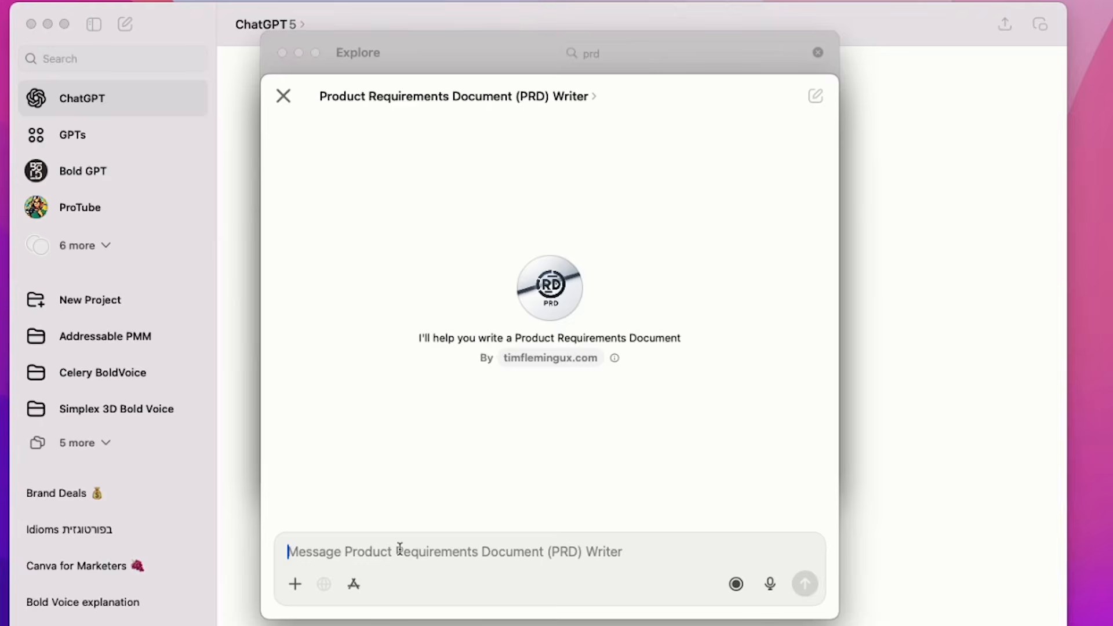
# Paste the prepared prompt describing the freelancer invoice app idea into the PRD Writer message and read it through.
pyautogui.press('super+v')
pyautogui.scroll(10, 442, 506)
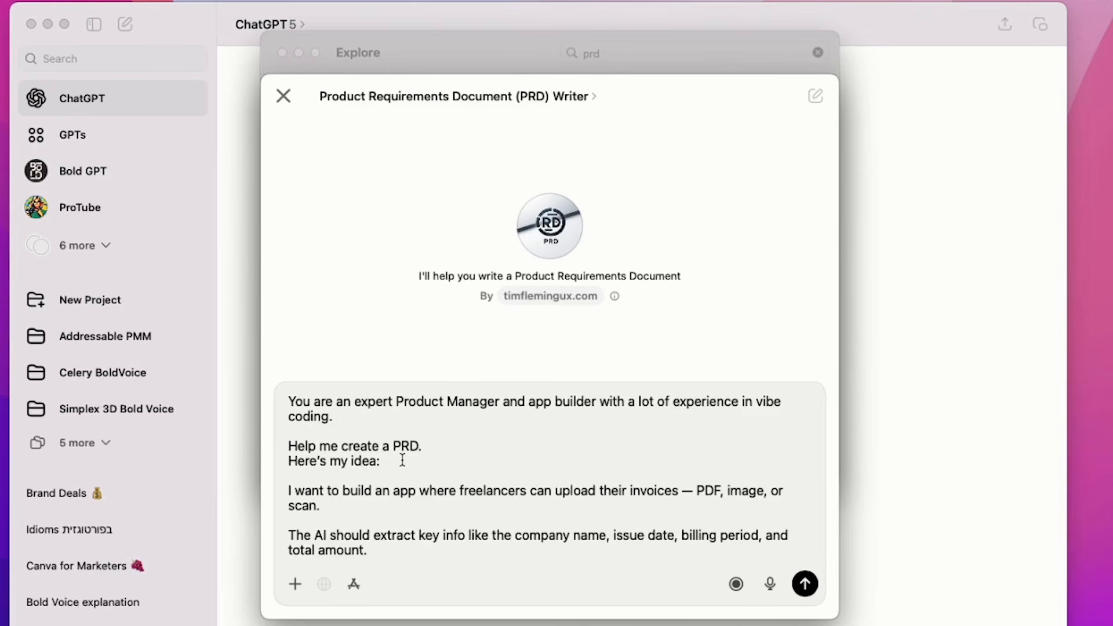
pyautogui.scroll(-3, 401, 460)
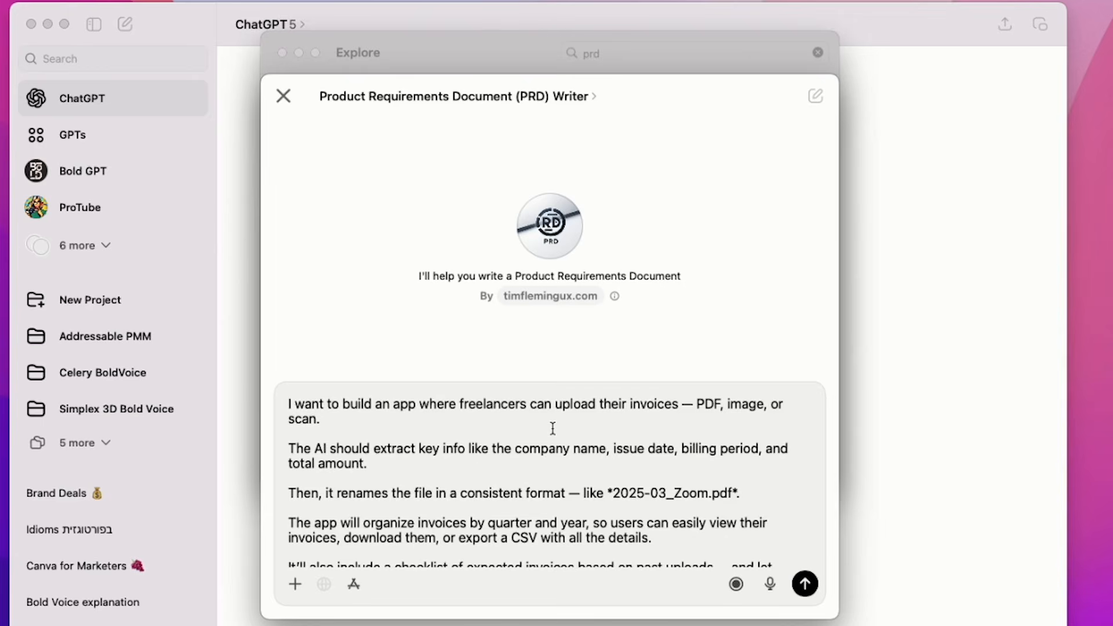
pyautogui.scroll(-3, 552, 428)
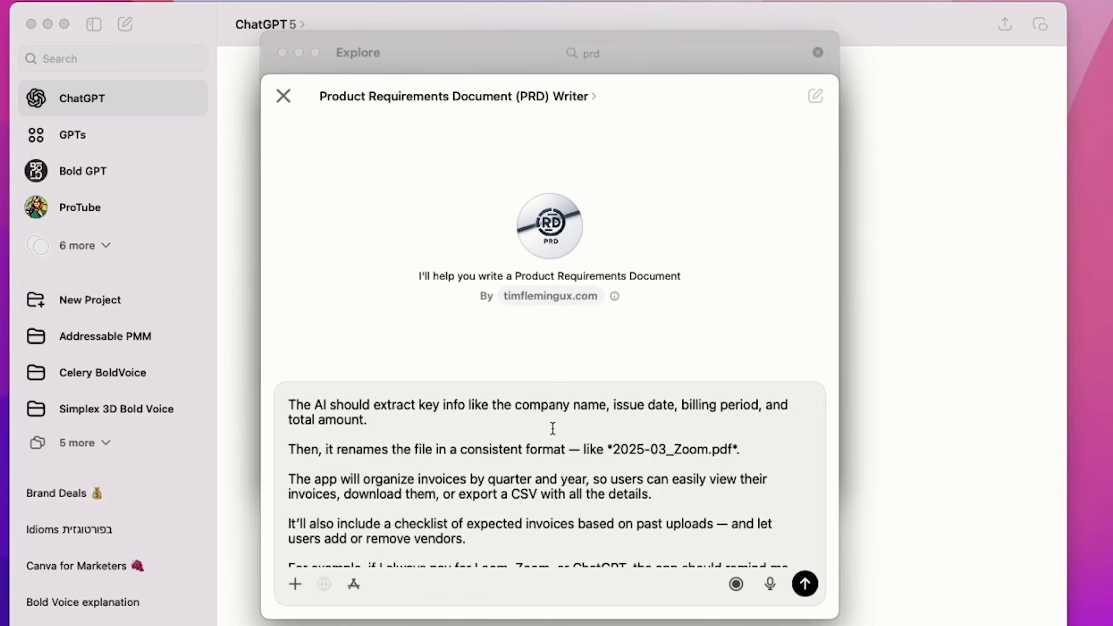
pyautogui.scroll(-3, 538, 491)
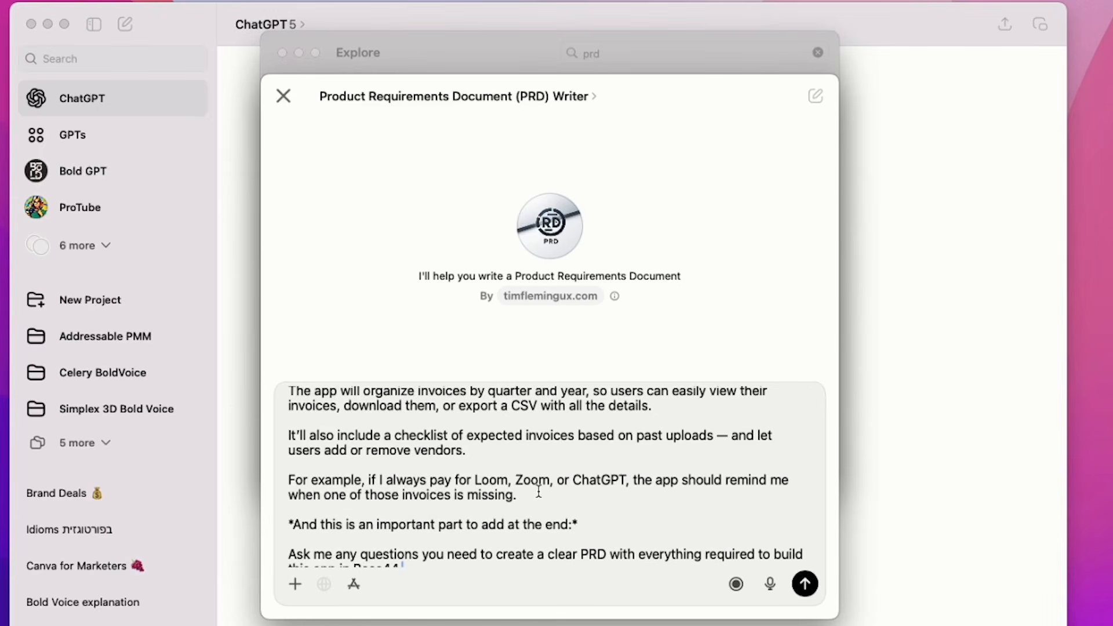
pyautogui.scroll(-1, 538, 492)
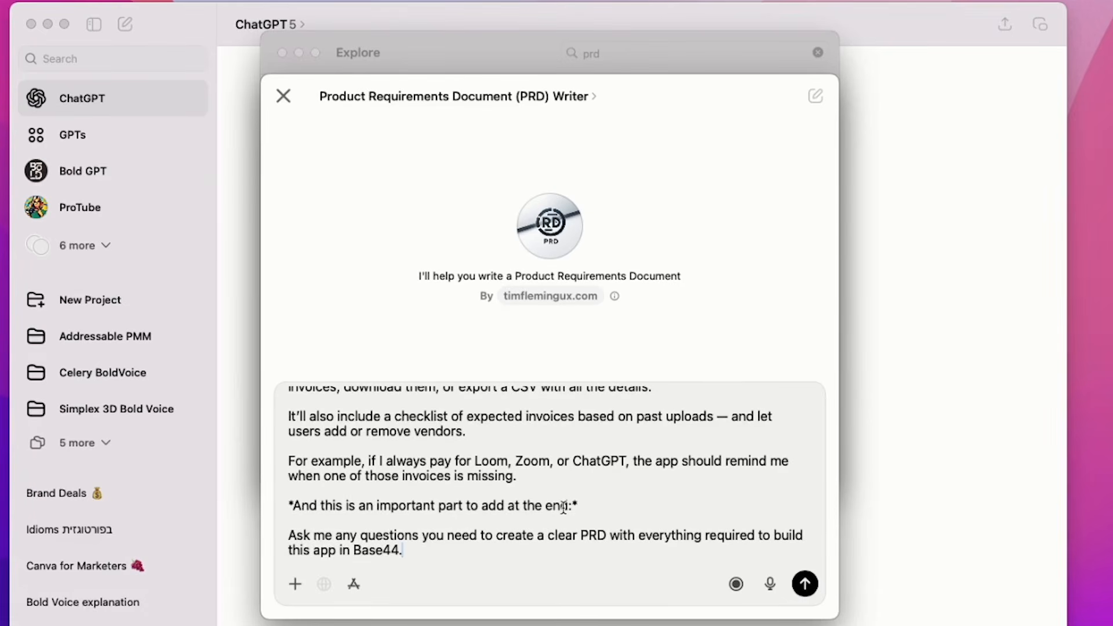
# Delete the line "*And this is an important part to add at the end:*" from the prompt and send it.
pyautogui.tripleClick(527, 505)
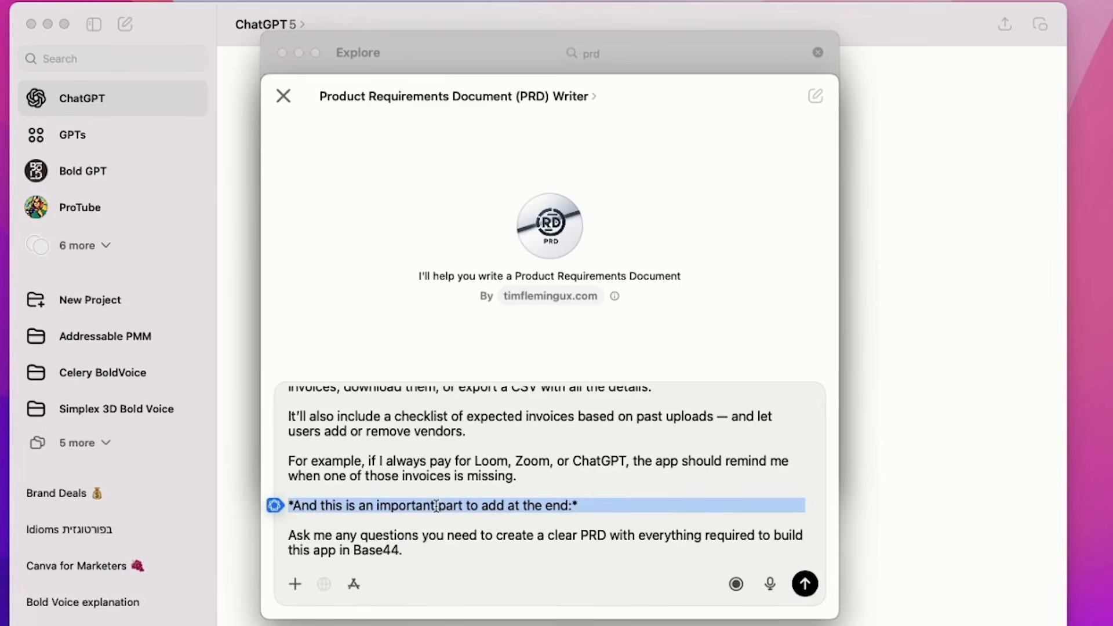
pyautogui.press('BackSpace')
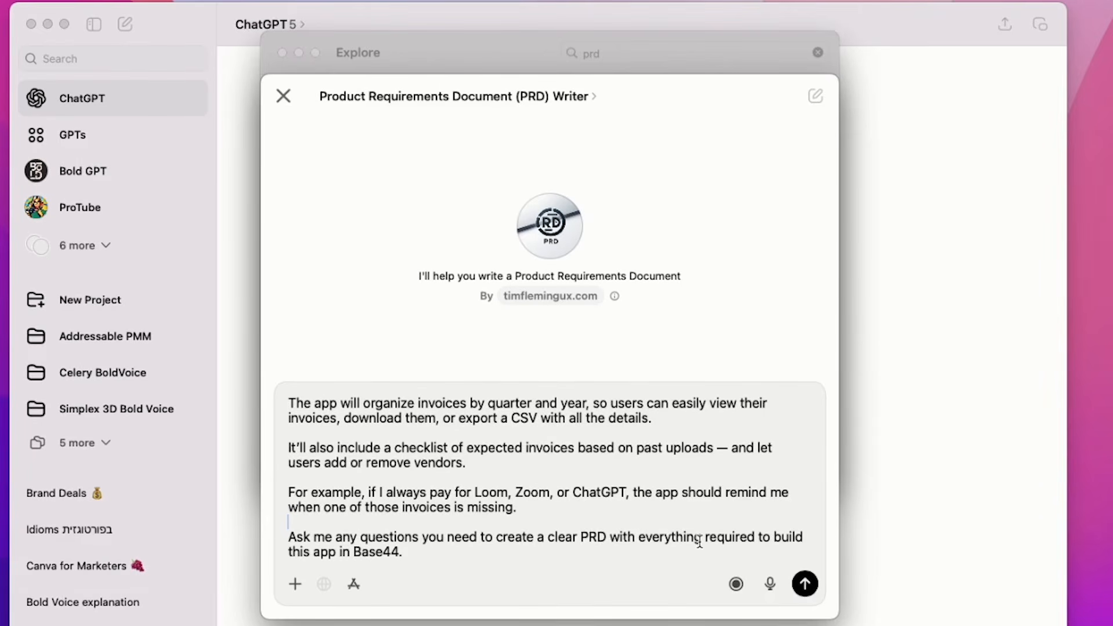
pyautogui.click(429, 554)
pyautogui.click(805, 586)
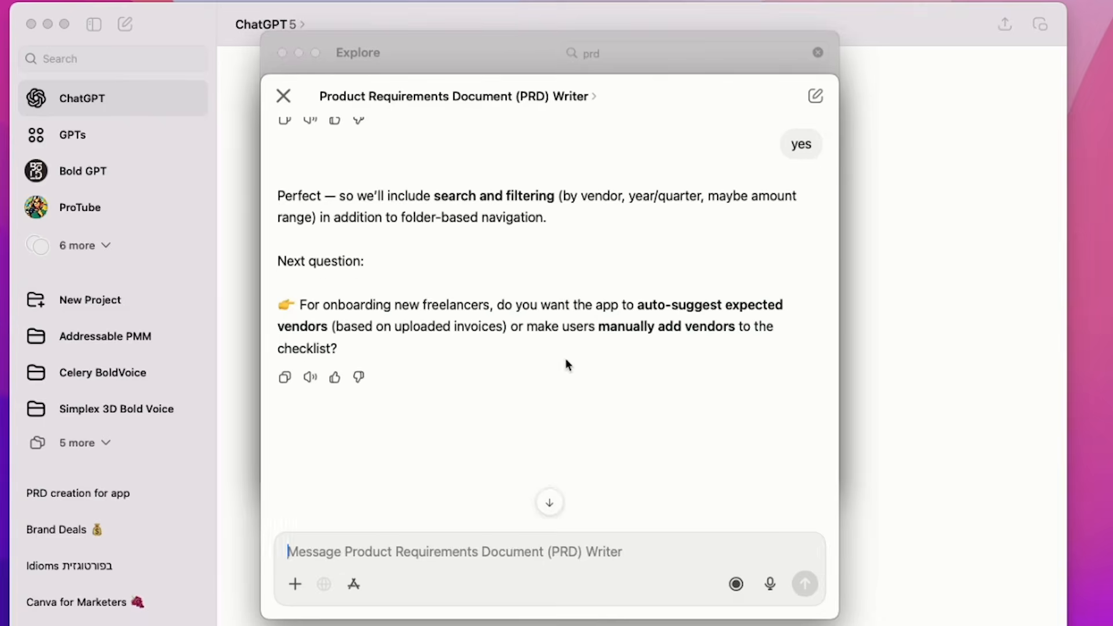
# Answer the PRD Writer's questions with "yes" and "basic analytics", and reply "yes" to have the complete PRD generated.
pyautogui.write('yes')
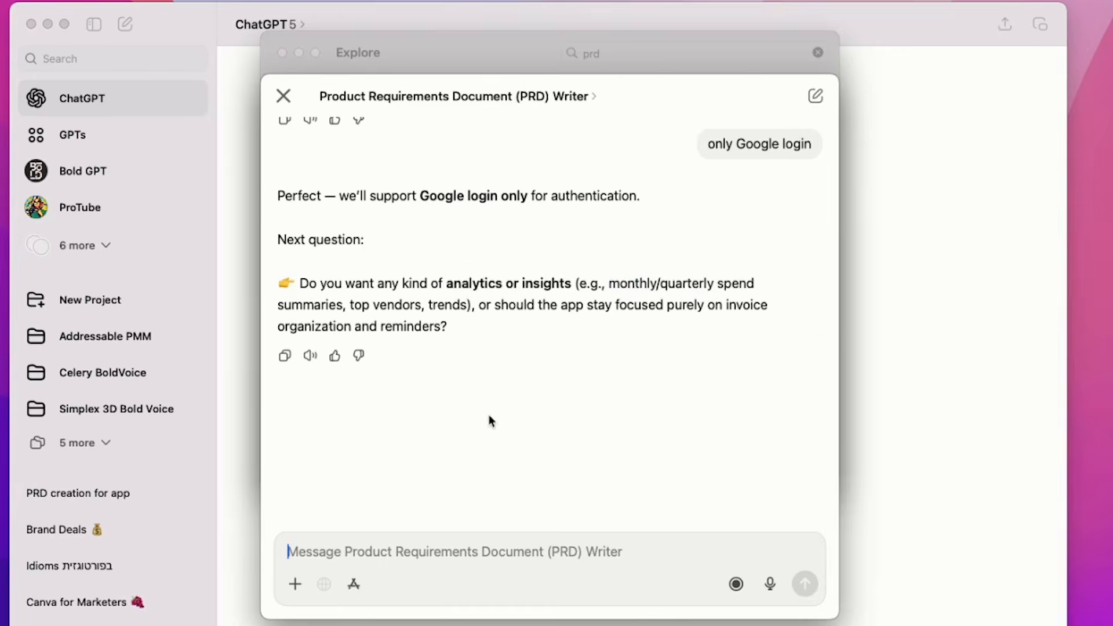
pyautogui.write('basic analytics')
pyautogui.moveTo(608, 281); pyautogui.dragTo(347, 303)
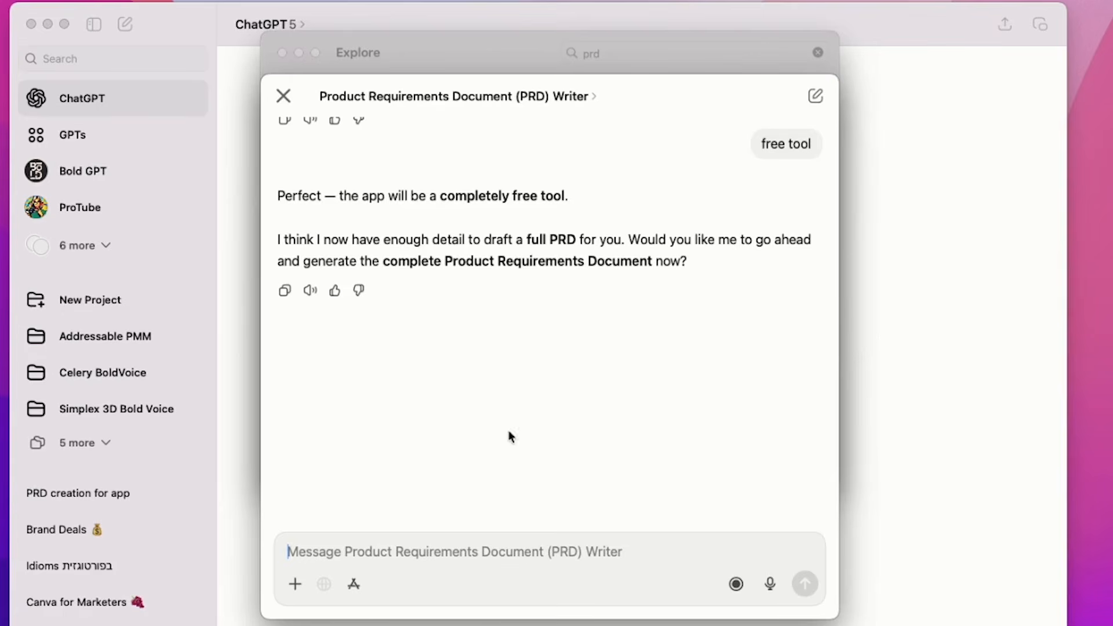
pyautogui.write('yes')
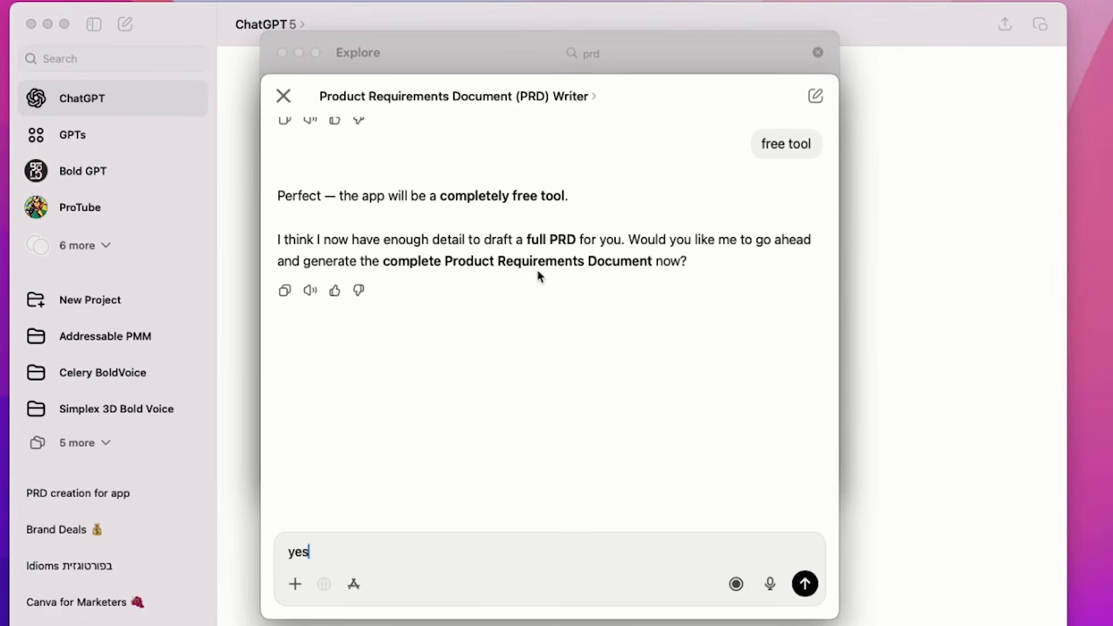
pyautogui.press('Return')
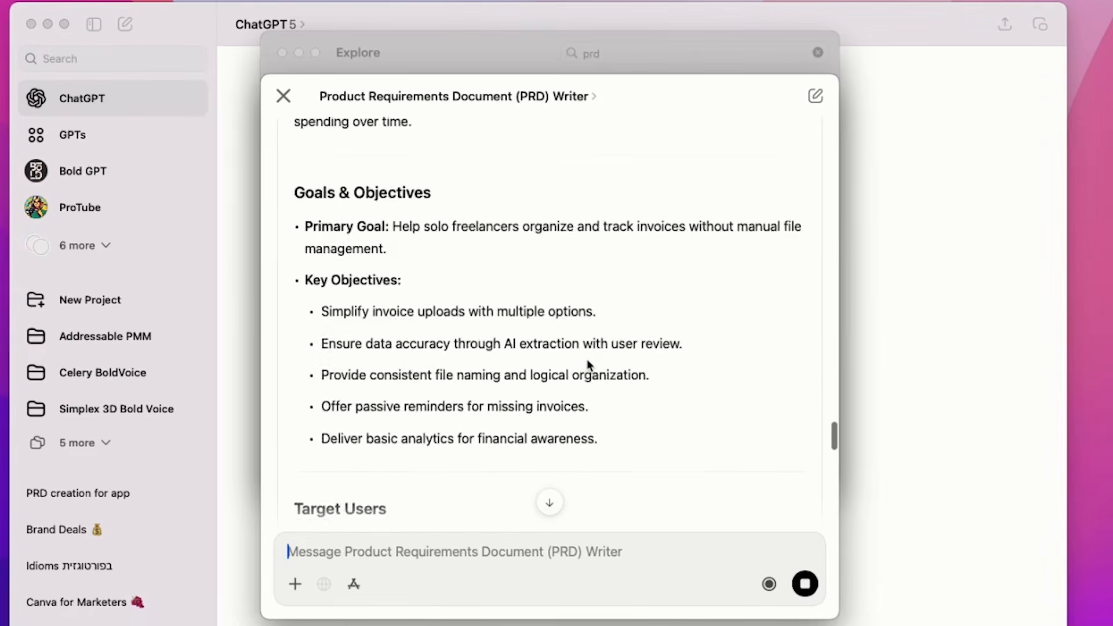
# Read through the generated PRD, from its objectives and core features to the timeline, tech stack and open questions.
pyautogui.scroll(-5, 586, 364)
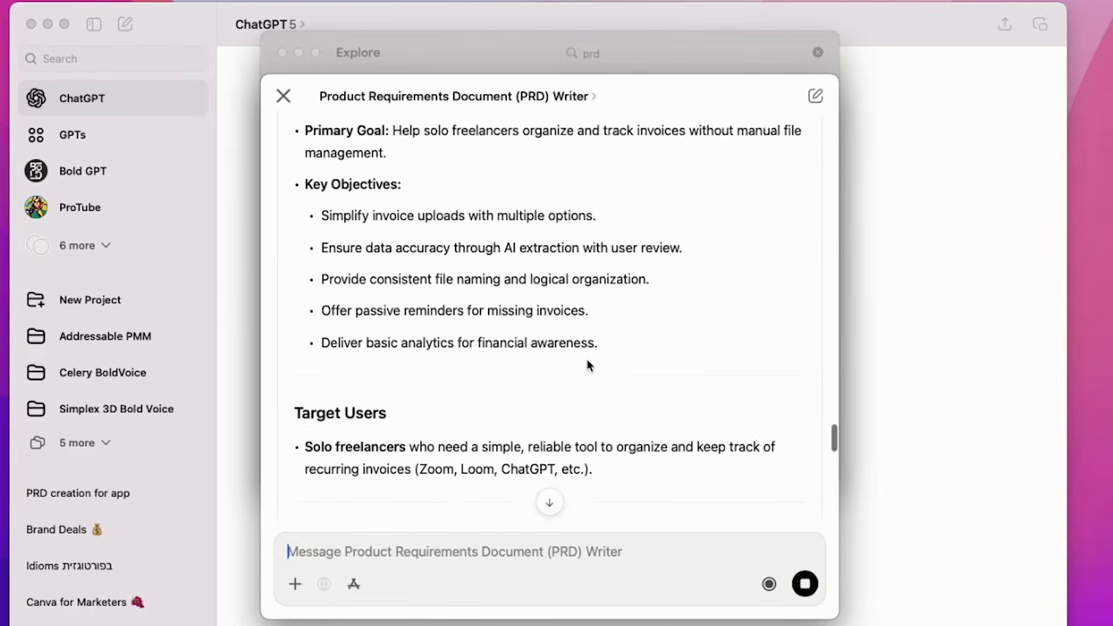
pyautogui.scroll(-10, 587, 365)
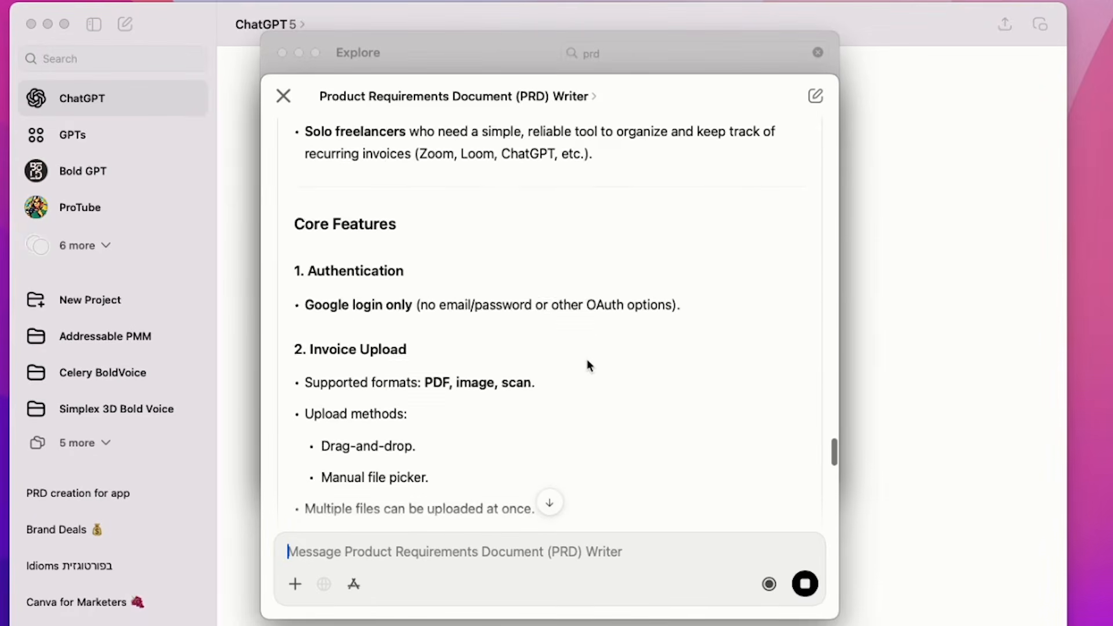
pyautogui.scroll(-8, 586, 365)
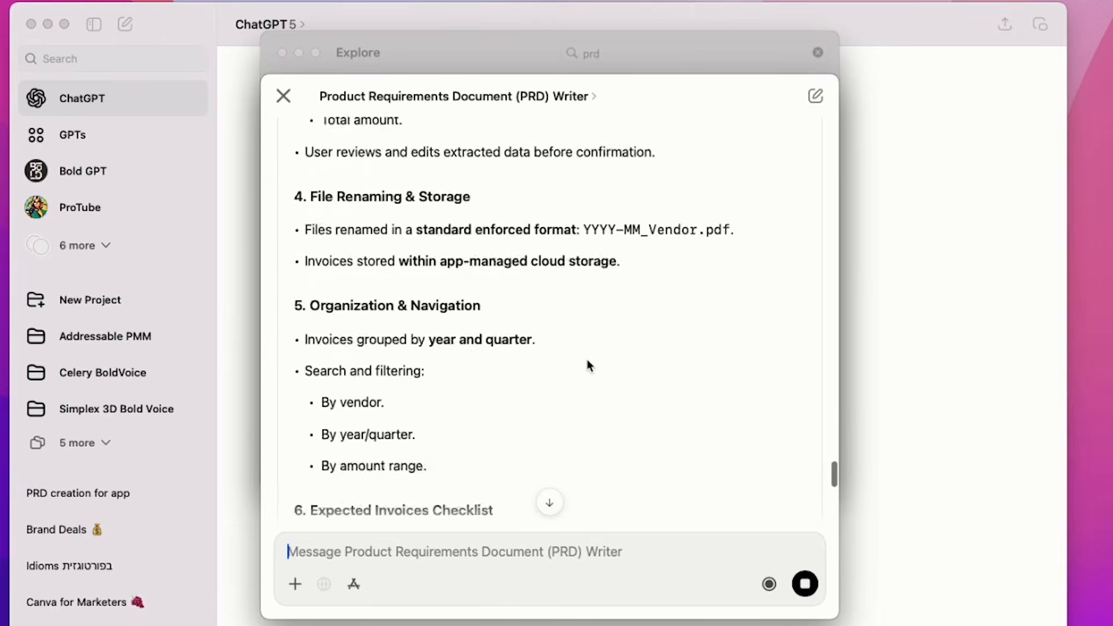
pyautogui.scroll(-10, 586, 366)
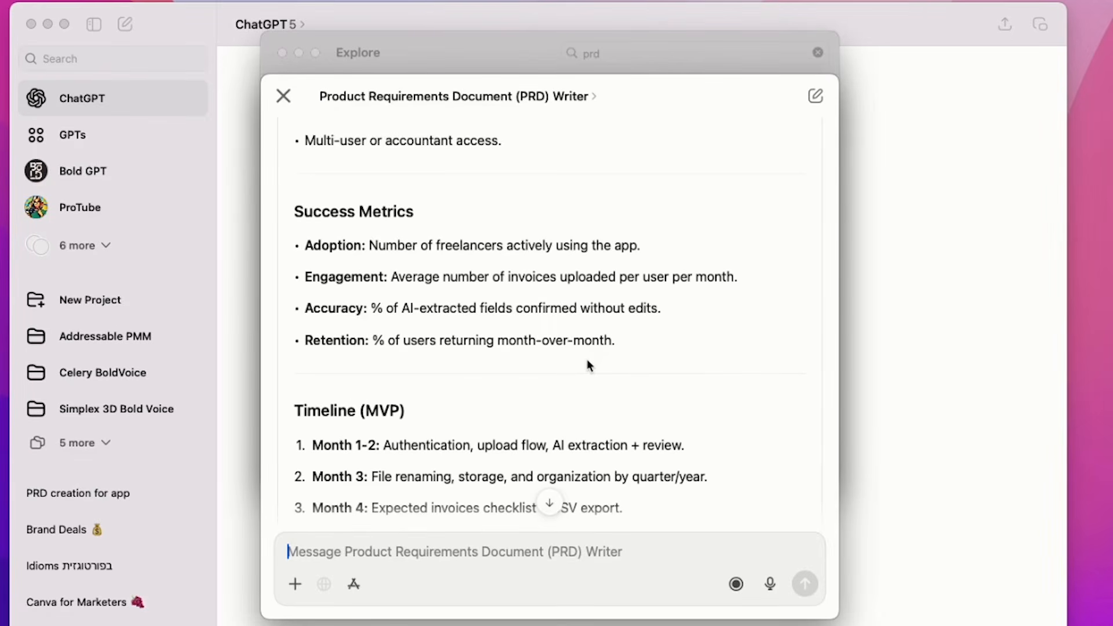
pyautogui.scroll(-3, 588, 363)
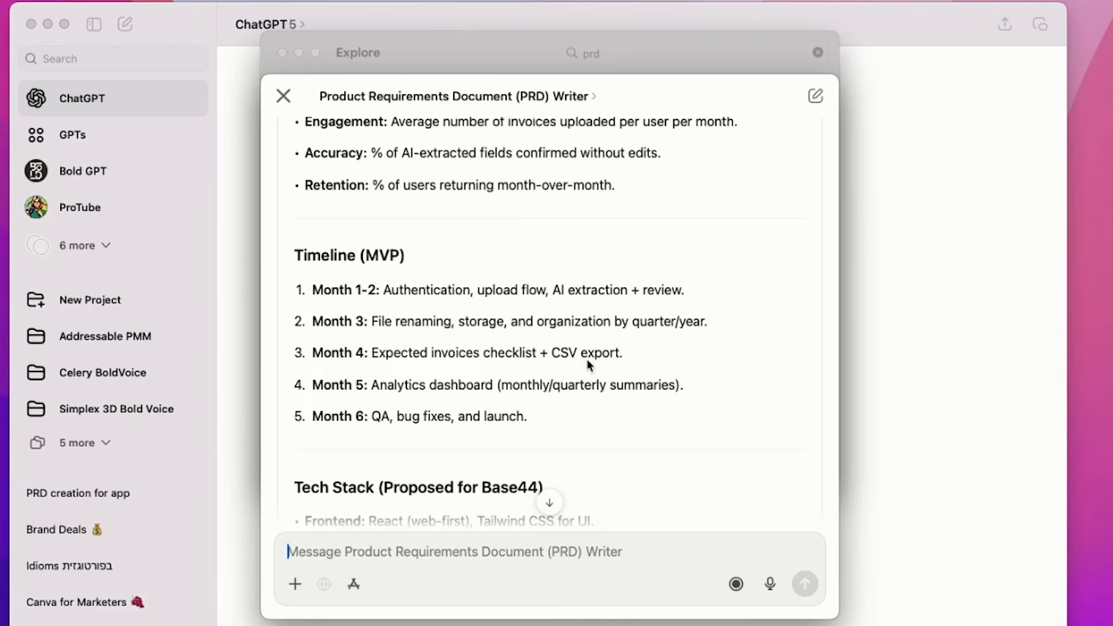
pyautogui.scroll(-1, 587, 362)
pyautogui.scroll(-10, 587, 362)
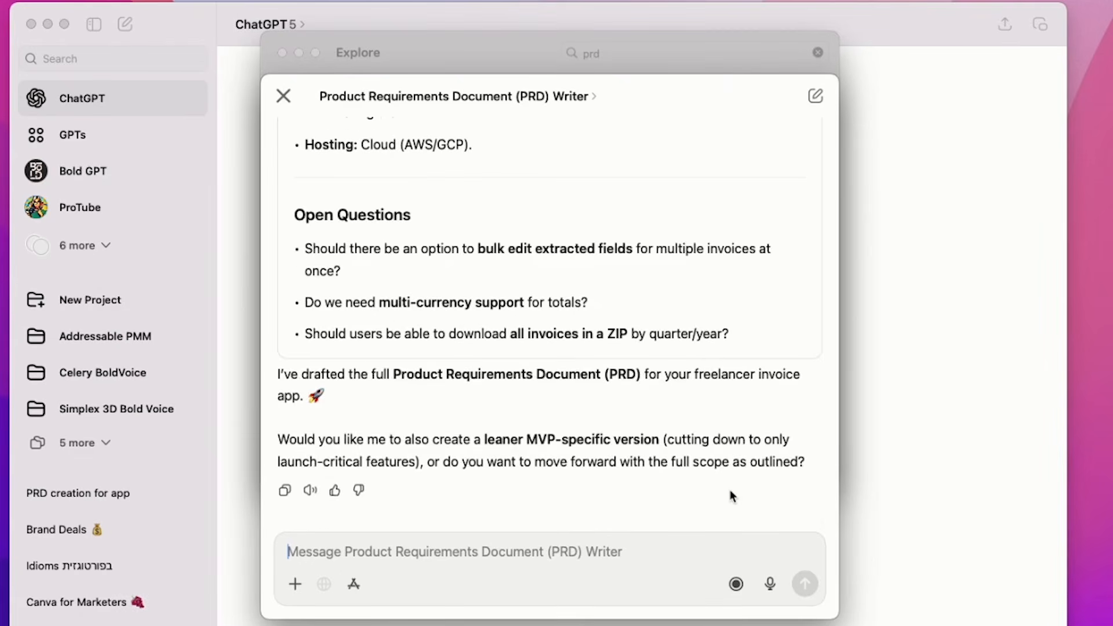
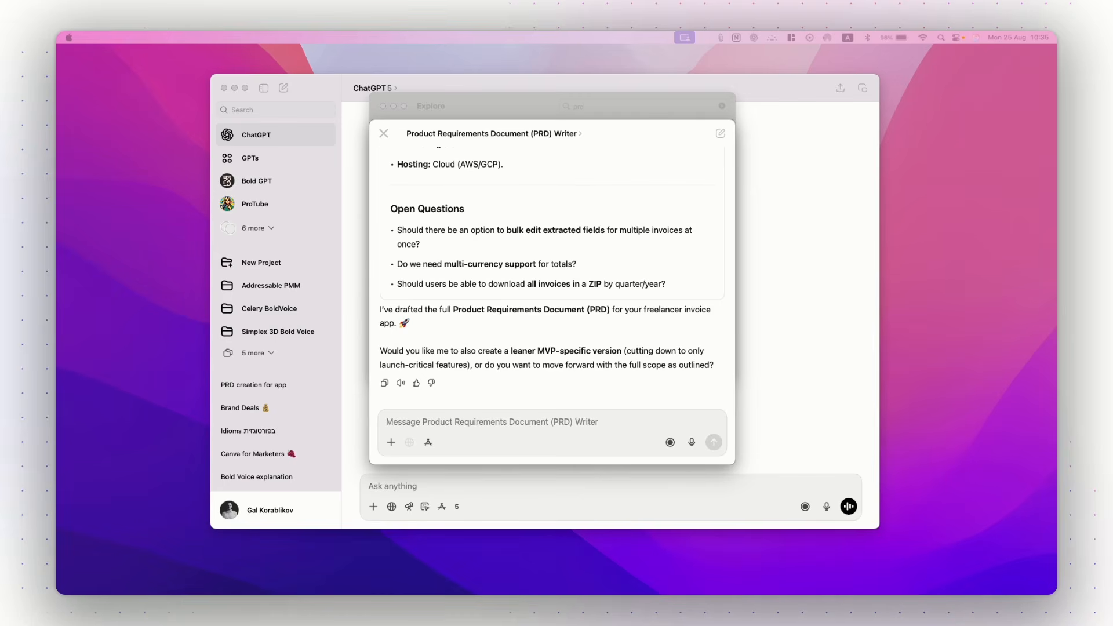
# Ask the PRD Writer to "generate a full prompt so I can send Base44 to build this web app" and copy the resulting build prompt.
pyautogui.write('generate a full prompt so I can send Base44 to build this app')
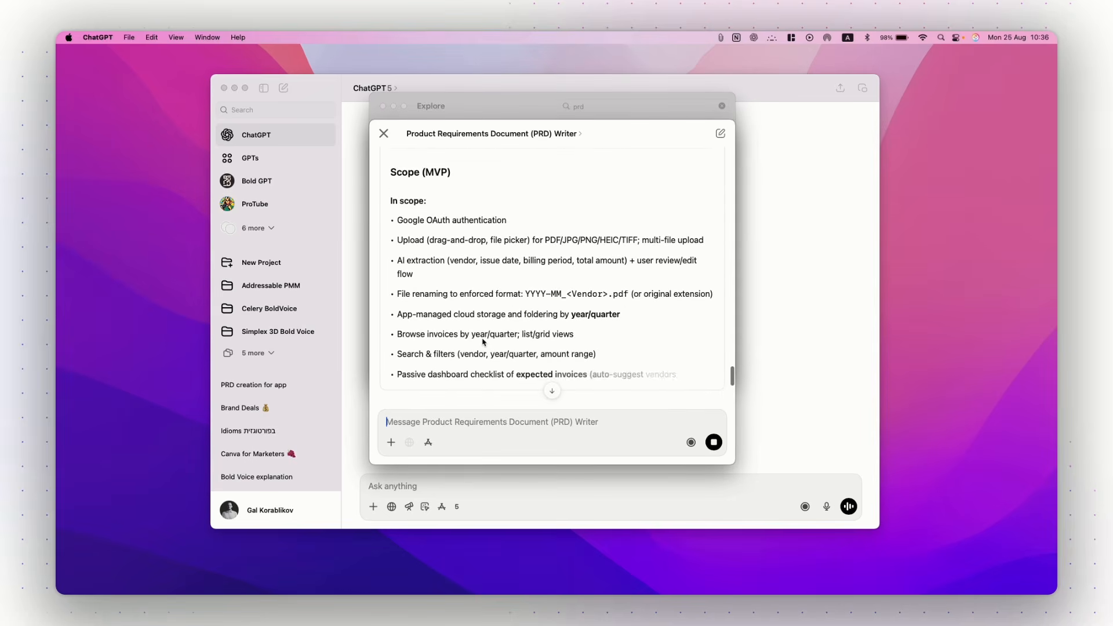
pyautogui.scroll(5, 483, 342)
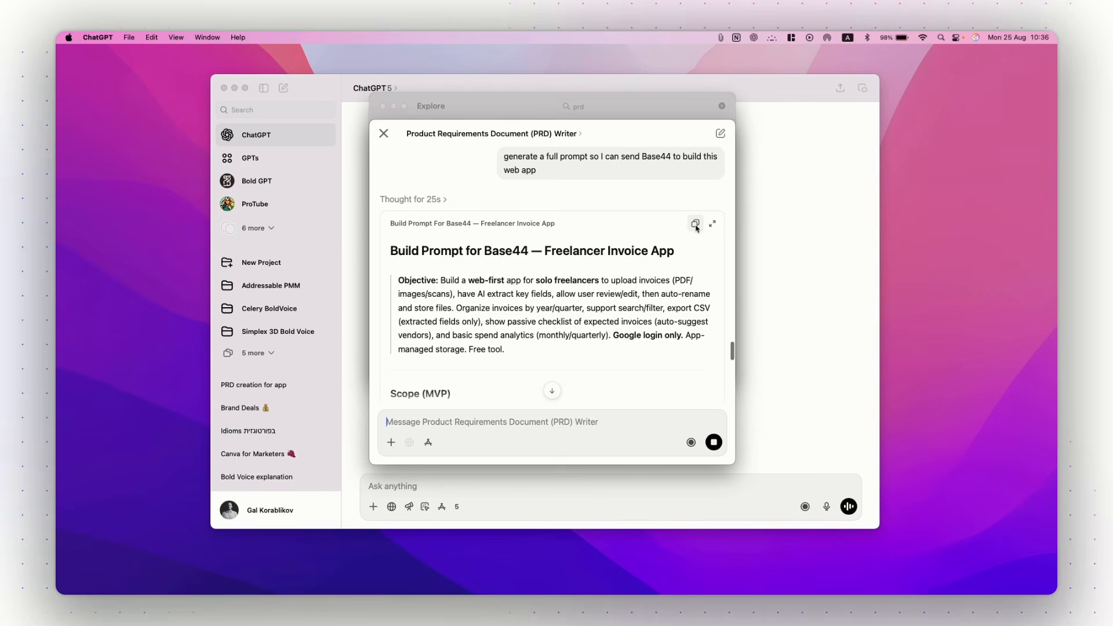
pyautogui.click(695, 224)
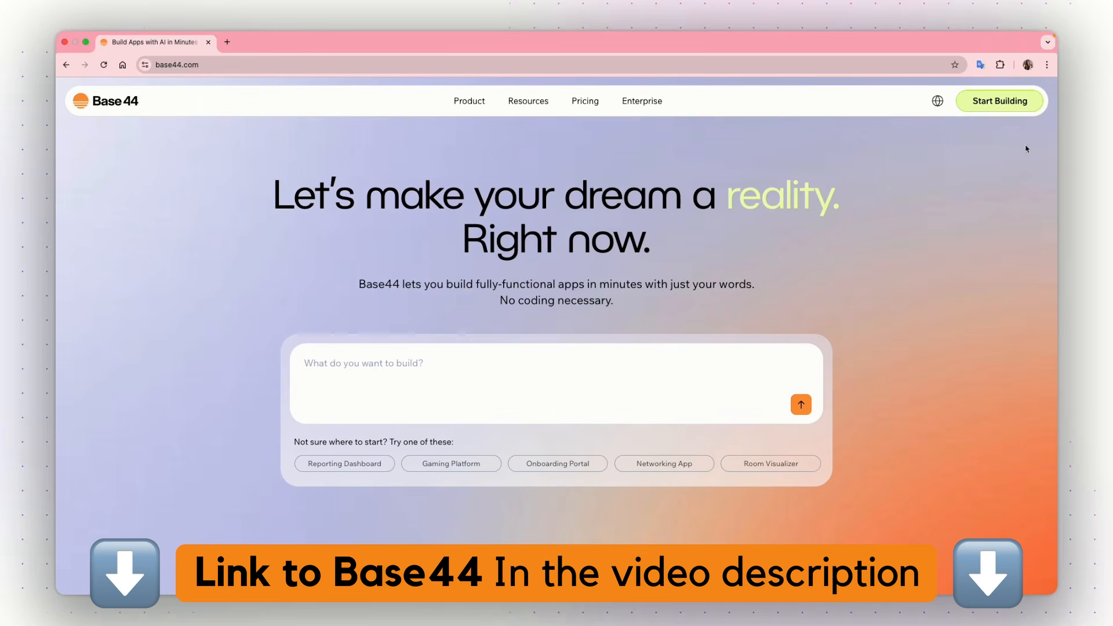
# Switch to Base44, start building, and paste the copied build prompt as the new app's description, reviewing its text.
pyautogui.click(1007, 102)
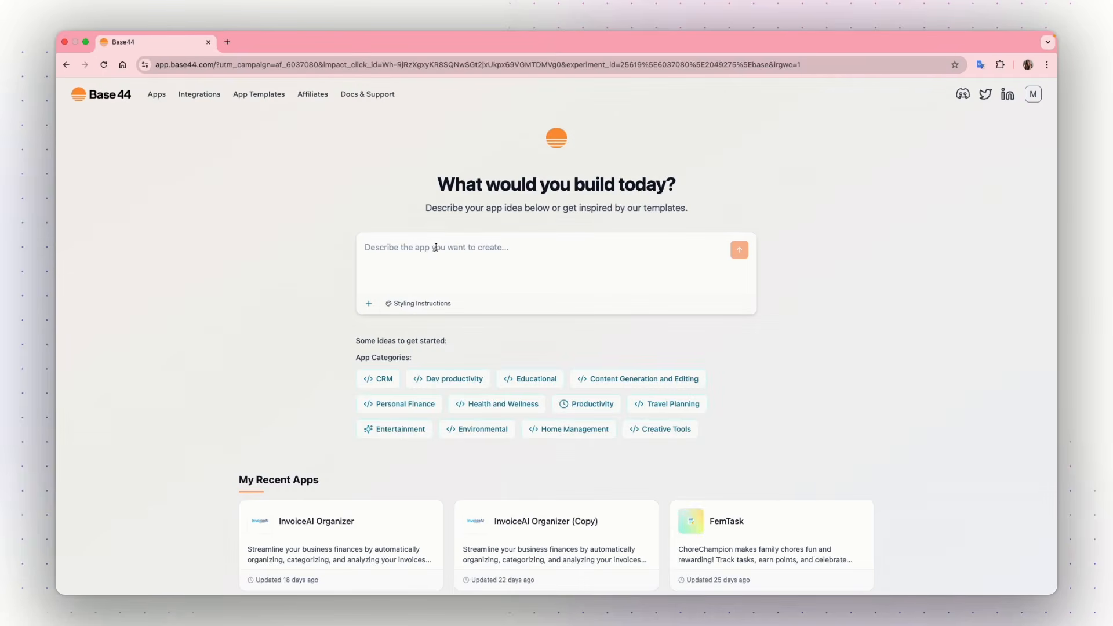
pyautogui.click(435, 248)
pyautogui.press('super+v')
pyautogui.scroll(3, 445, 250)
pyautogui.scroll(10, 445, 250)
pyautogui.scroll(8, 445, 249)
pyautogui.scroll(2, 445, 253)
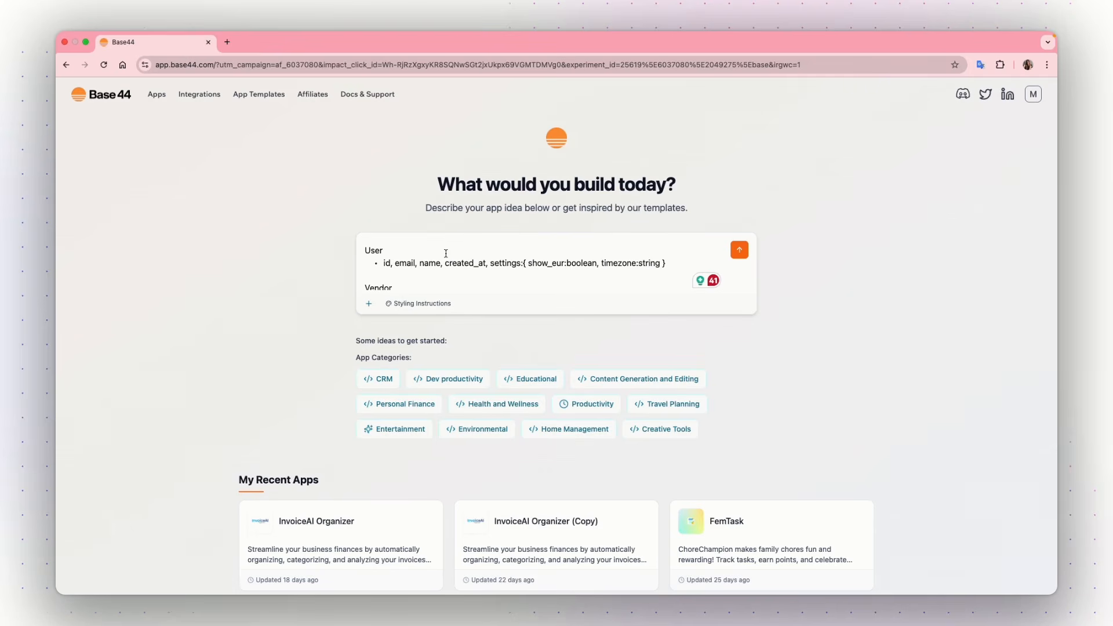
pyautogui.scroll(10, 445, 253)
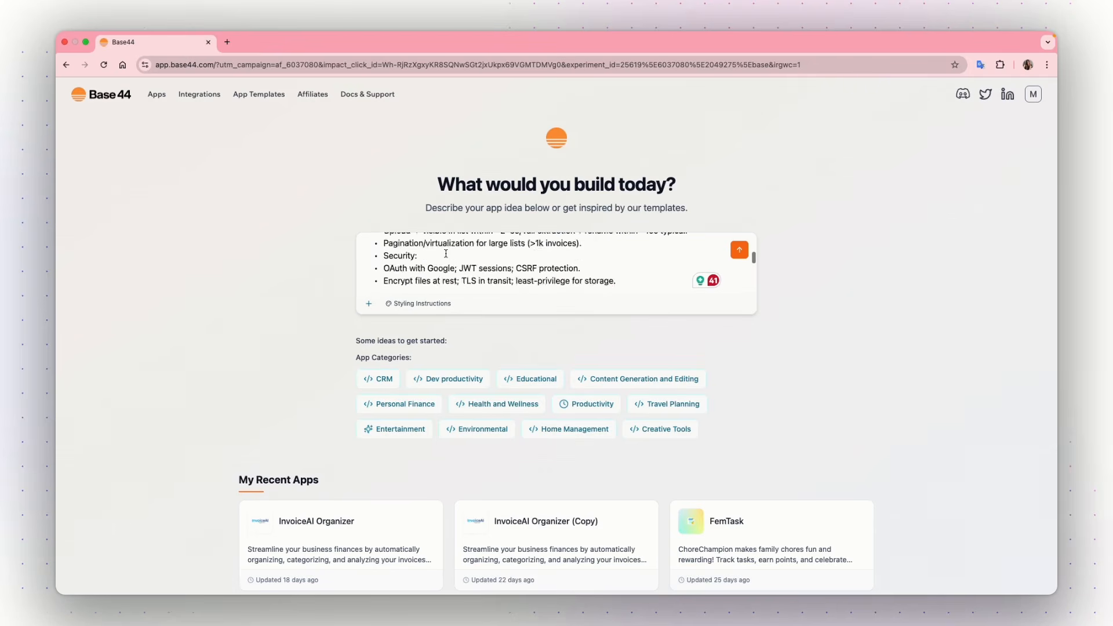
# Submit the pasted build prompt to create the app, and review the list of entities, pages and components built for it.
pyautogui.scroll(1, 446, 254)
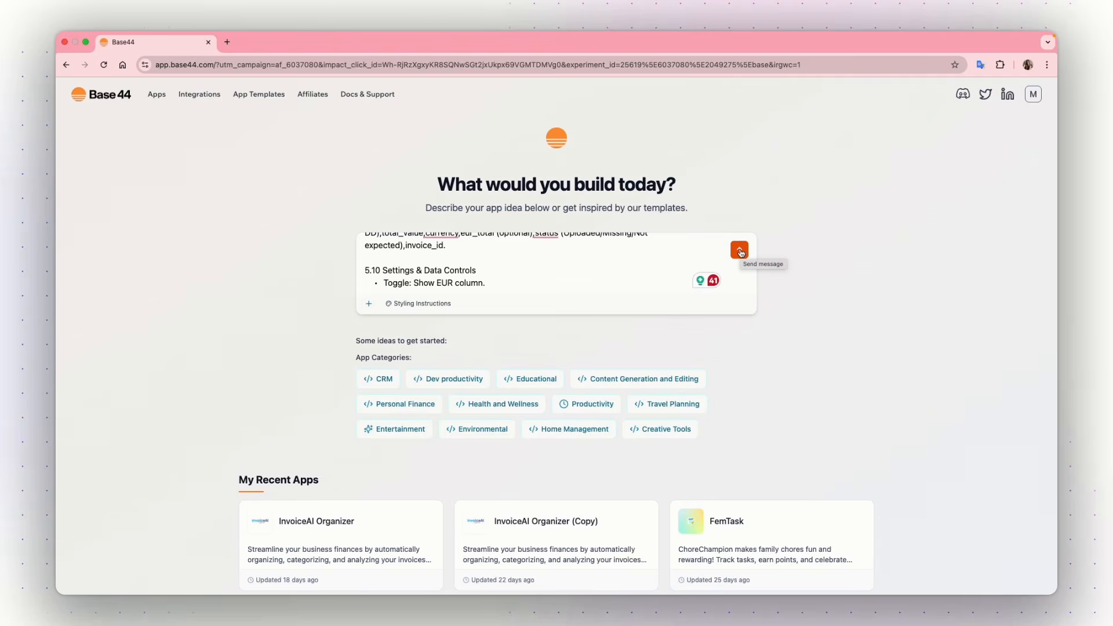
pyautogui.click(740, 252)
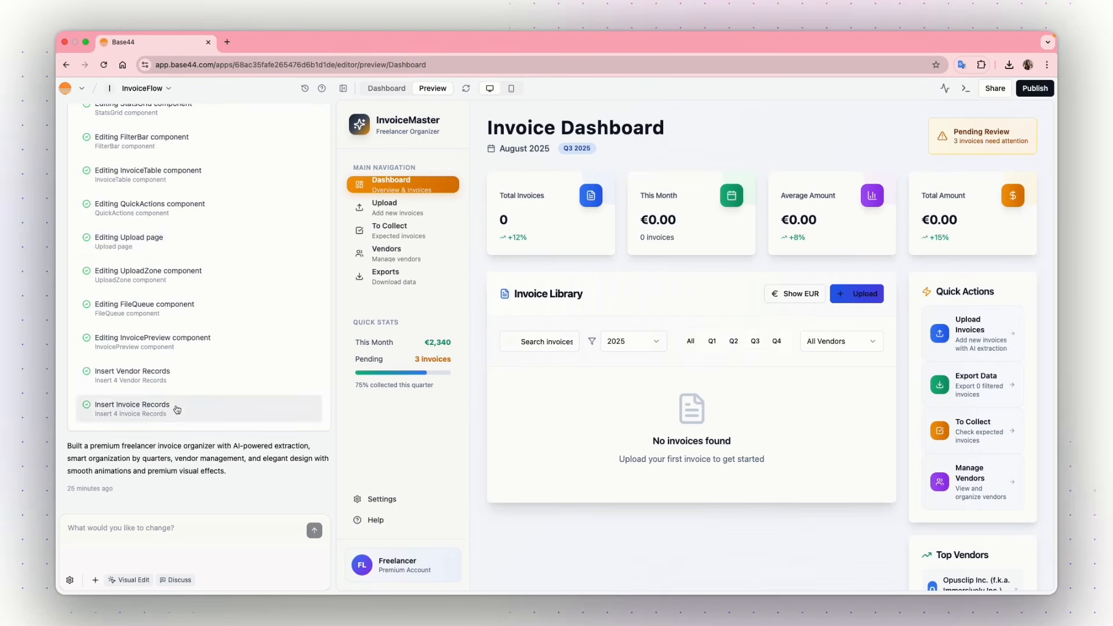
pyautogui.scroll(4, 177, 410)
pyautogui.scroll(3, 177, 409)
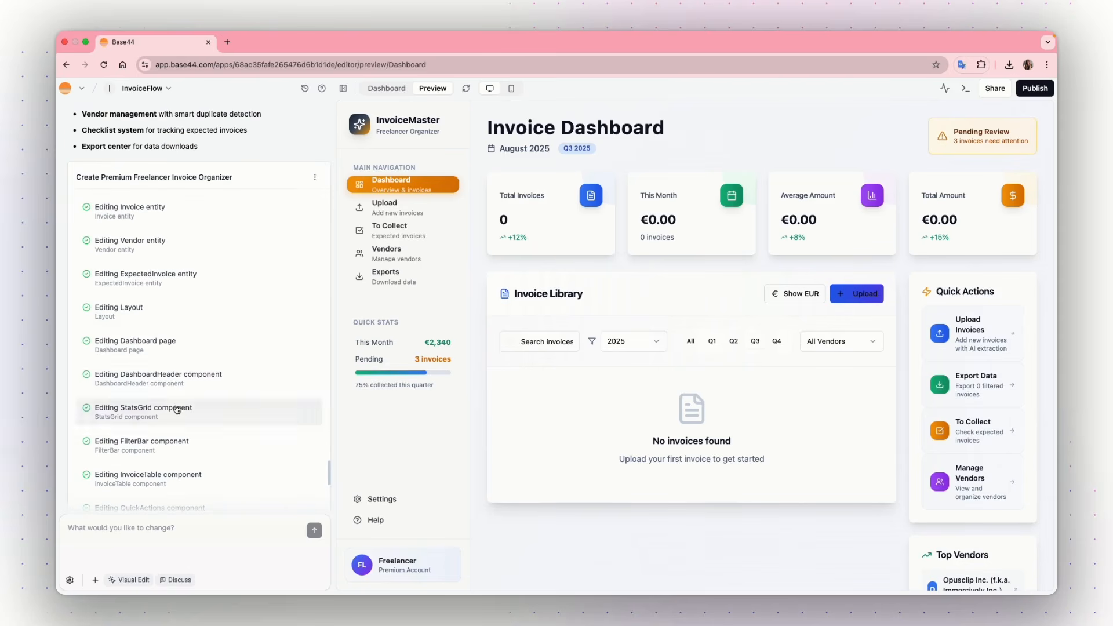
pyautogui.scroll(-7, 148, 385)
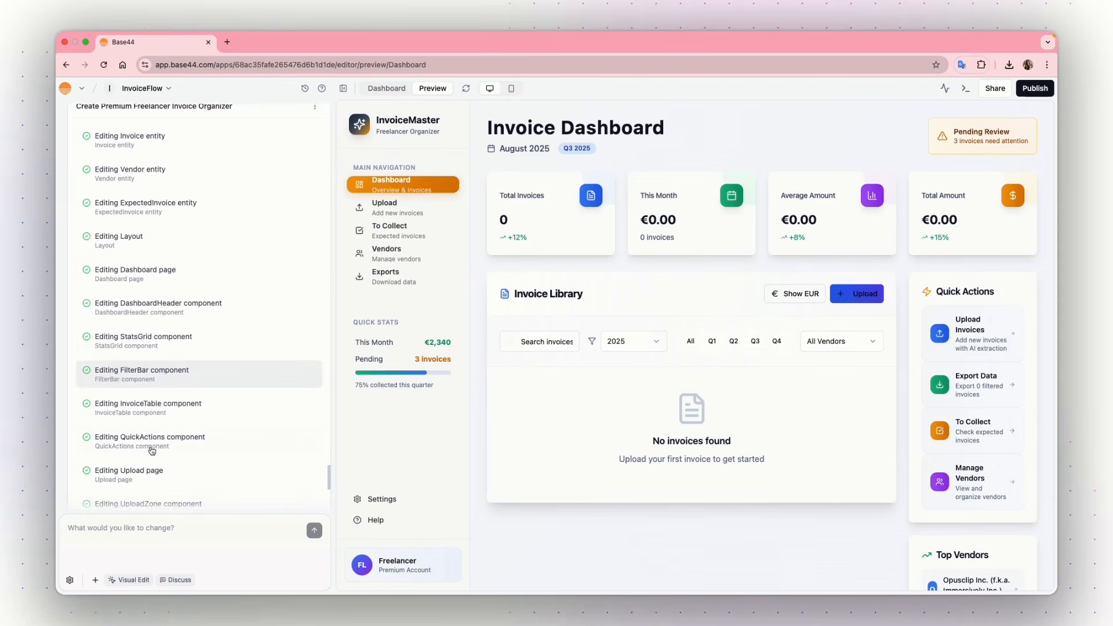
pyautogui.scroll(-3, 171, 457)
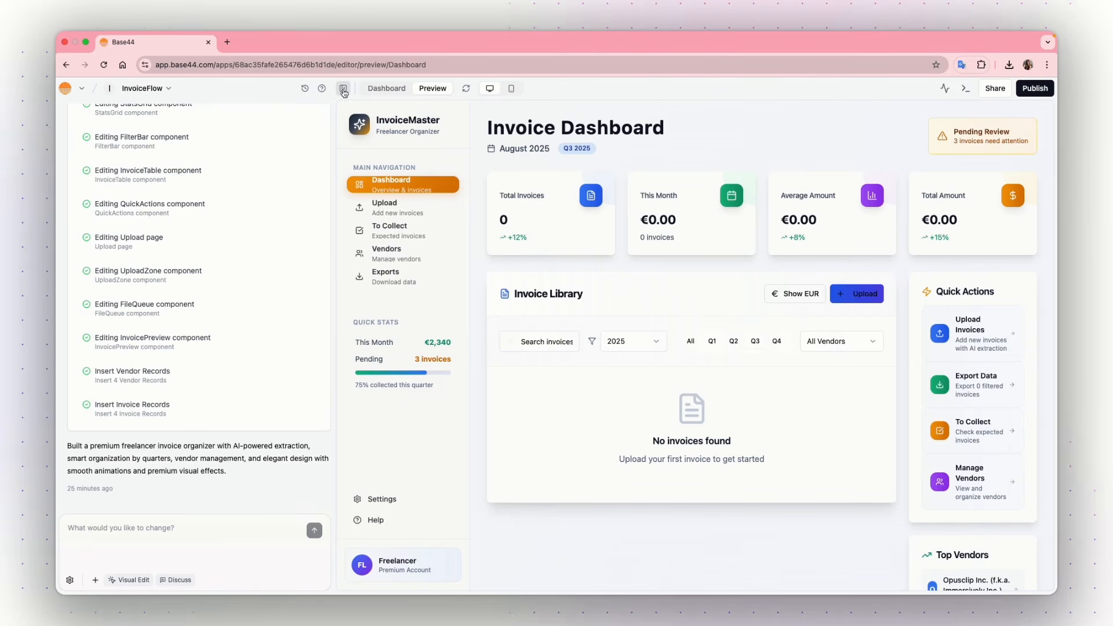
# Hide the chat beside the app preview and add payment-verified_93938.pdf to the processing queue on the invoice upload page.
pyautogui.click(343, 89)
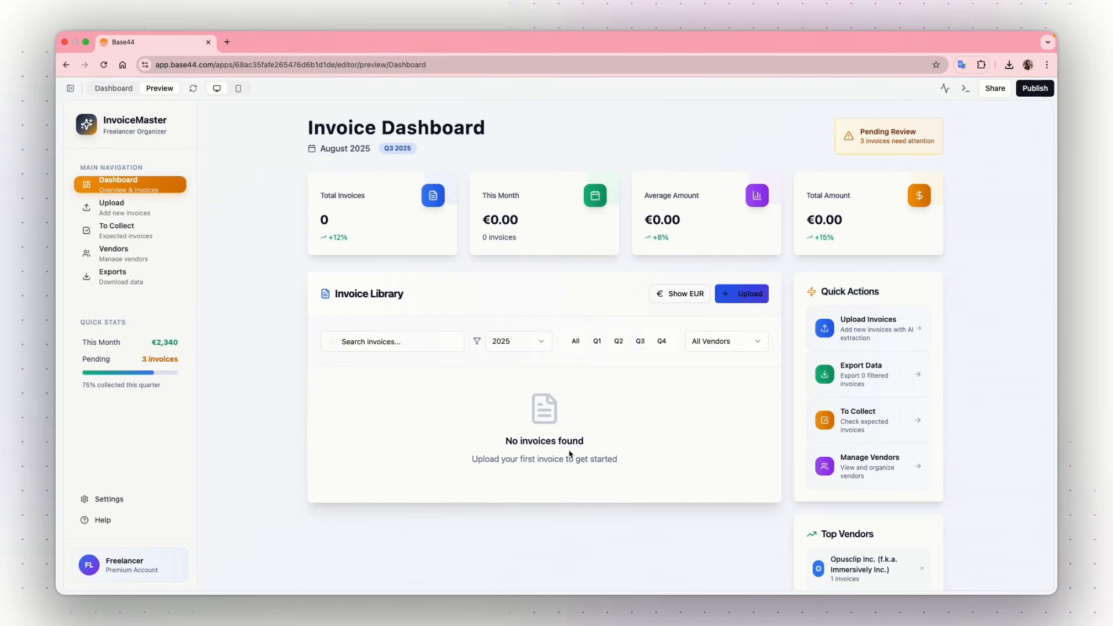
pyautogui.click(742, 299)
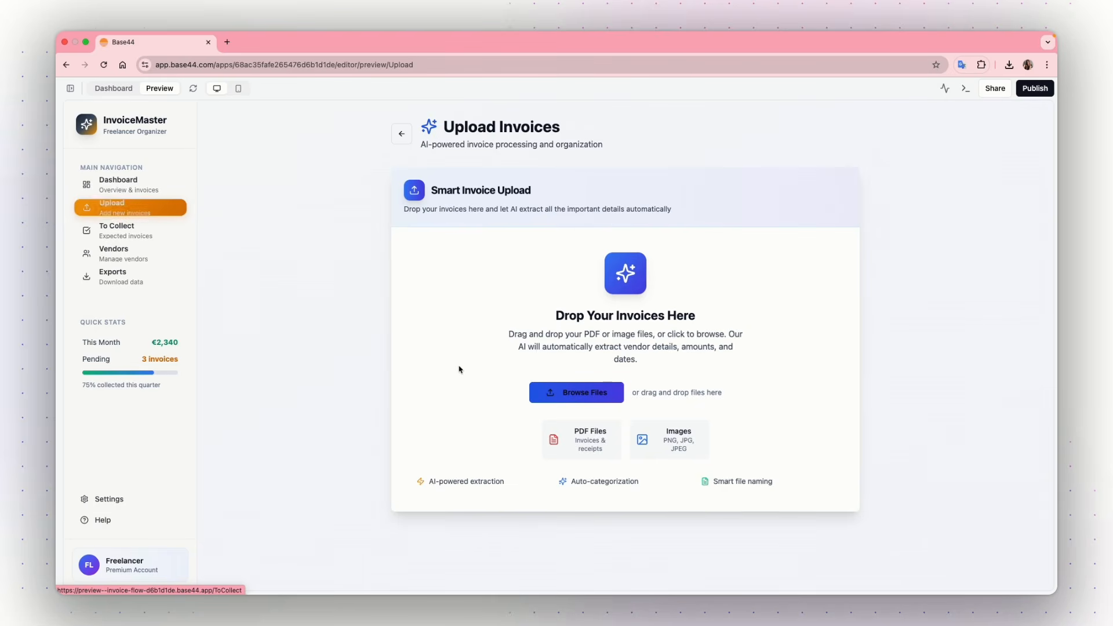
pyautogui.click(584, 399)
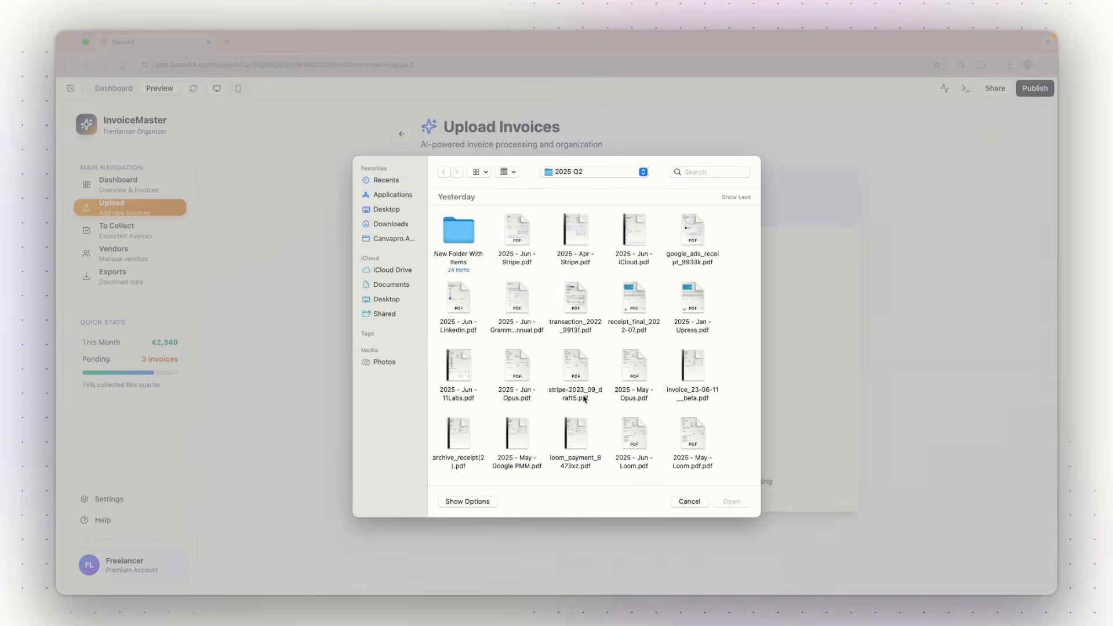
pyautogui.scroll(-5, 623, 432)
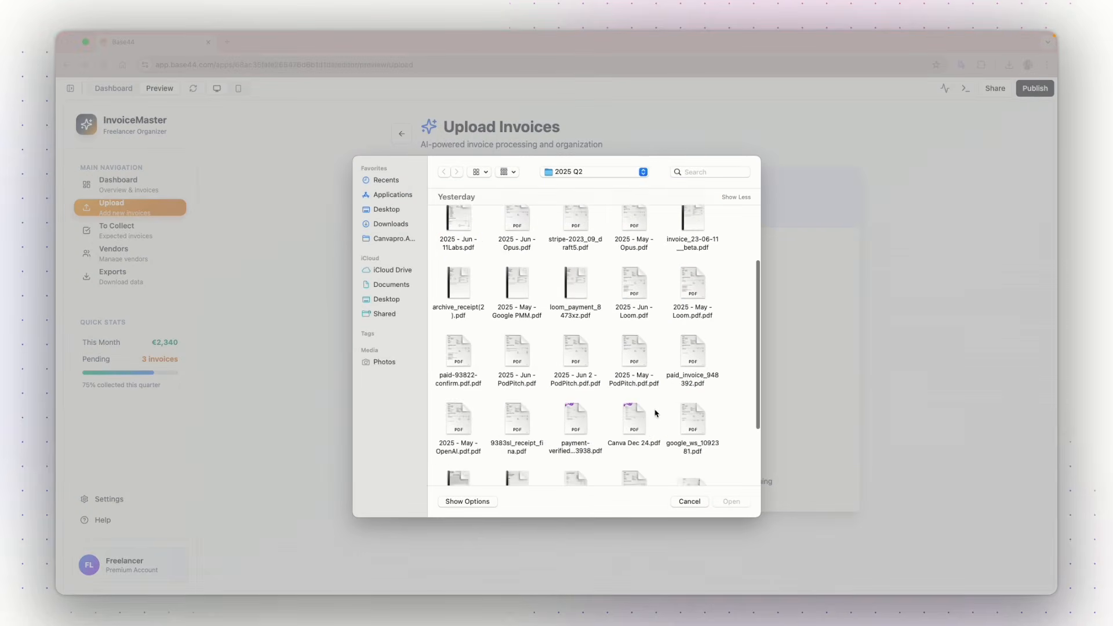
pyautogui.doubleClick(576, 416)
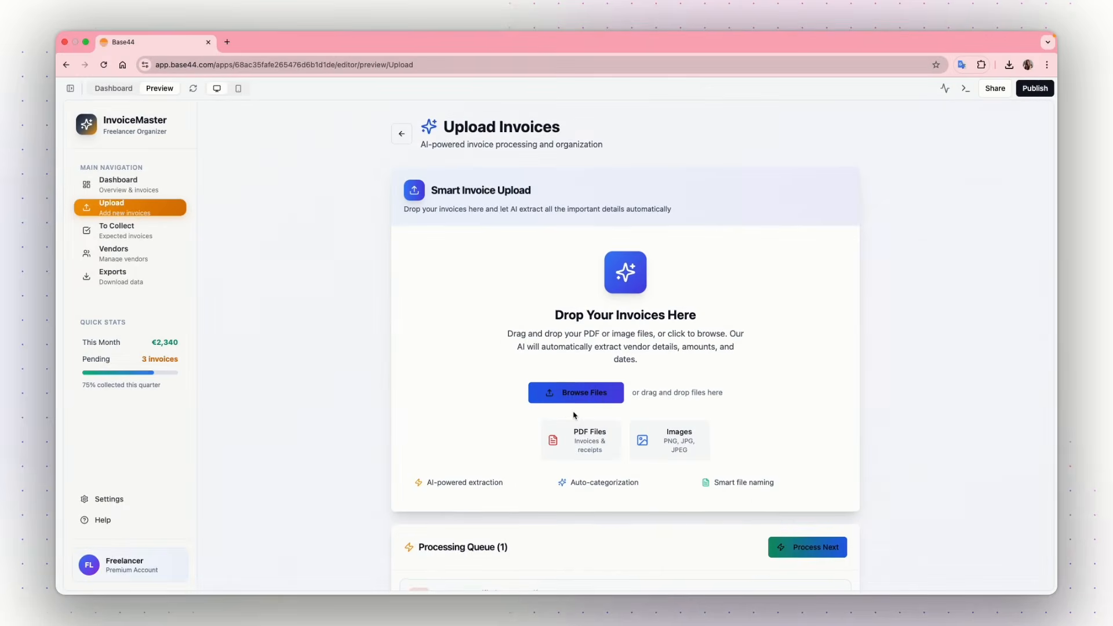
pyautogui.scroll(-2, 574, 415)
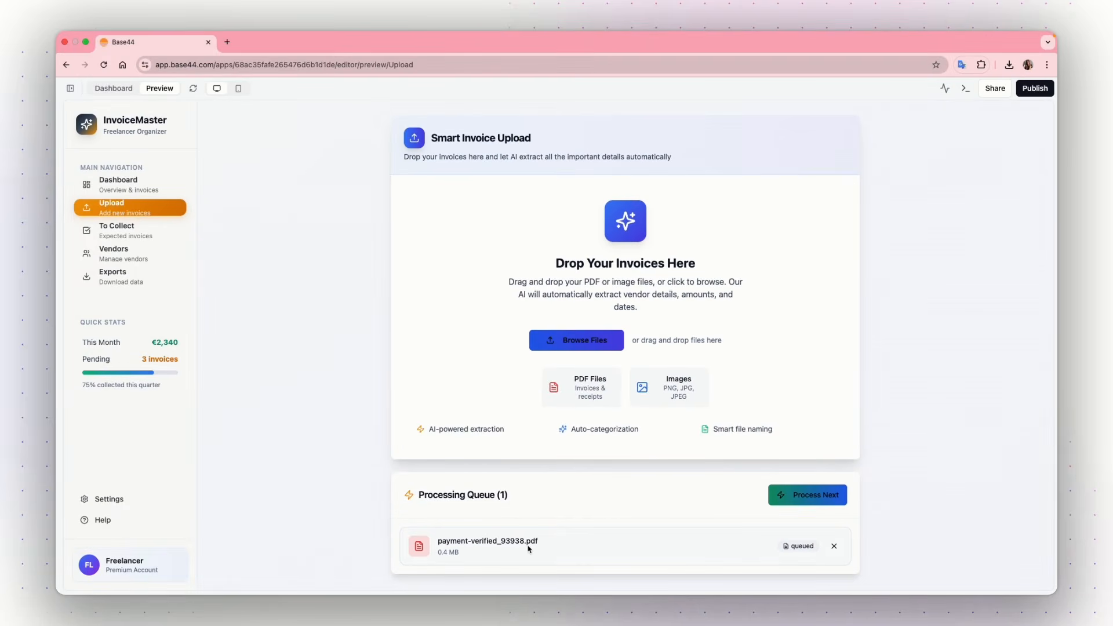
# Add loom_20240322_09xz.pdf and receipt_2023-11-14_8f2sd.pdf from the 2025 Q2 folder to the processing queue.
pyautogui.click(565, 344)
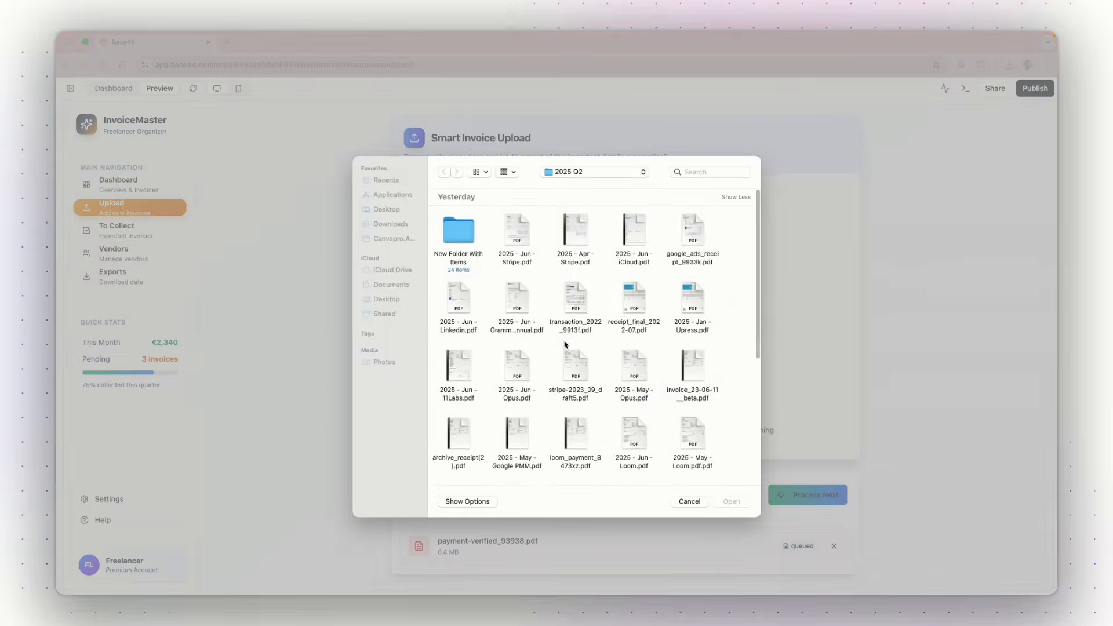
pyautogui.scroll(-3, 630, 462)
pyautogui.click(629, 462)
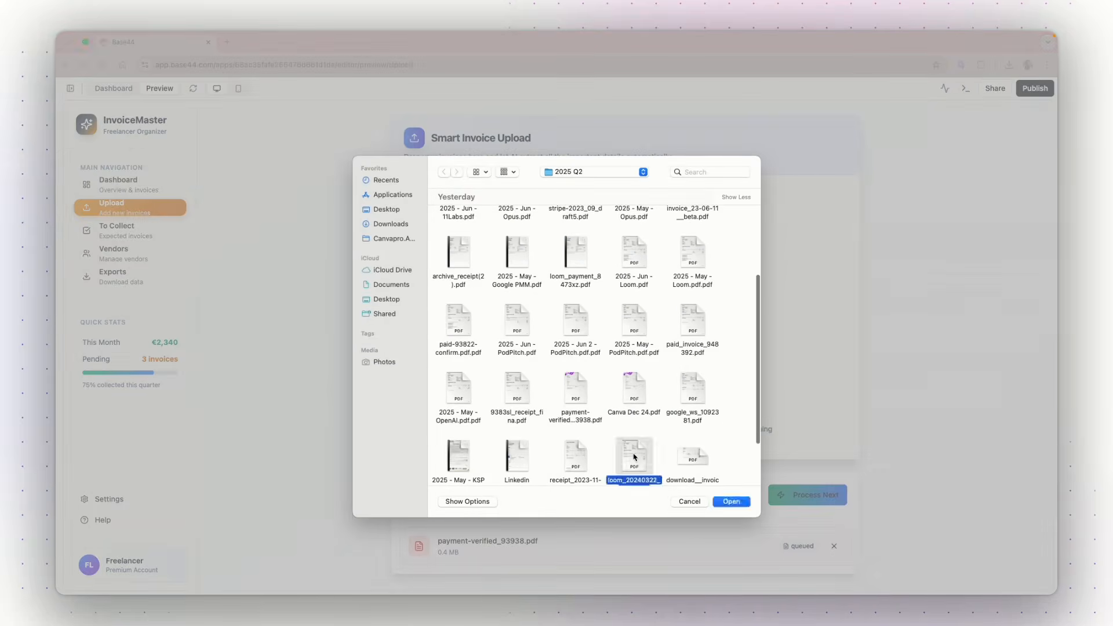
pyautogui.keyDown('shift'); pyautogui.click(576, 455); pyautogui.keyUp('shift')
pyautogui.press('Return')
pyautogui.scroll(-2, 650, 504)
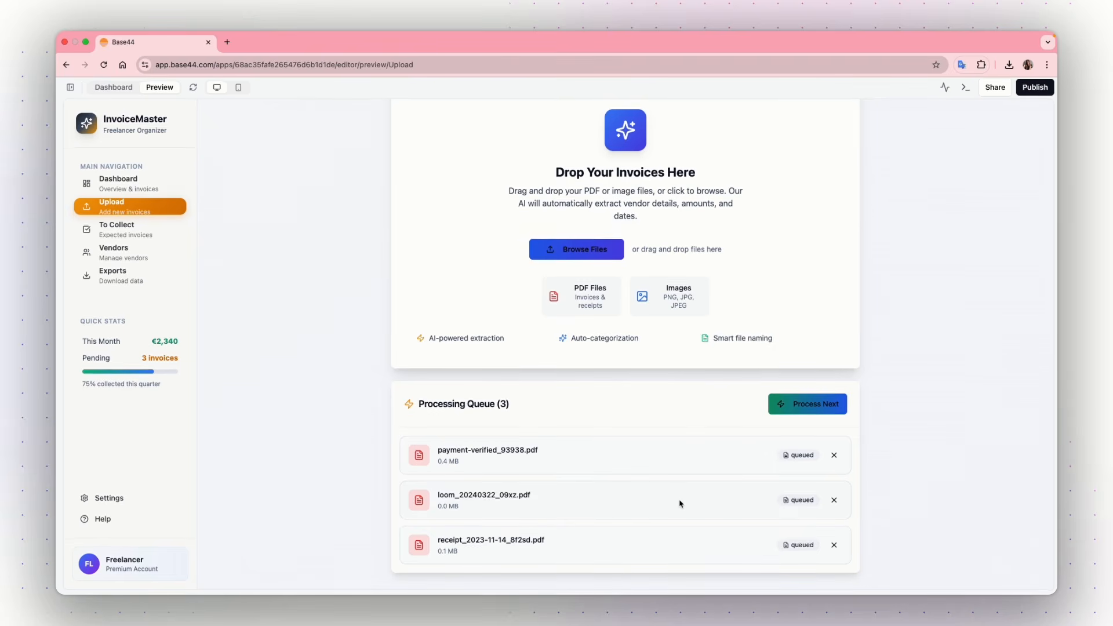
# Process the queued invoices payment-verified_93938.pdf and loom_20240322_09xz.pdf one after the other.
pyautogui.click(818, 410)
pyautogui.scroll(-1, 852, 417)
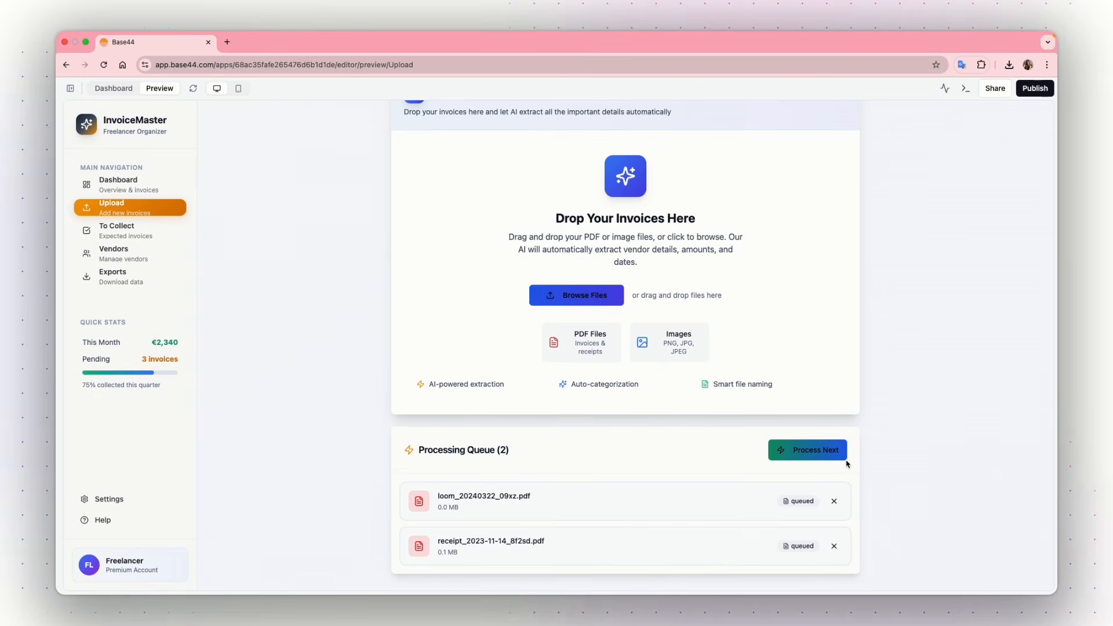
pyautogui.scroll(2, 747, 475)
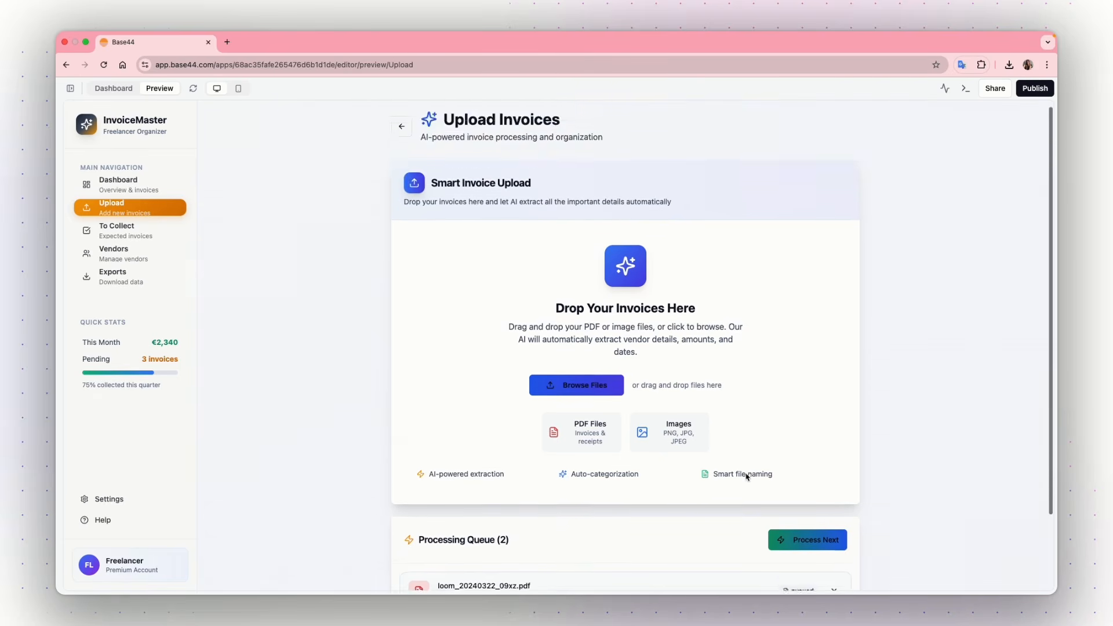
pyautogui.scroll(-2, 747, 477)
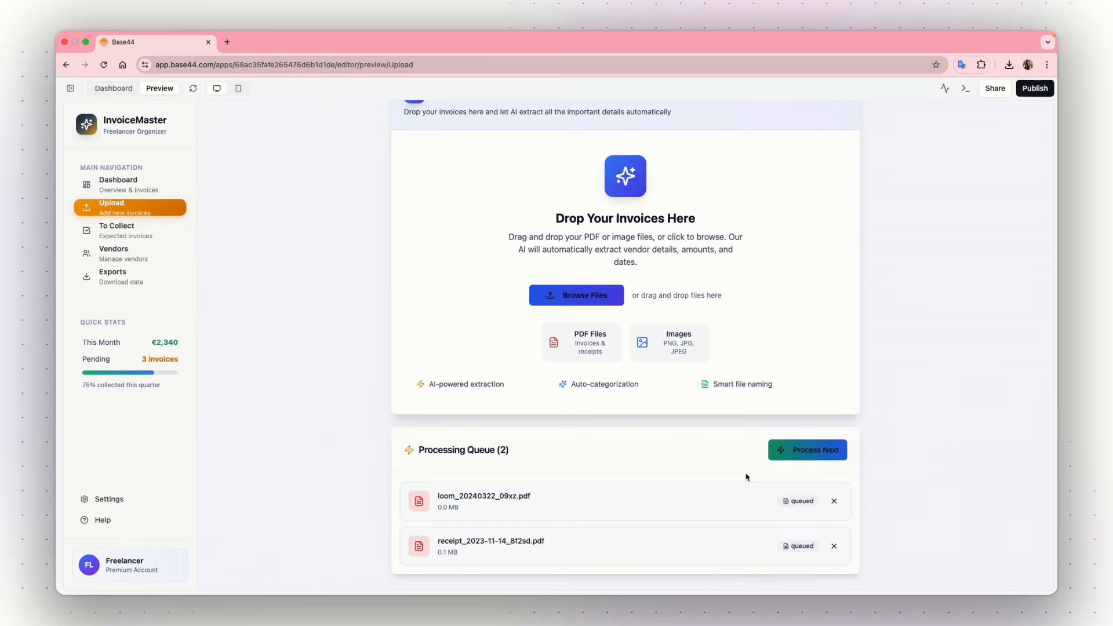
pyautogui.click(805, 464)
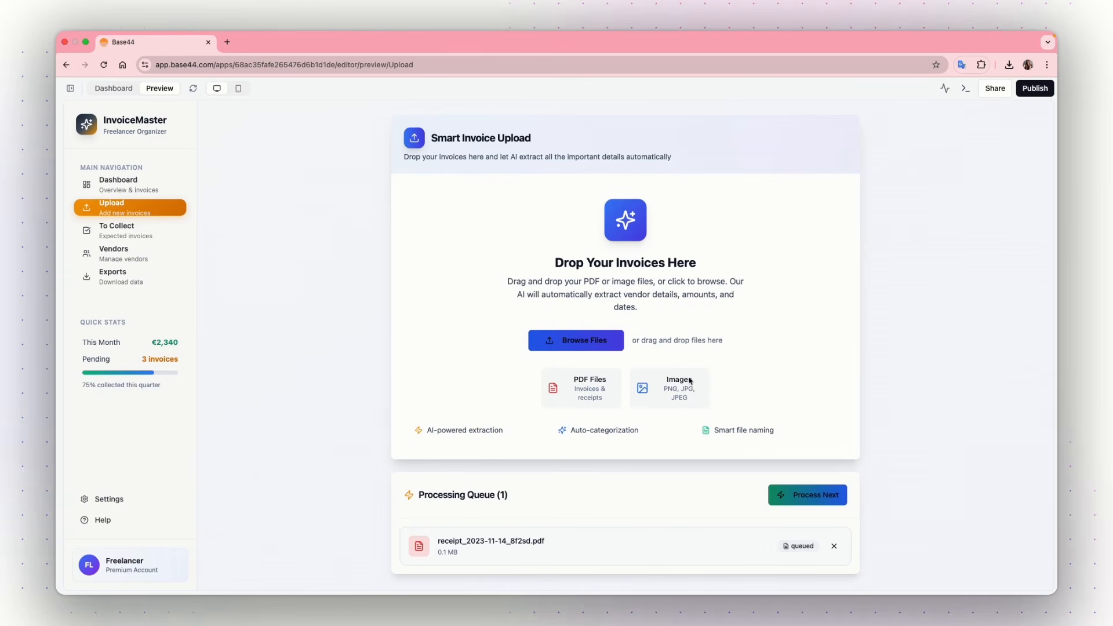
# Check the app's To Collect, Vendors and Exports pages, returning to the dashboard after each one.
pyautogui.click(129, 238)
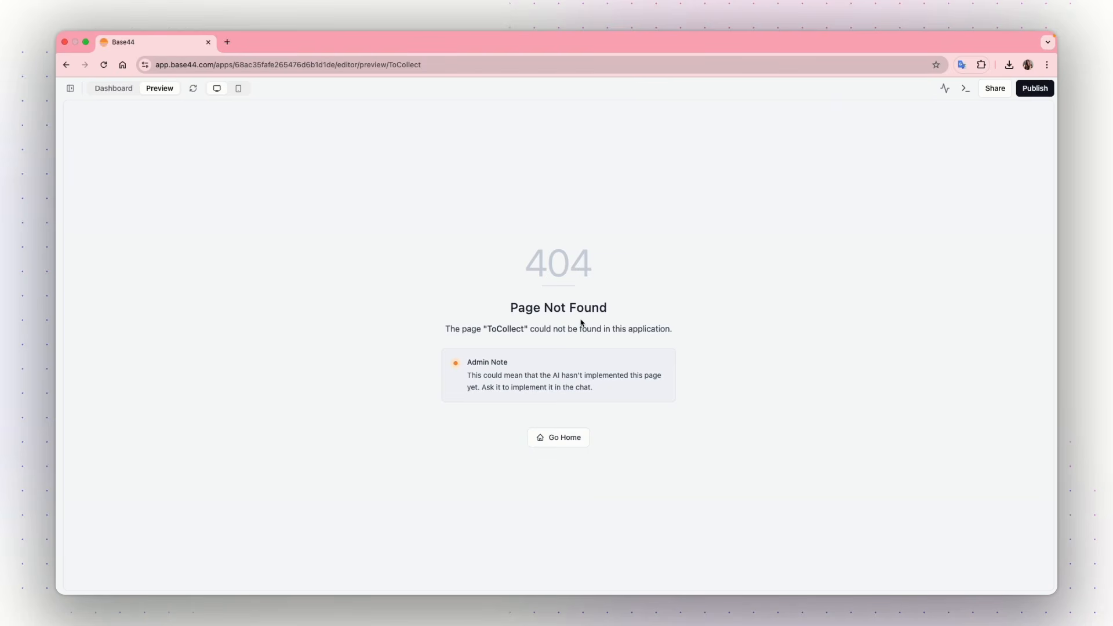
pyautogui.click(565, 442)
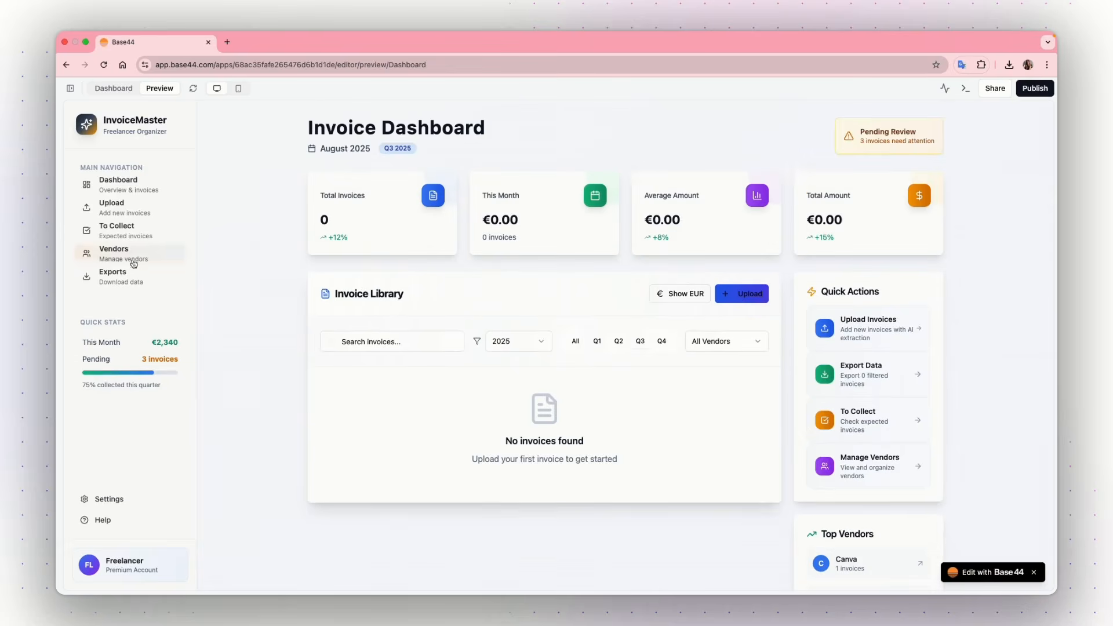
pyautogui.click(119, 254)
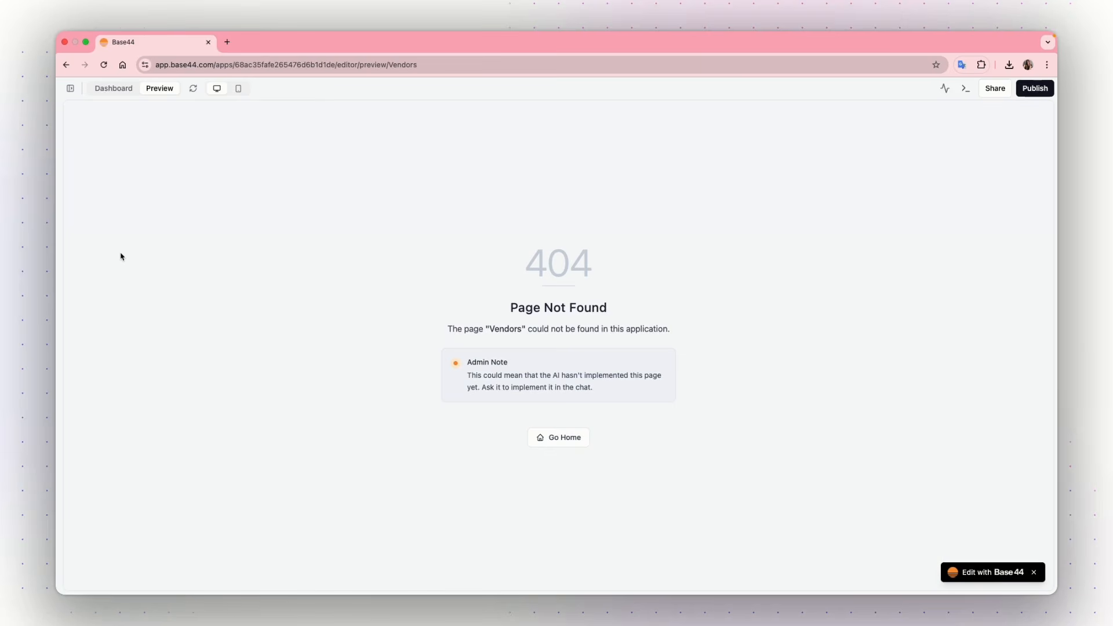
pyautogui.click(560, 441)
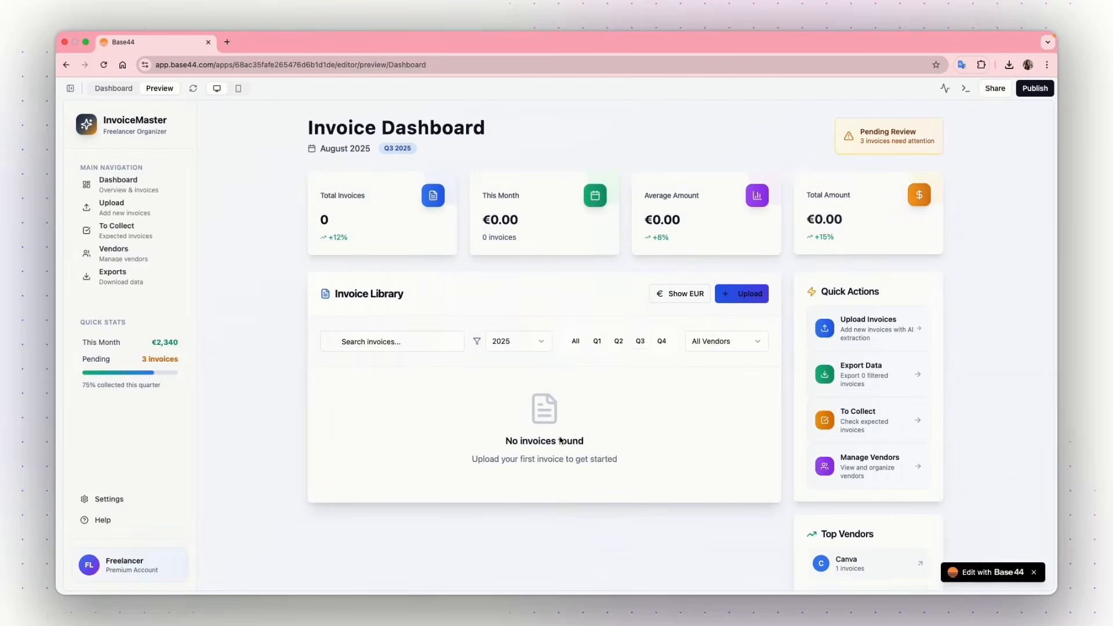
pyautogui.click(113, 279)
pyautogui.click(563, 441)
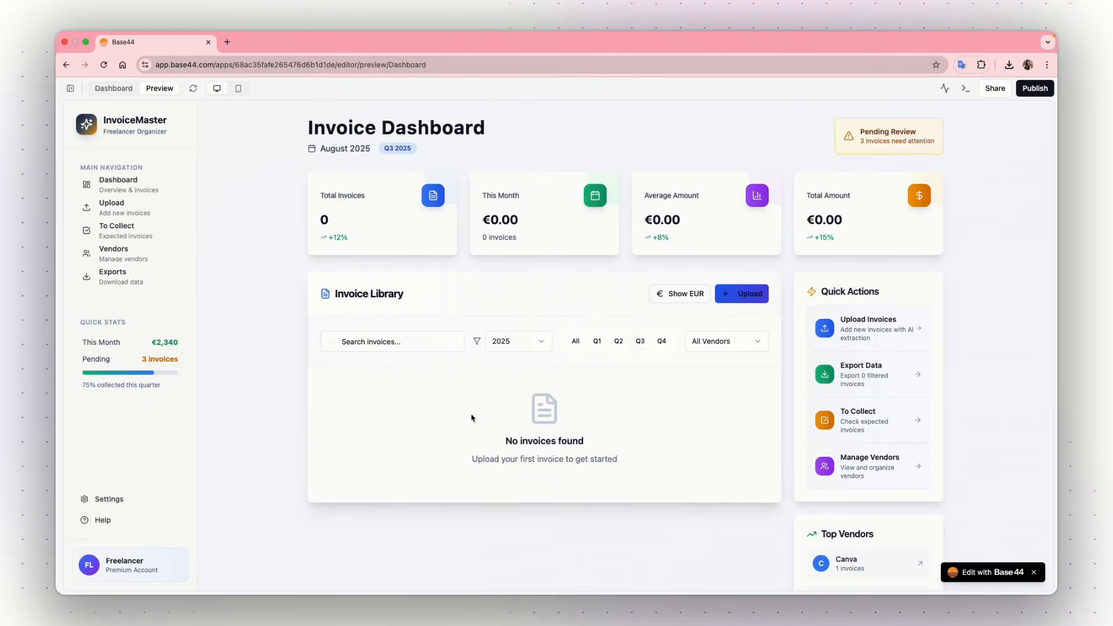
# Show the invoices of all quarters in the Invoice Library, open the 2025-04_PodPitchLLC.pdf file, and look over the dashboard.
pyautogui.click(575, 343)
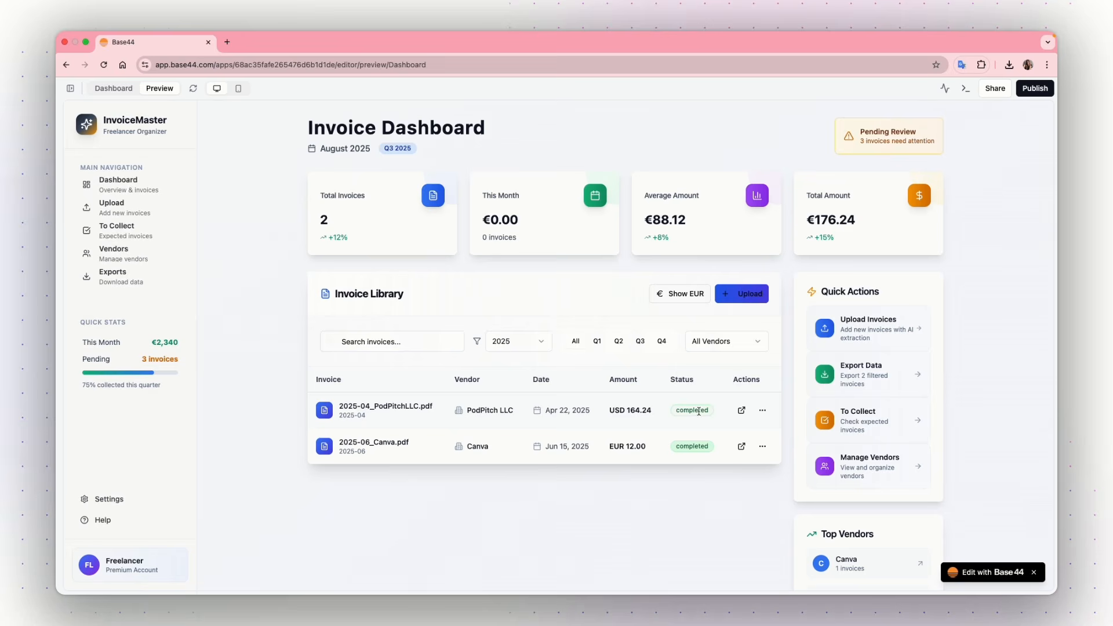
pyautogui.click(742, 411)
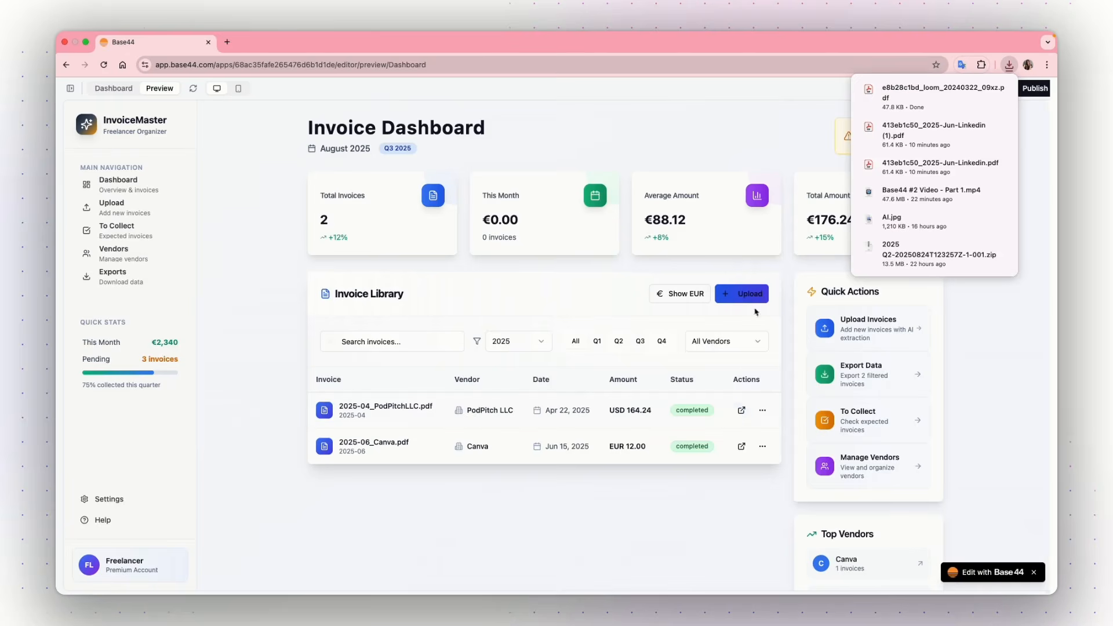
pyautogui.click(763, 411)
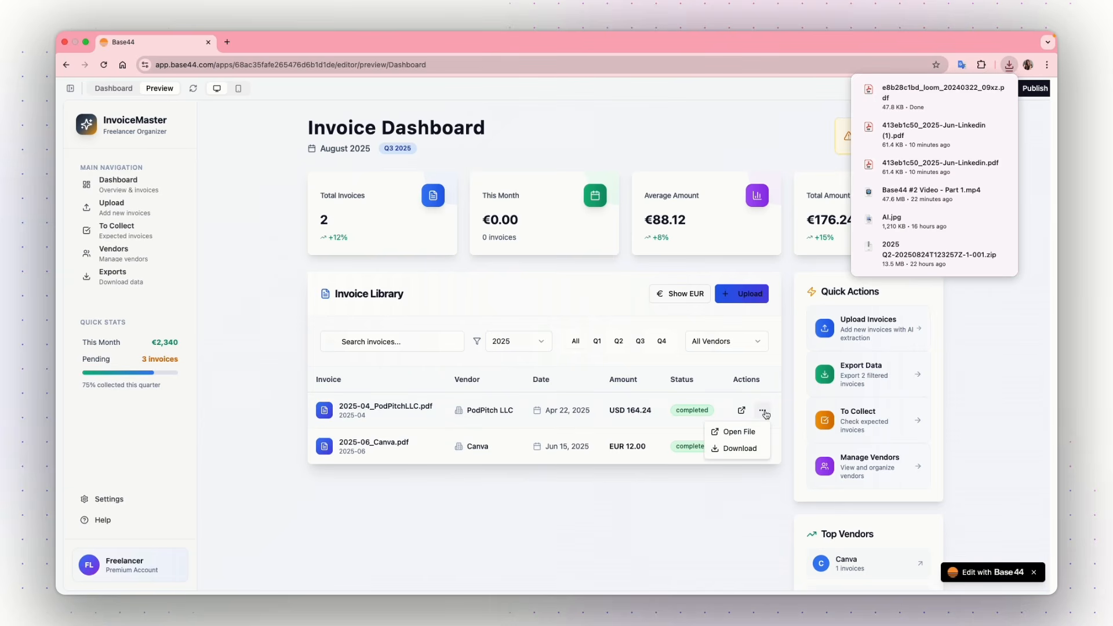
pyautogui.click(720, 434)
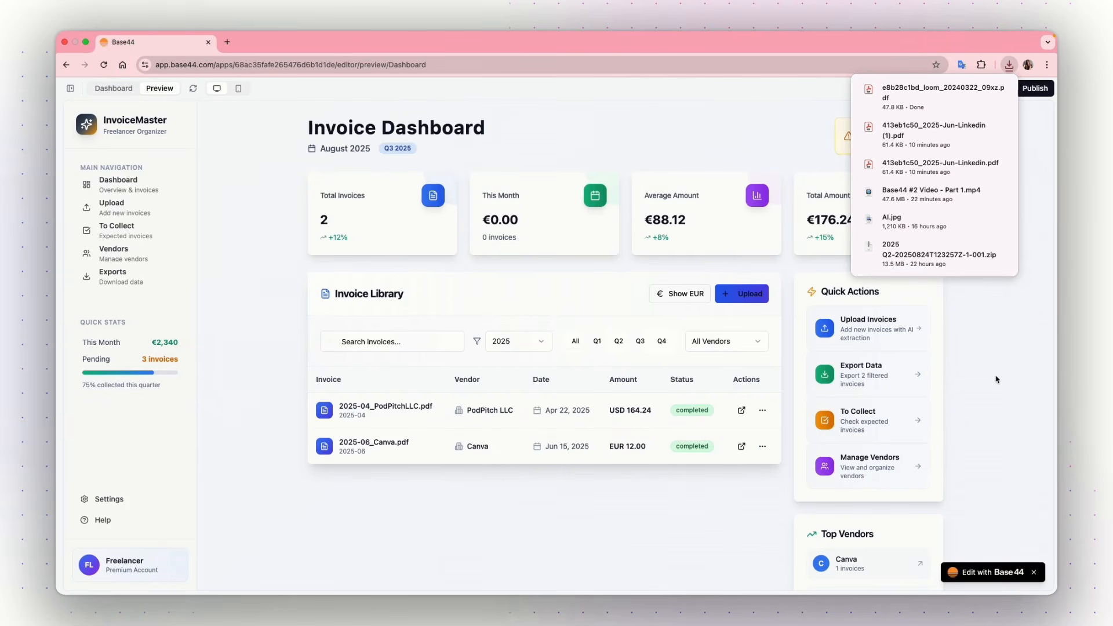
pyautogui.scroll(-1, 976, 399)
pyautogui.scroll(-1, 974, 400)
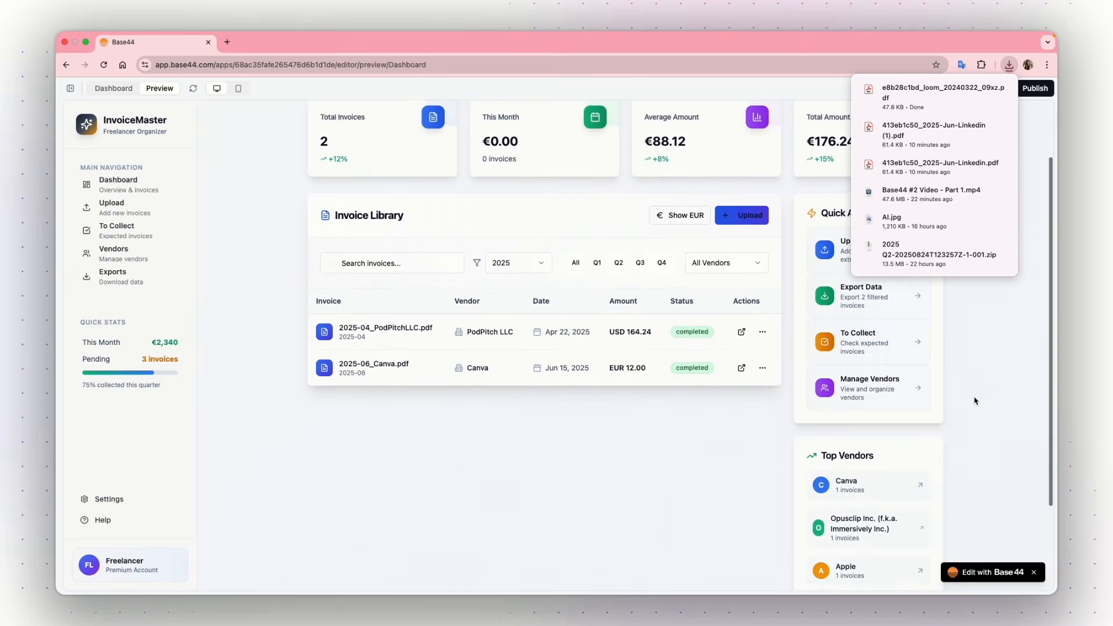
pyautogui.scroll(2, 974, 401)
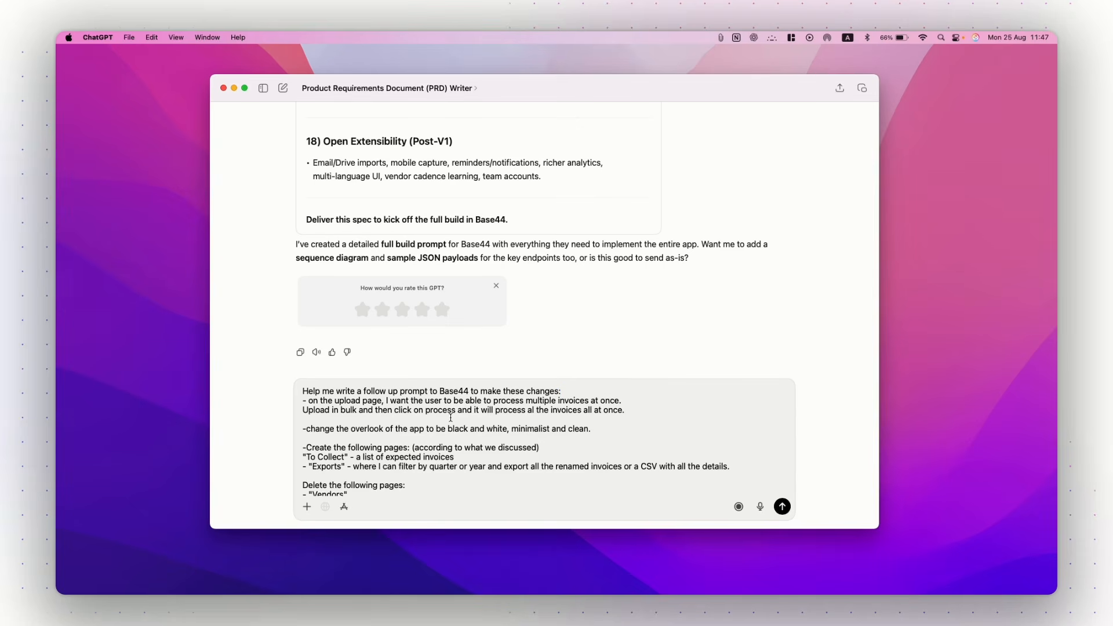
# In ChatGPT, correct "al" to "all" in the drafted request for a Base44 follow-up prompt and send it to the PRD Writer.
pyautogui.click(533, 410)
pyautogui.write('l')
pyautogui.scroll(-2, 347, 446)
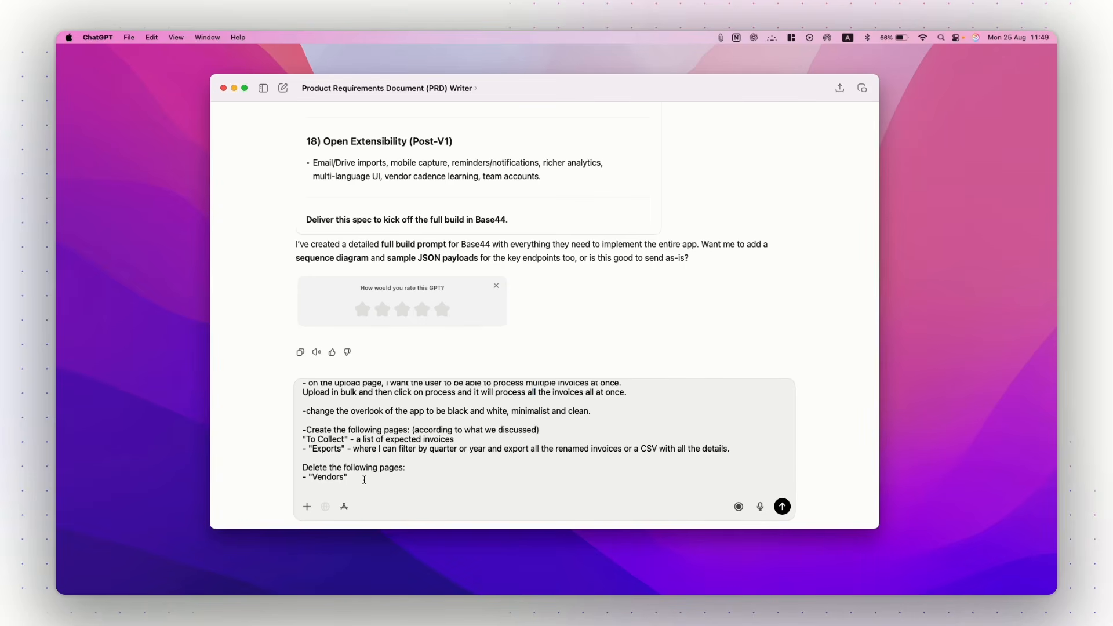
pyautogui.click(777, 511)
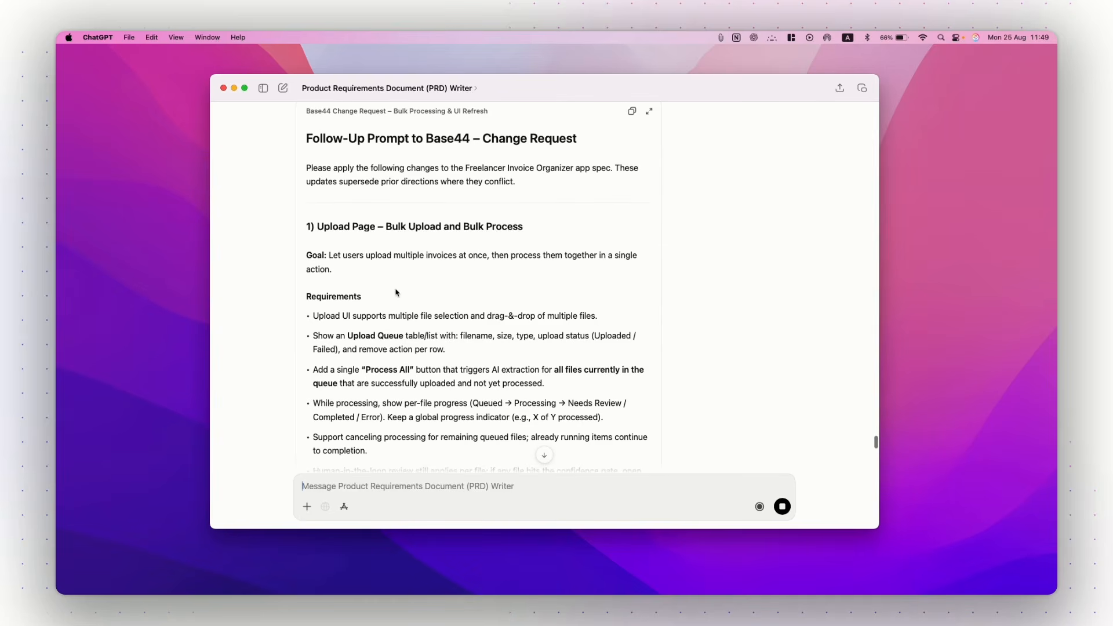
# Read through the generated Base44 change request, from bulk upload and processing to visual design and the navigation and pages section.
pyautogui.scroll(-5, 396, 292)
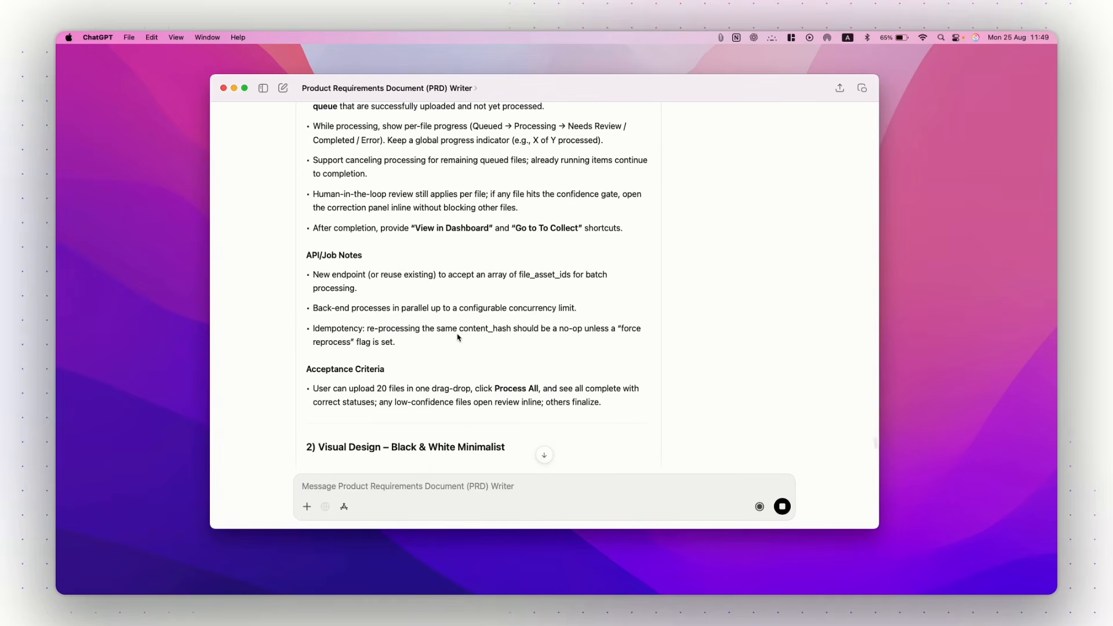
pyautogui.scroll(-1, 457, 337)
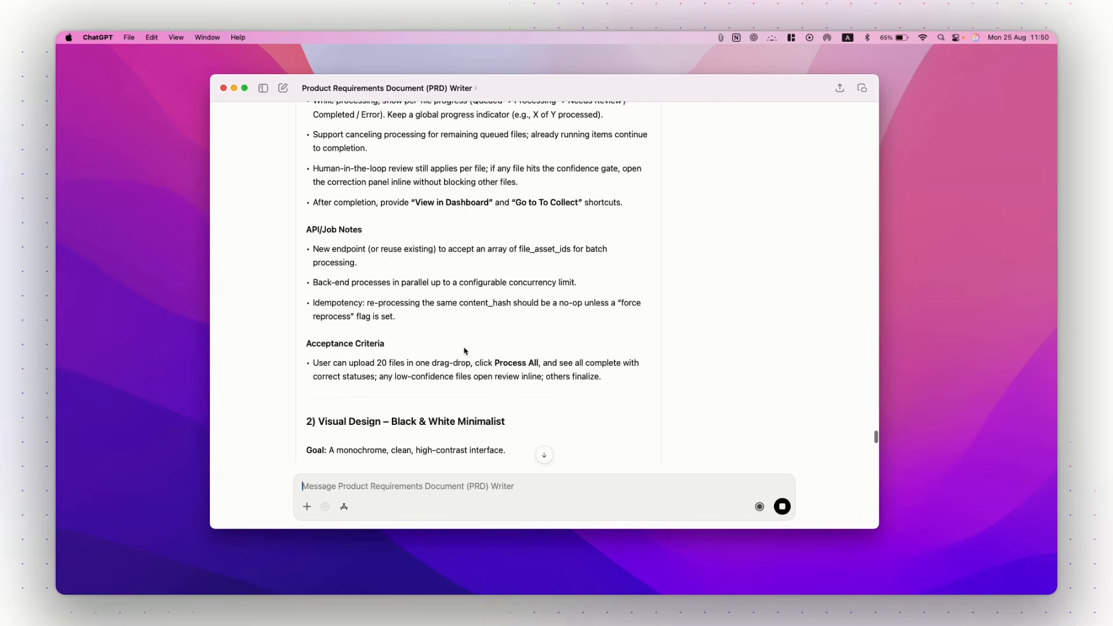
pyautogui.scroll(-1, 496, 346)
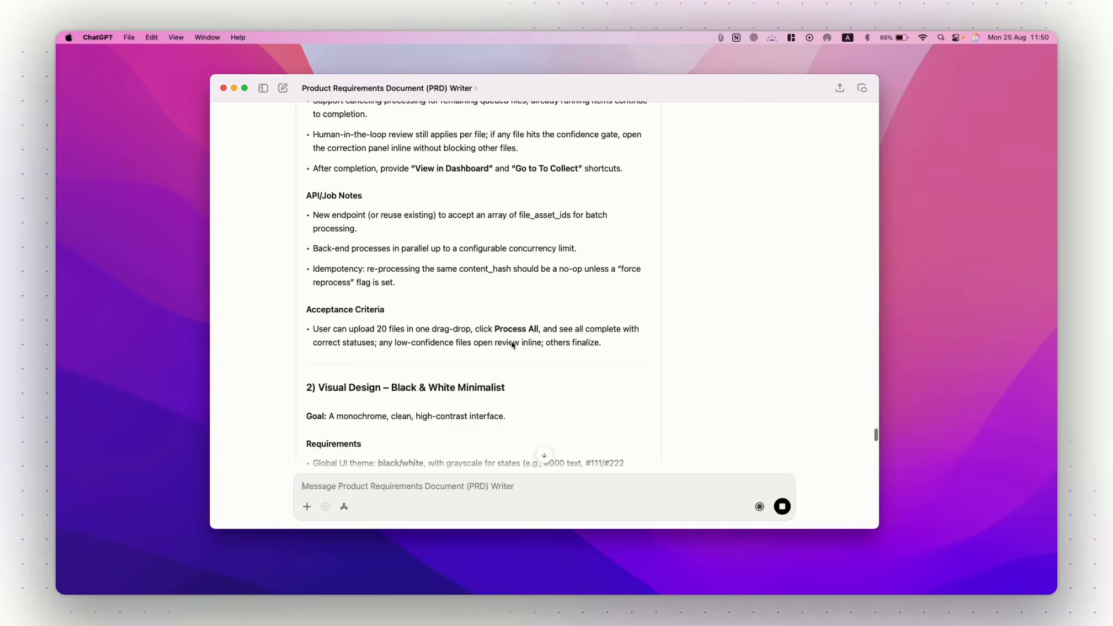
pyautogui.scroll(-2, 513, 345)
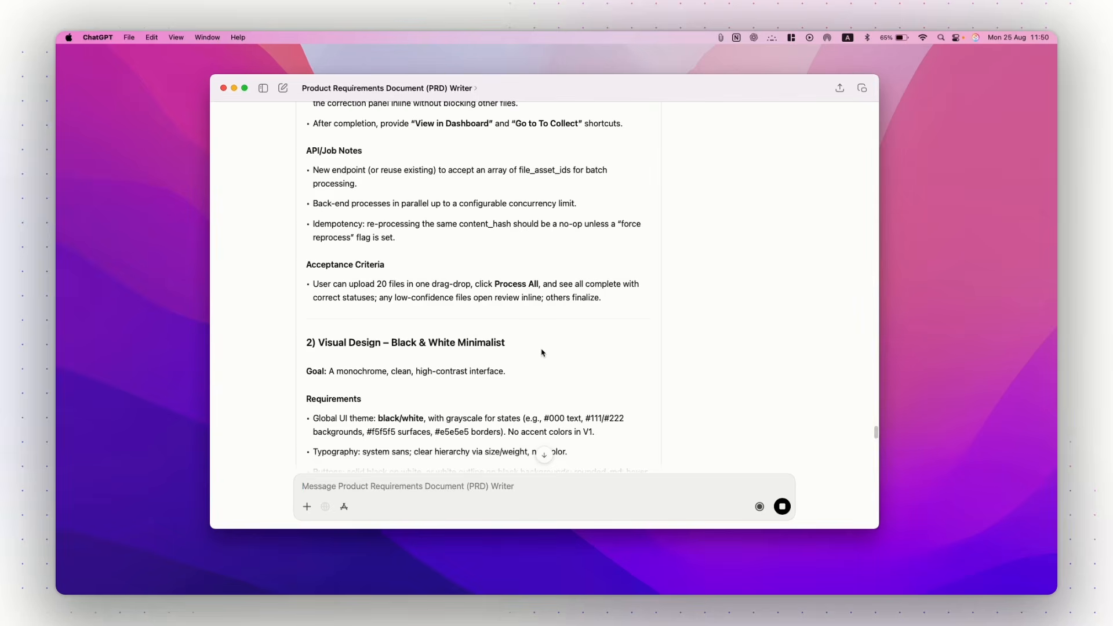
pyautogui.scroll(-2, 542, 351)
pyautogui.scroll(-2, 543, 351)
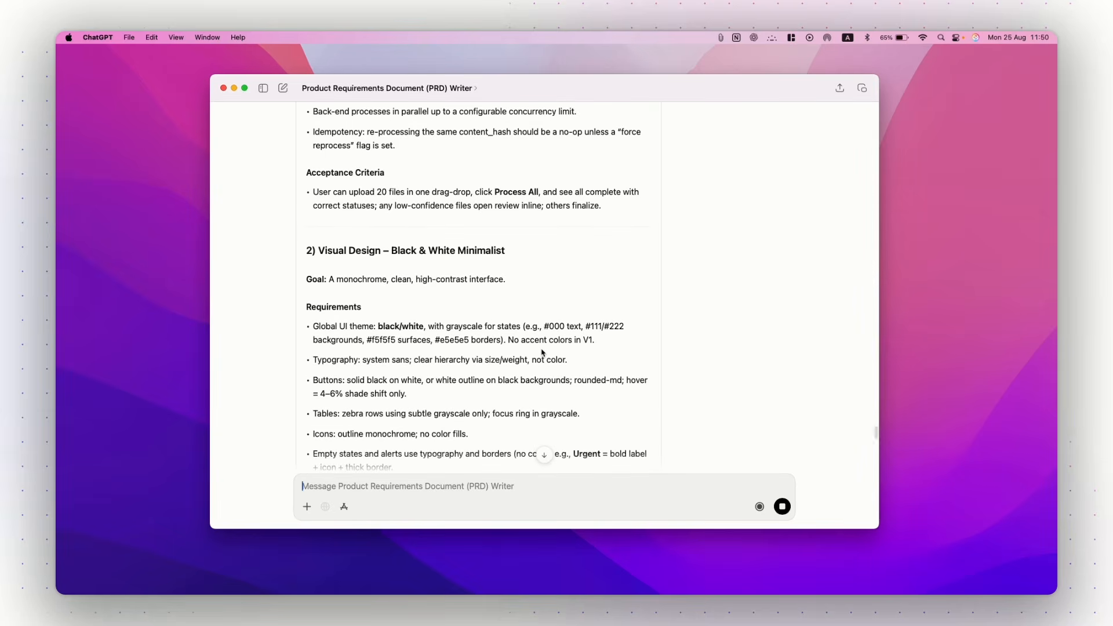
pyautogui.scroll(-3, 542, 351)
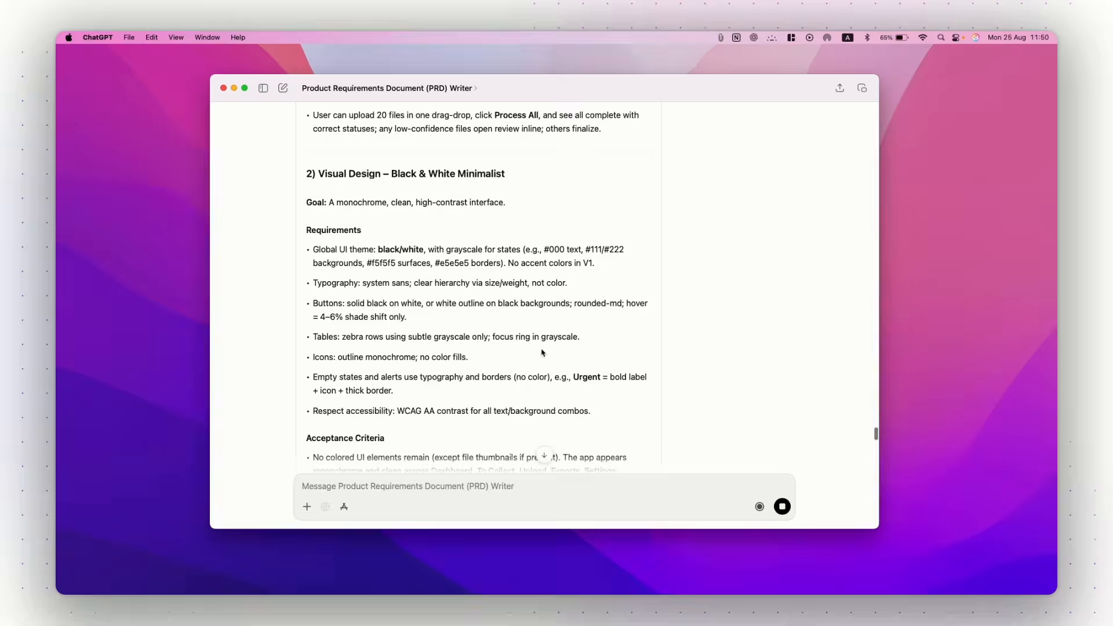
pyautogui.scroll(-8, 543, 351)
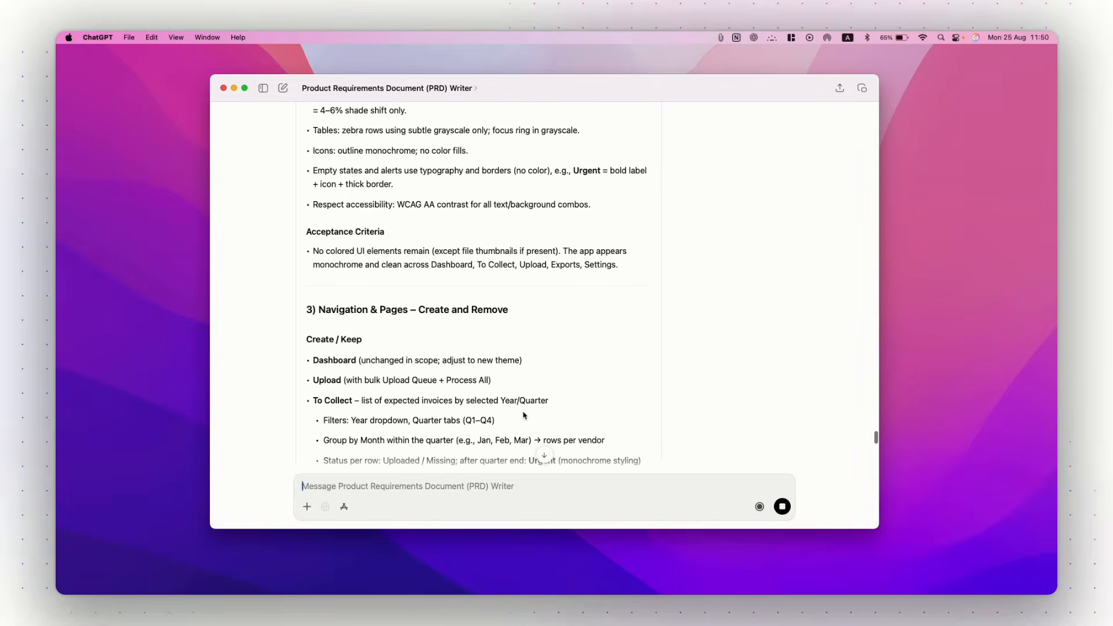
pyautogui.scroll(-2, 523, 415)
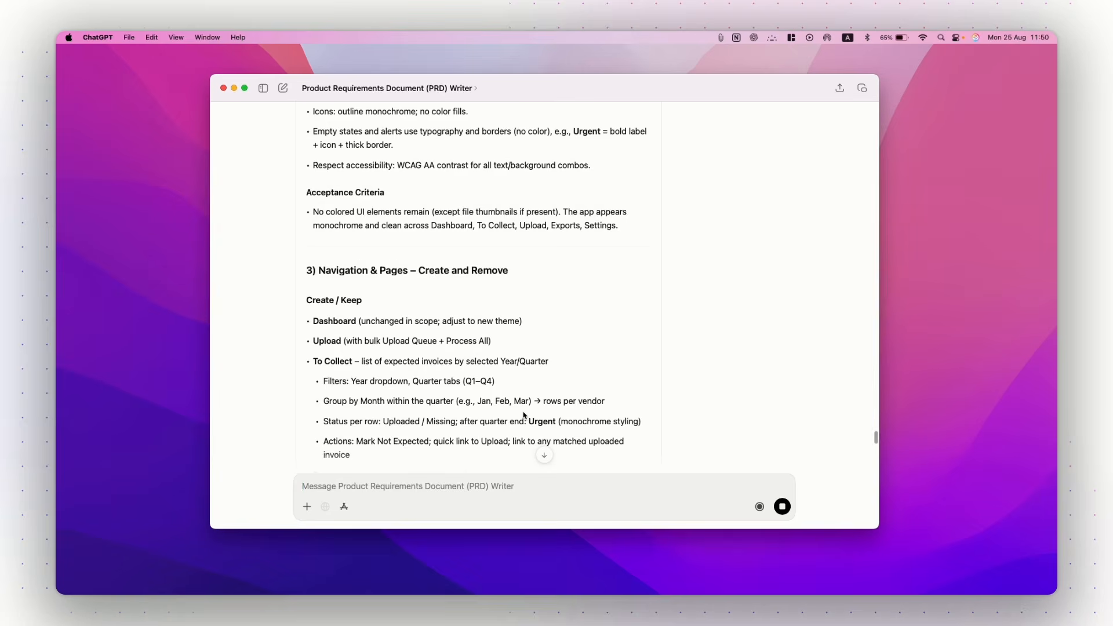
pyautogui.scroll(-11, 523, 415)
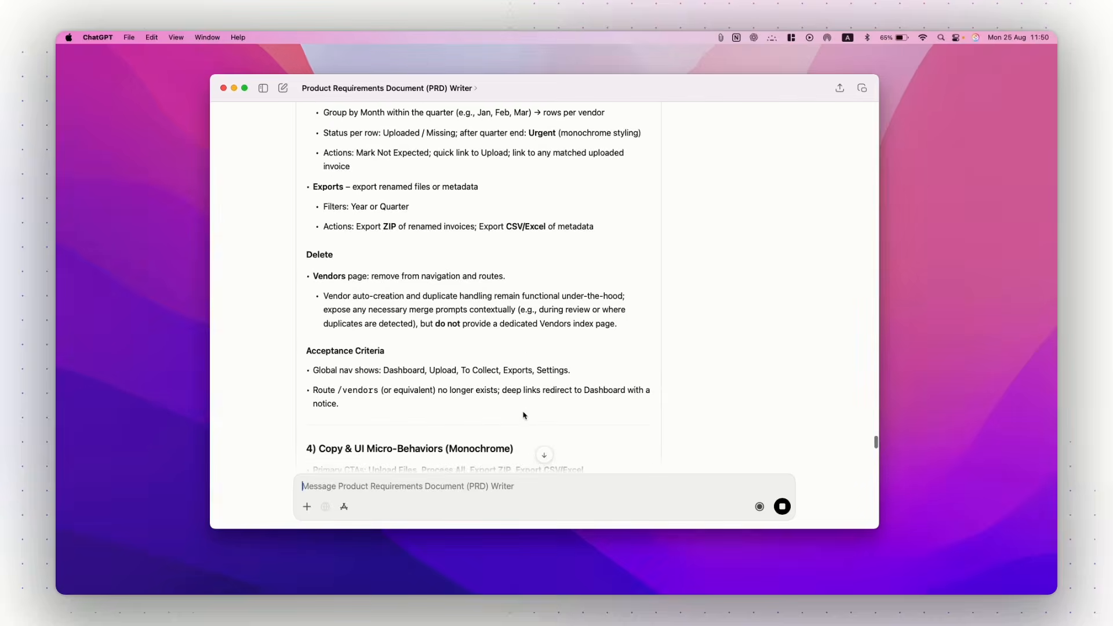
# Switch to Base44, show the AI chat beside the preview, paste the follow-up change request into it and submit it.
pyautogui.press('super+Tab')
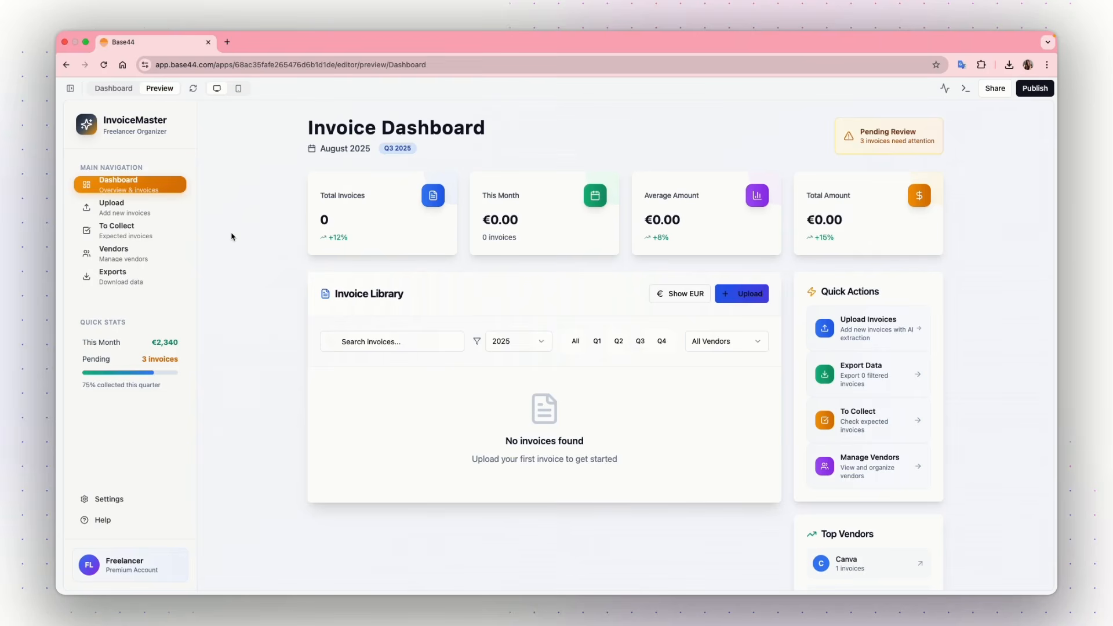
pyautogui.click(70, 89)
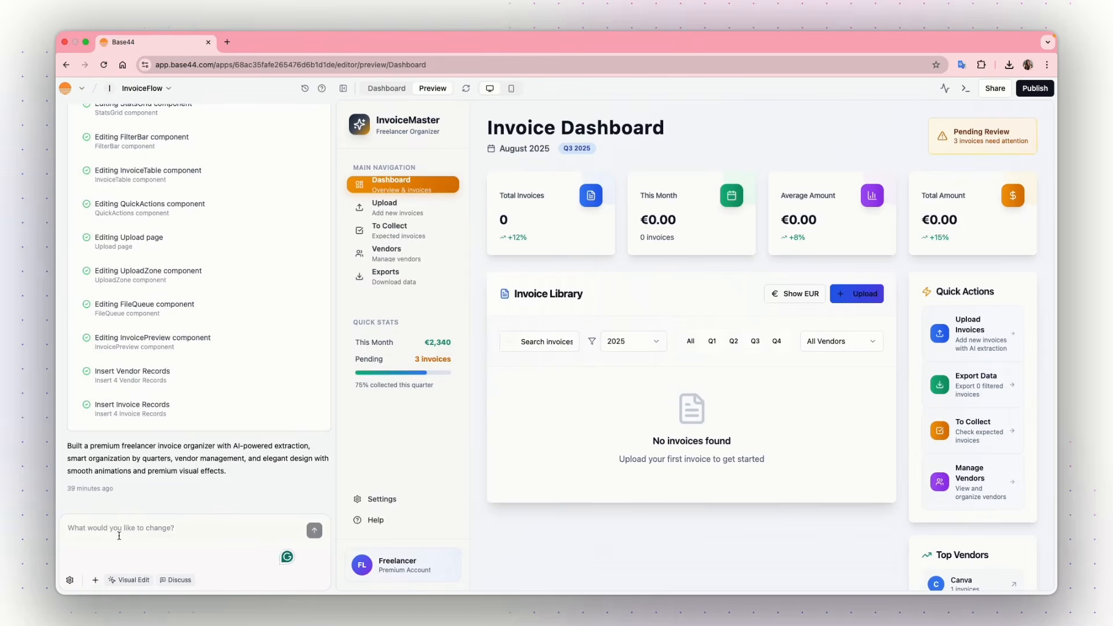
pyautogui.press('super+v')
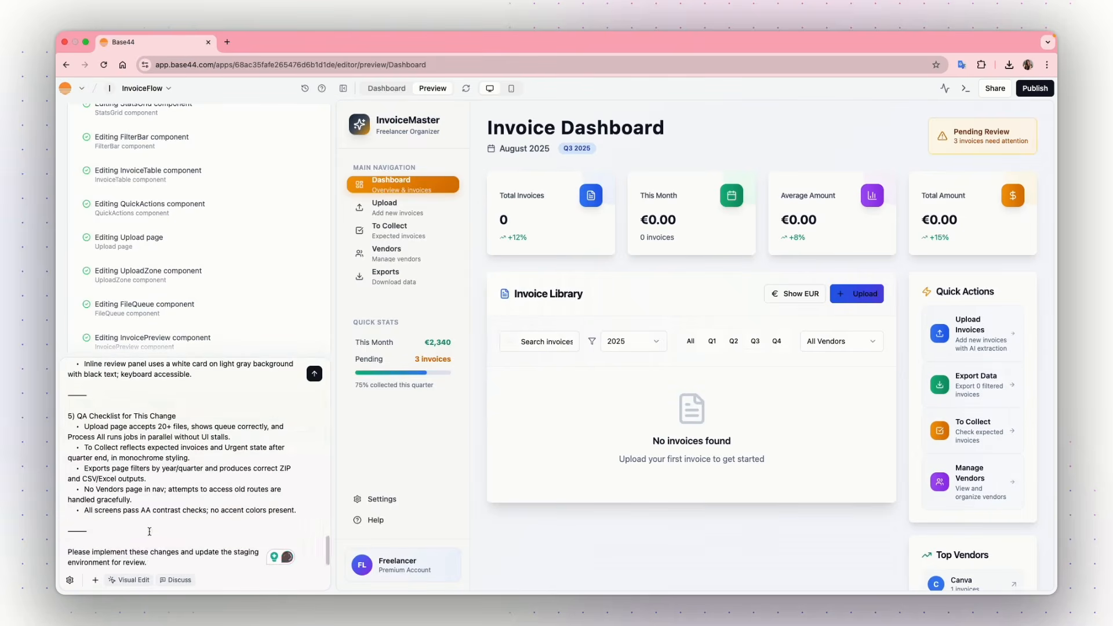
pyautogui.scroll(3, 149, 531)
pyautogui.scroll(10, 149, 532)
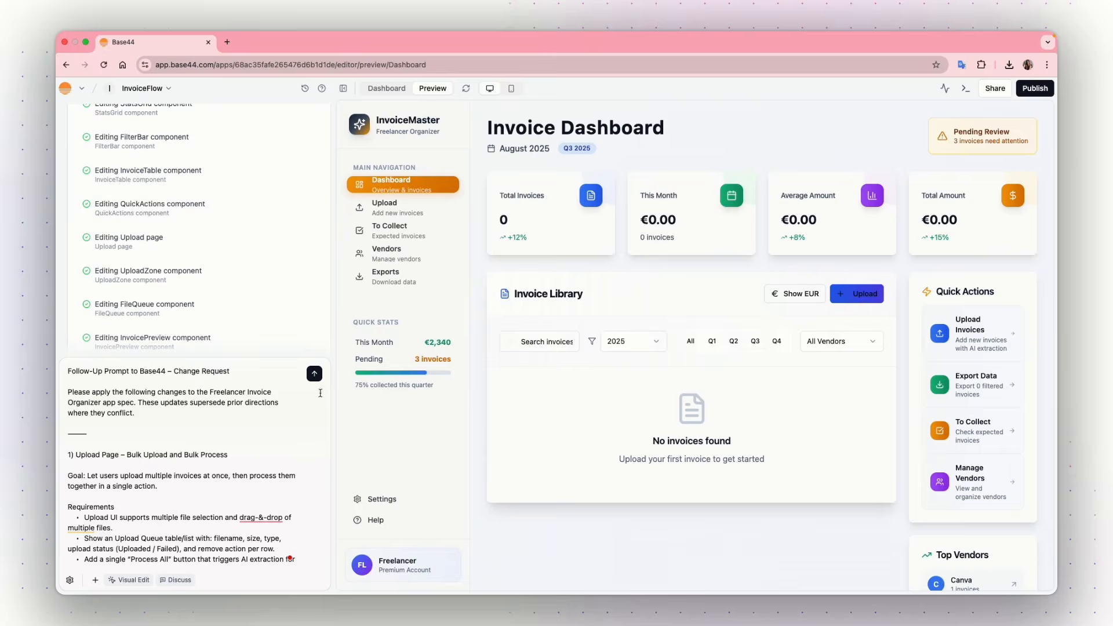
pyautogui.click(314, 374)
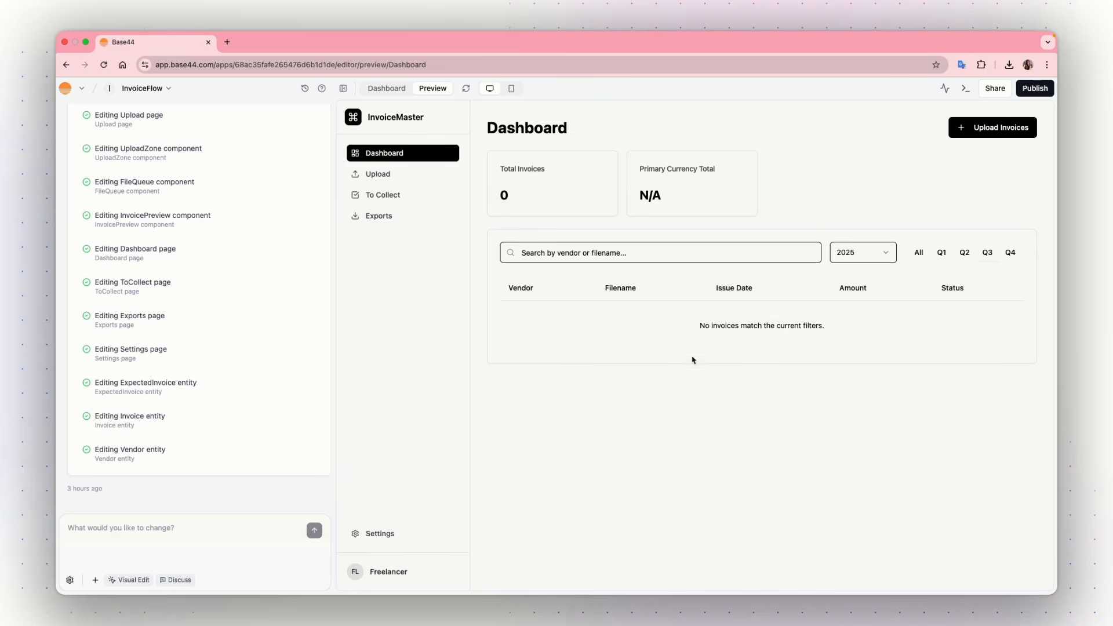
# Enlarge the app preview and upload all files from the "New Folder With Items" folder through the Upload Invoices page.
pyautogui.click(342, 89)
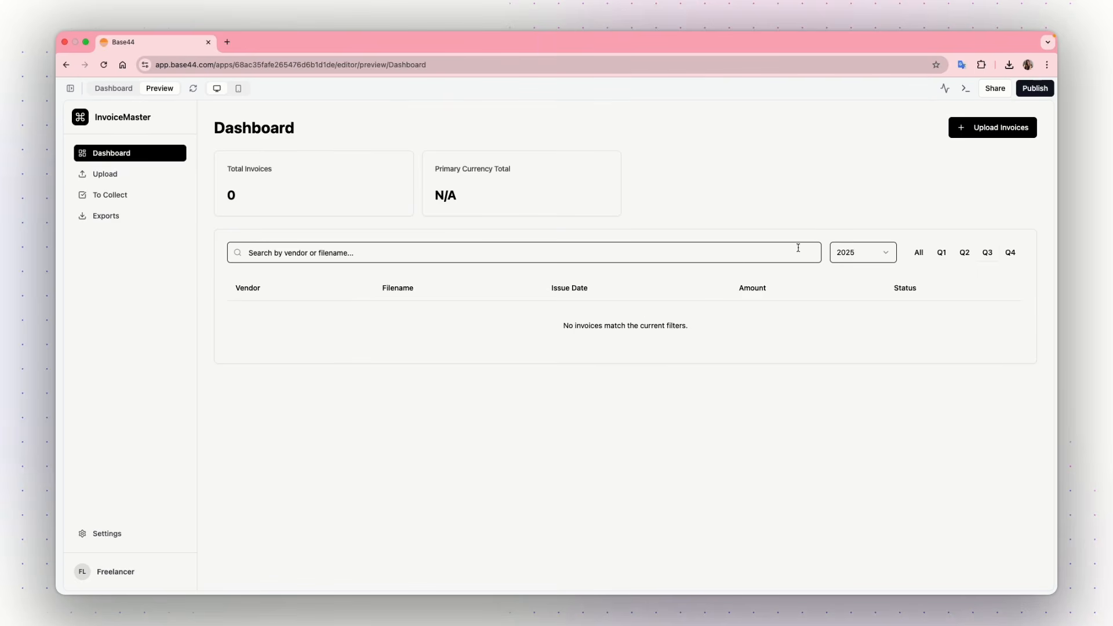
pyautogui.click(989, 131)
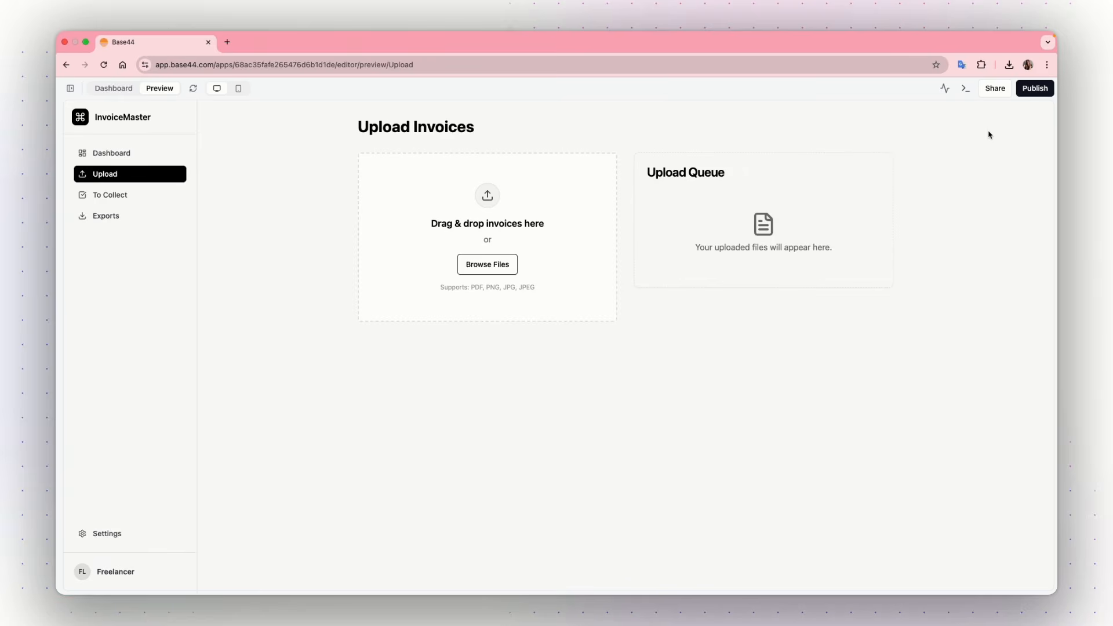
pyautogui.click(495, 266)
pyautogui.click(461, 232)
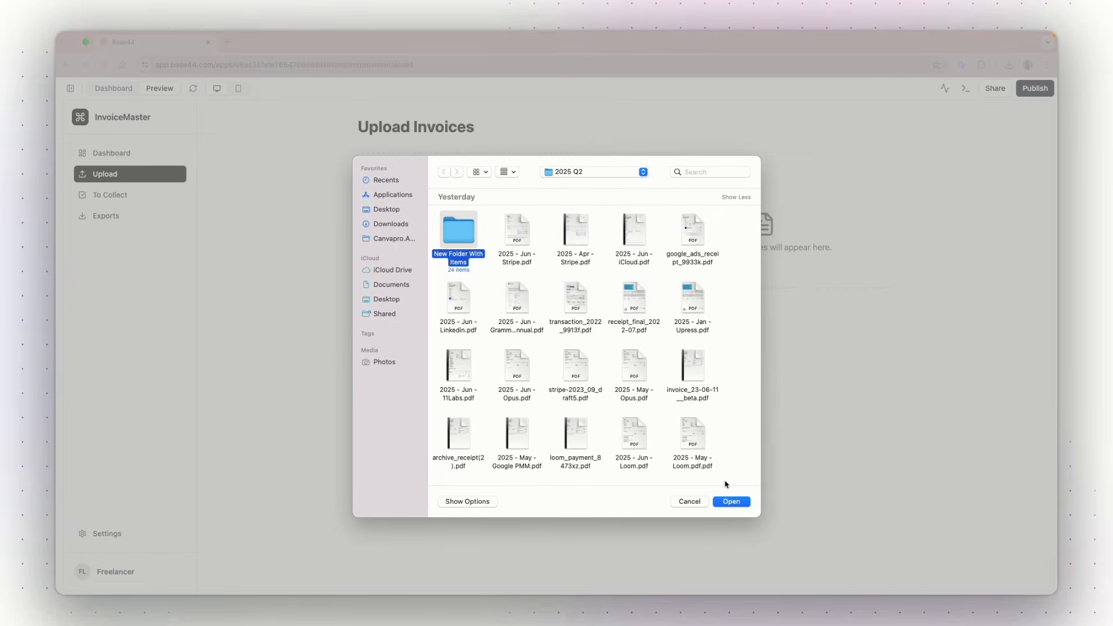
pyautogui.click(731, 502)
pyautogui.scroll(-2, 730, 249)
pyautogui.scroll(2, 730, 250)
pyautogui.press('super+a')
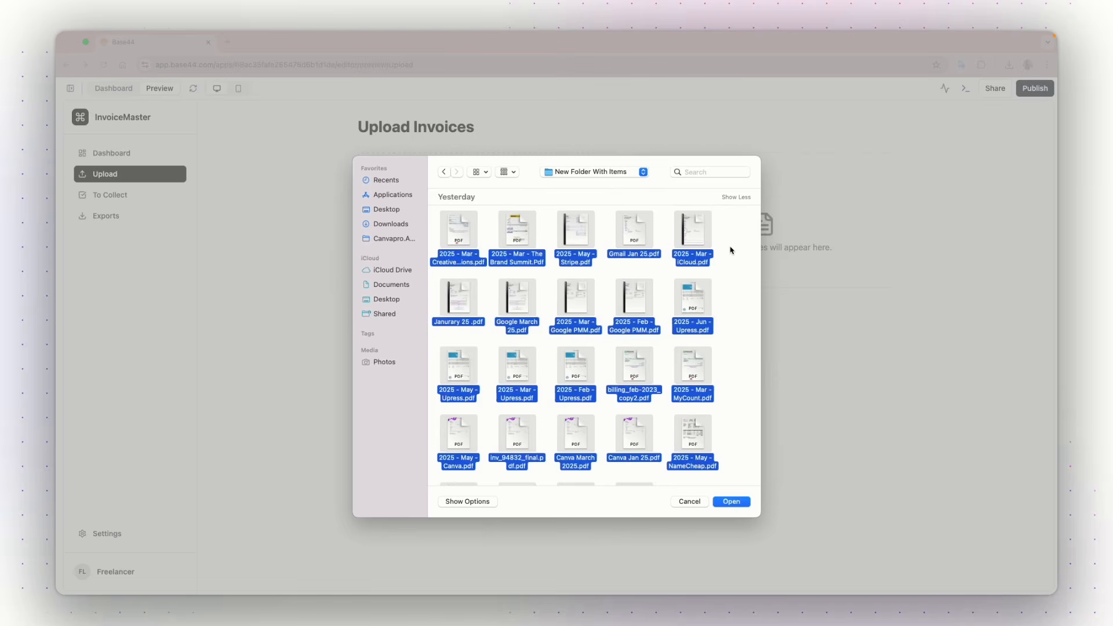
pyautogui.click(731, 502)
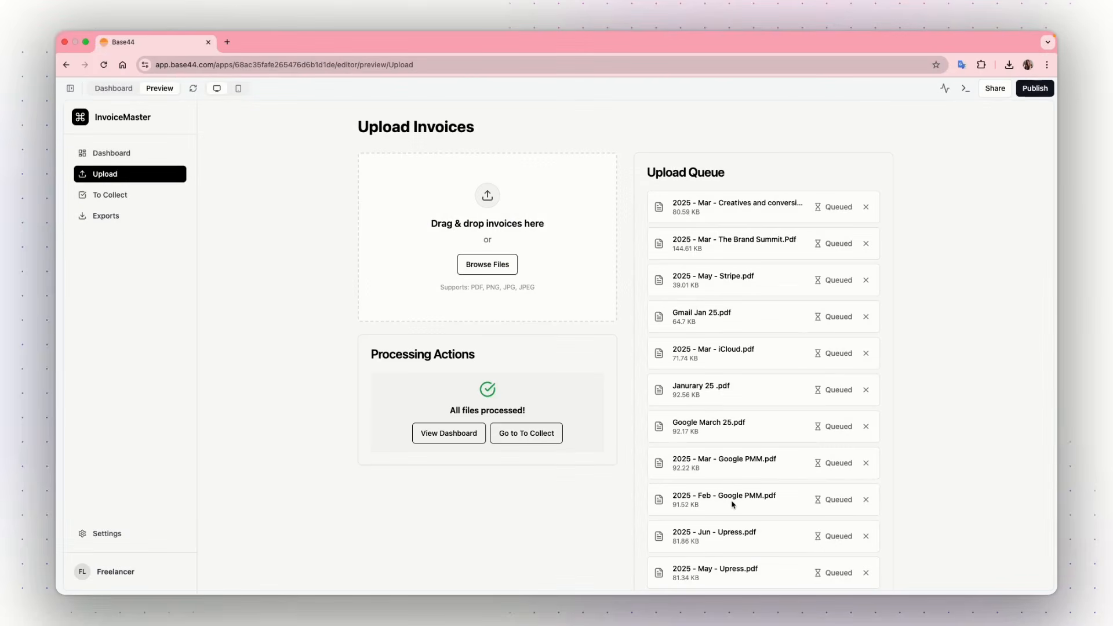
# Look through the whole upload queue and check the To Collect page for Q1 2025.
pyautogui.scroll(-5, 735, 444)
pyautogui.scroll(-11, 734, 442)
pyautogui.scroll(16, 734, 442)
pyautogui.click(533, 439)
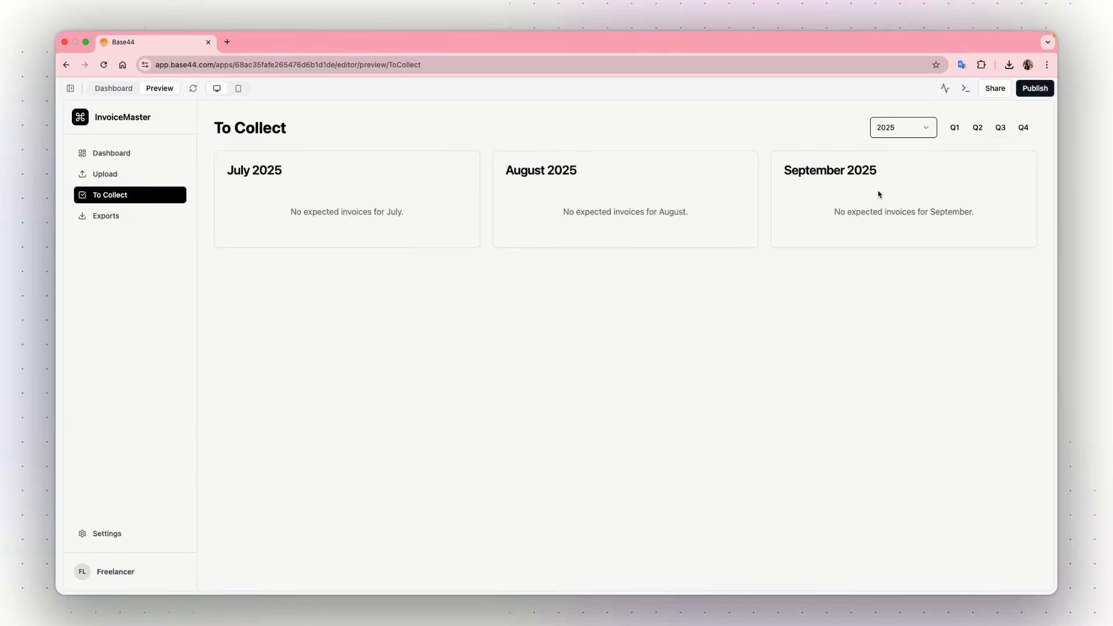
pyautogui.click(955, 129)
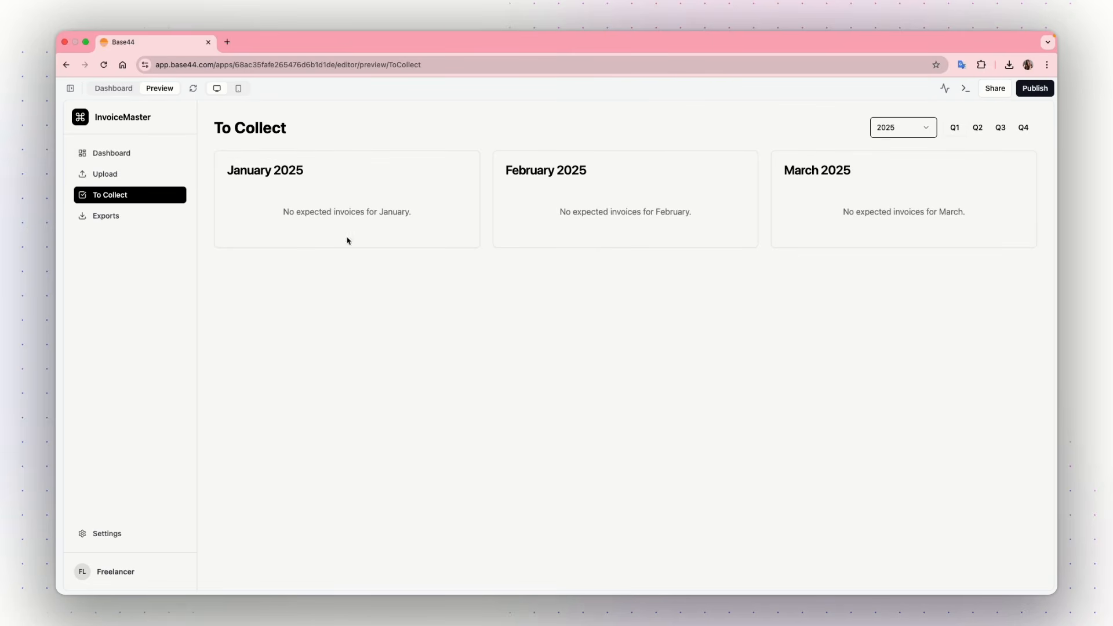
# Examine the Exports page and its year and quarter choices for the export period.
pyautogui.click(106, 216)
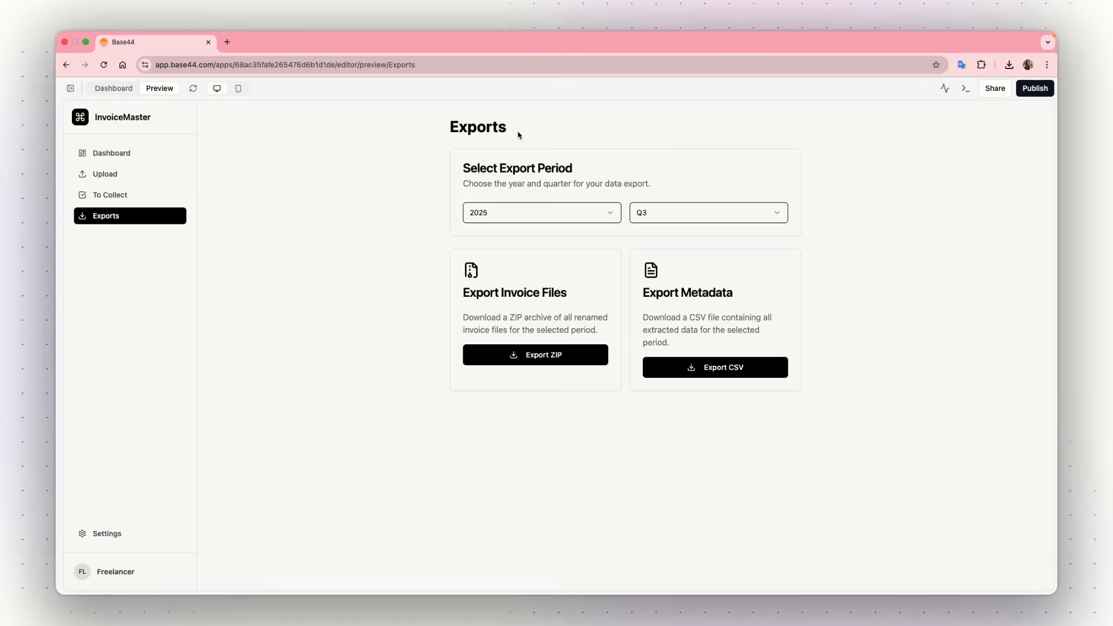
pyautogui.click(594, 220)
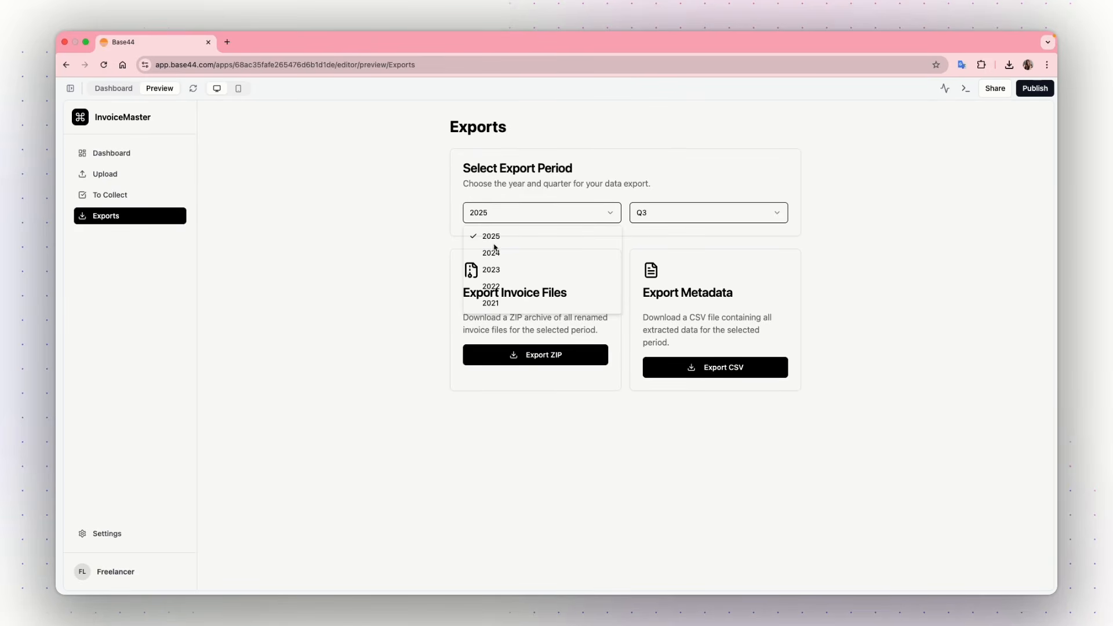
pyautogui.click(658, 216)
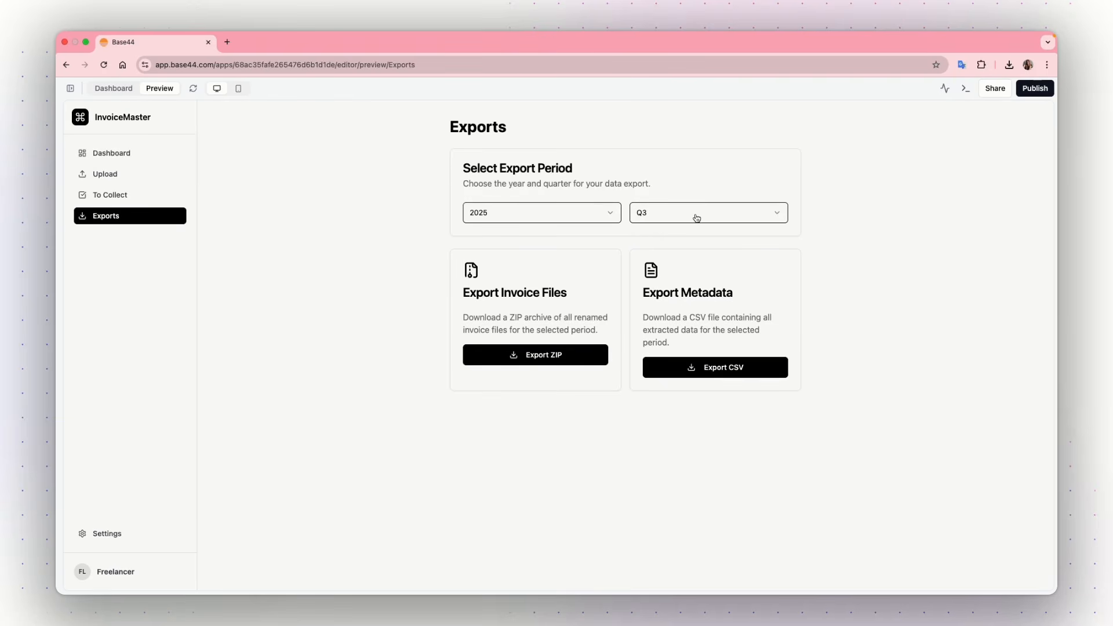
# Show the invoices of all 2025 quarters on the dashboard and revisit the Upload, To Collect and Exports pages.
pyautogui.click(113, 154)
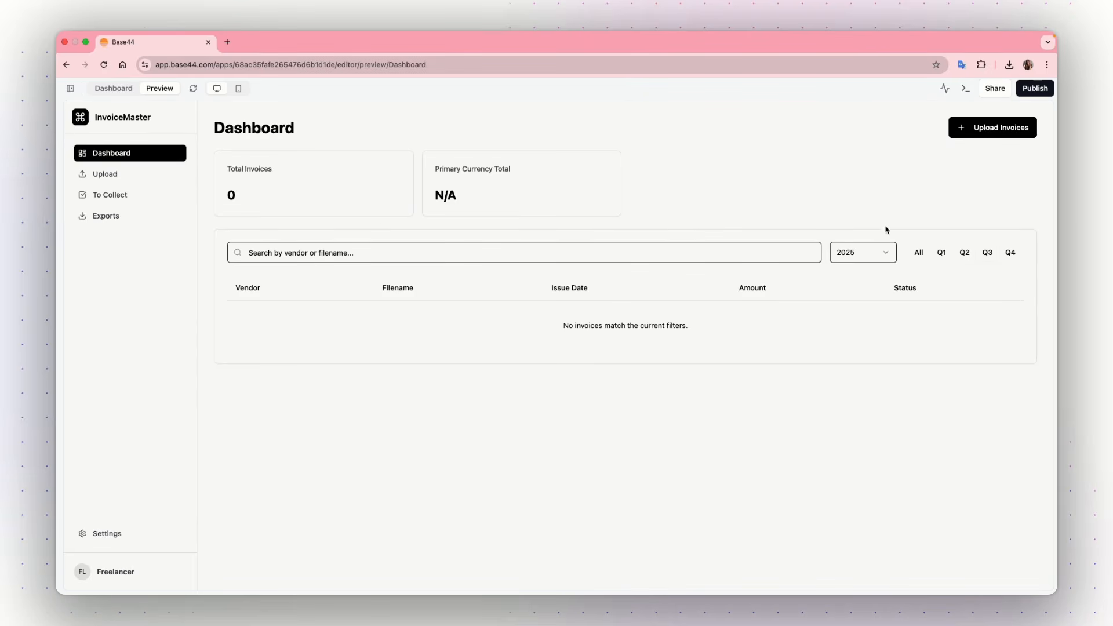
pyautogui.click(918, 255)
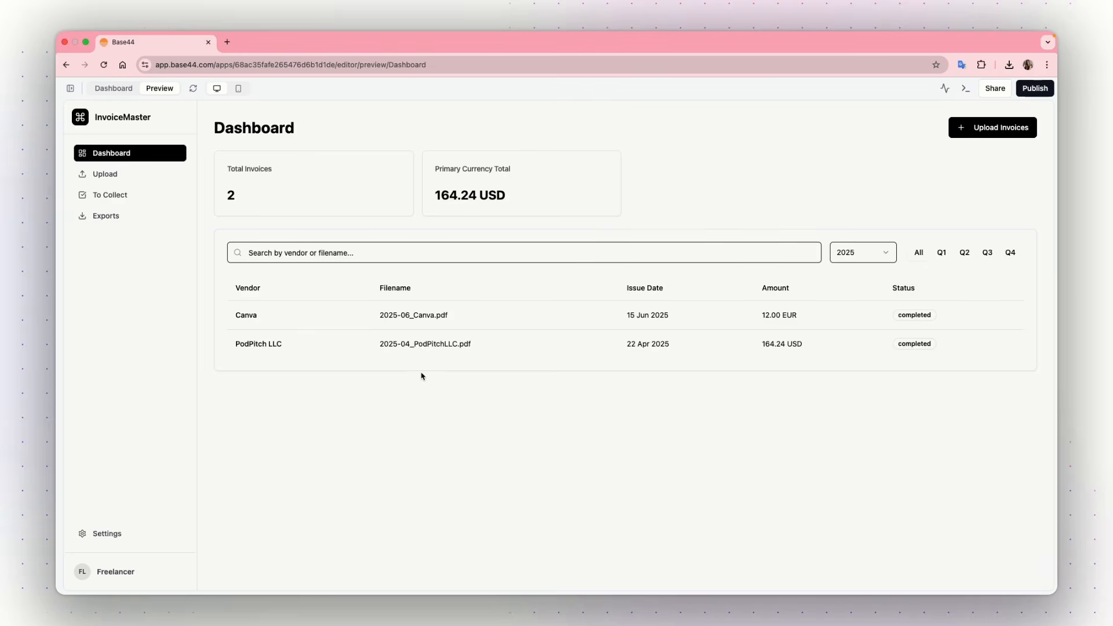
pyautogui.click(94, 181)
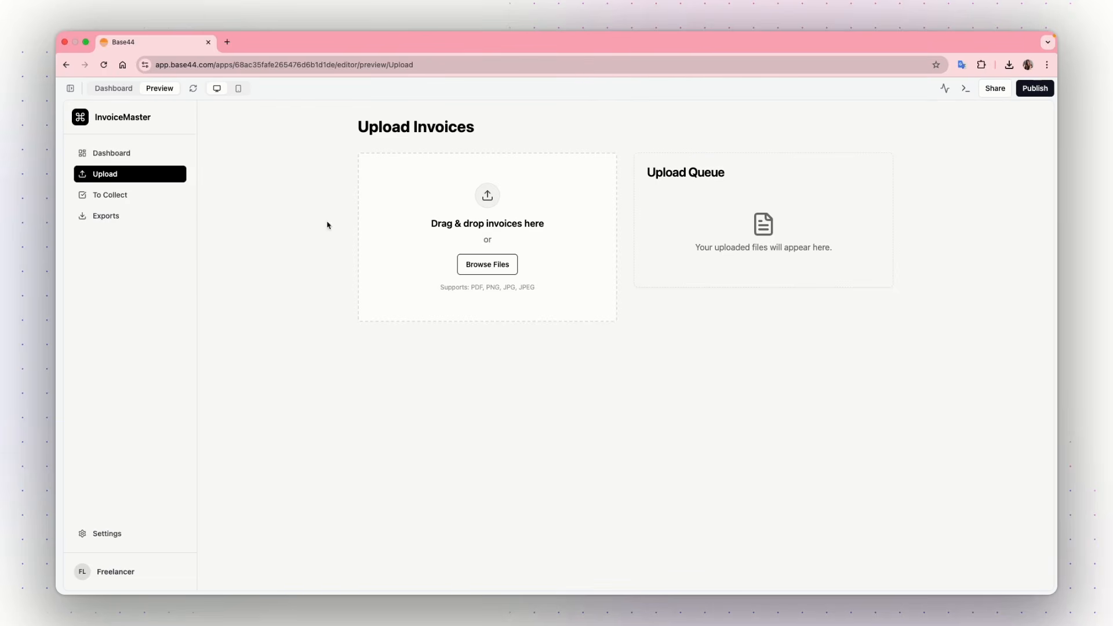
pyautogui.click(110, 198)
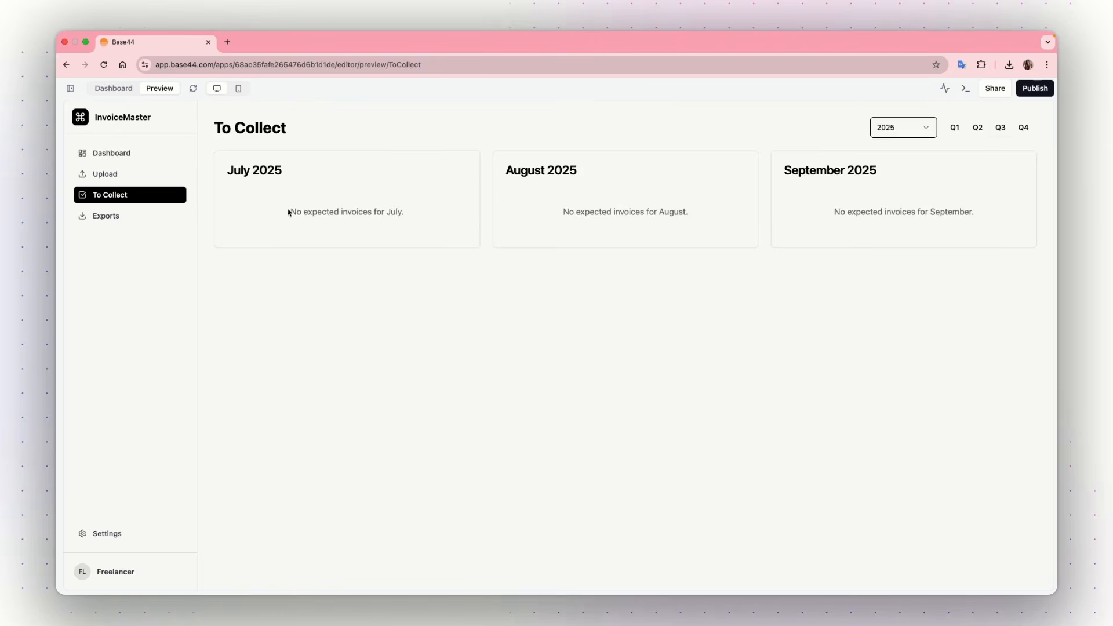
pyautogui.click(99, 222)
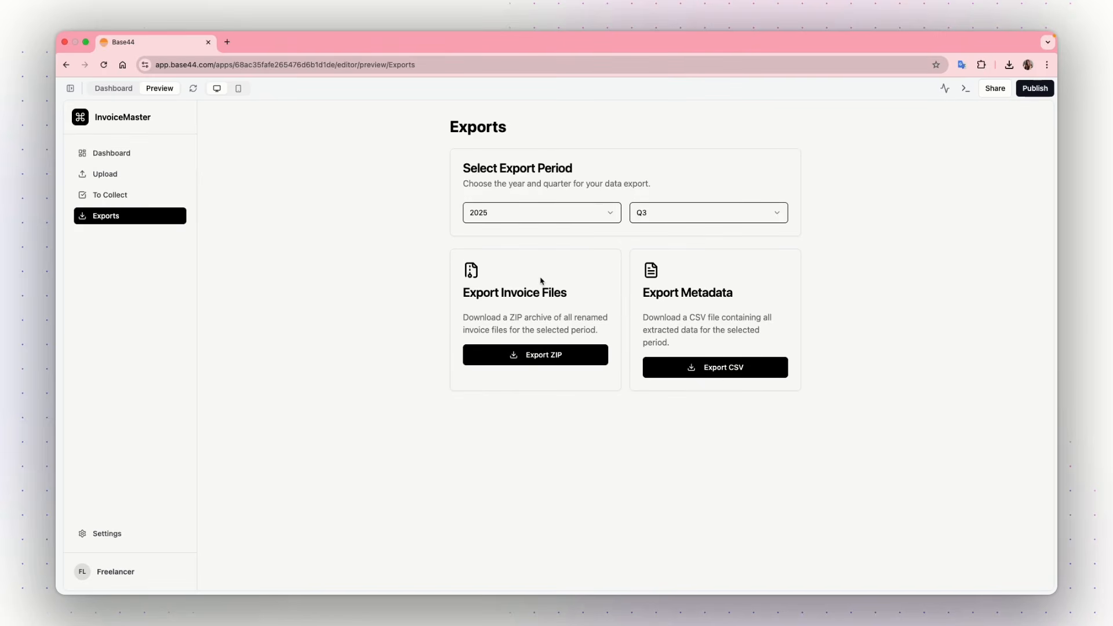
# Show the Base44 chat again and view the AI models available for the app in the chat settings.
pyautogui.click(70, 88)
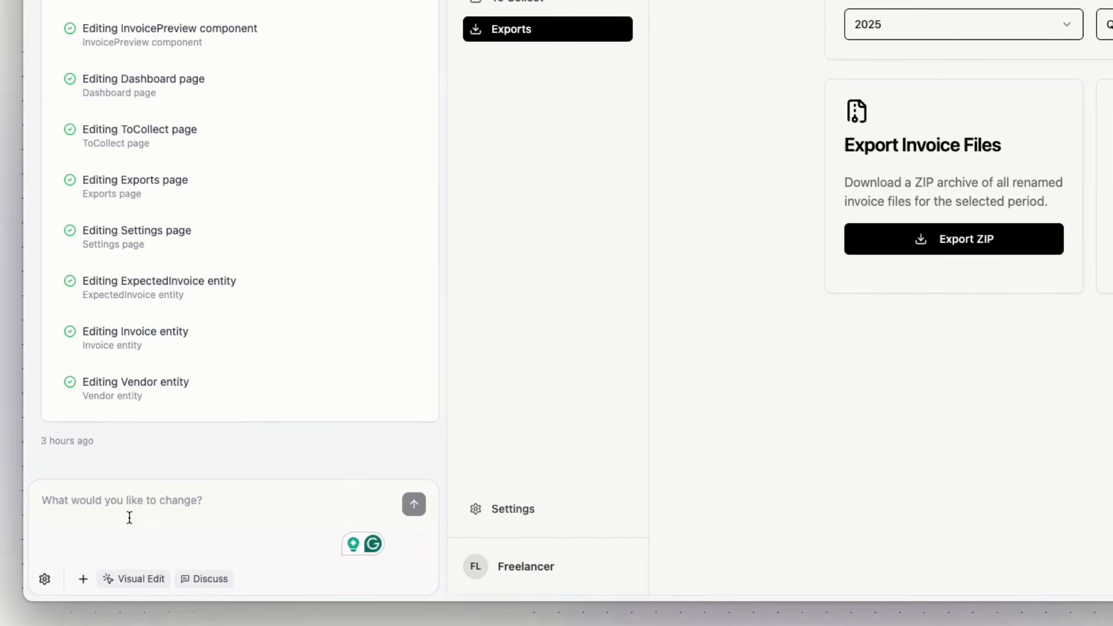
pyautogui.click(81, 508)
pyautogui.click(50, 579)
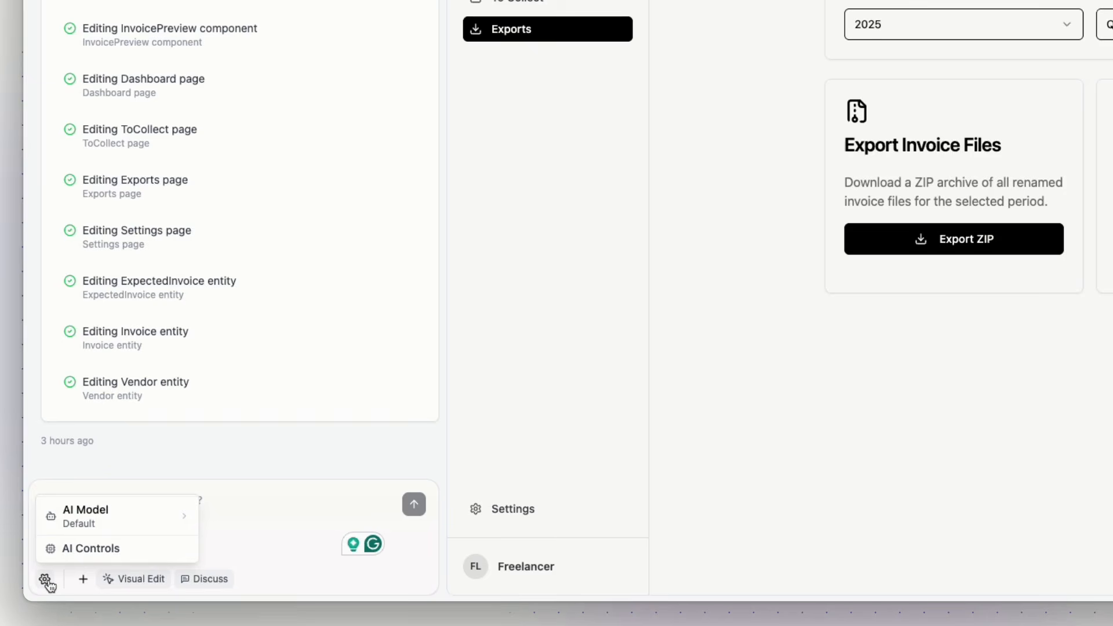
pyautogui.click(103, 523)
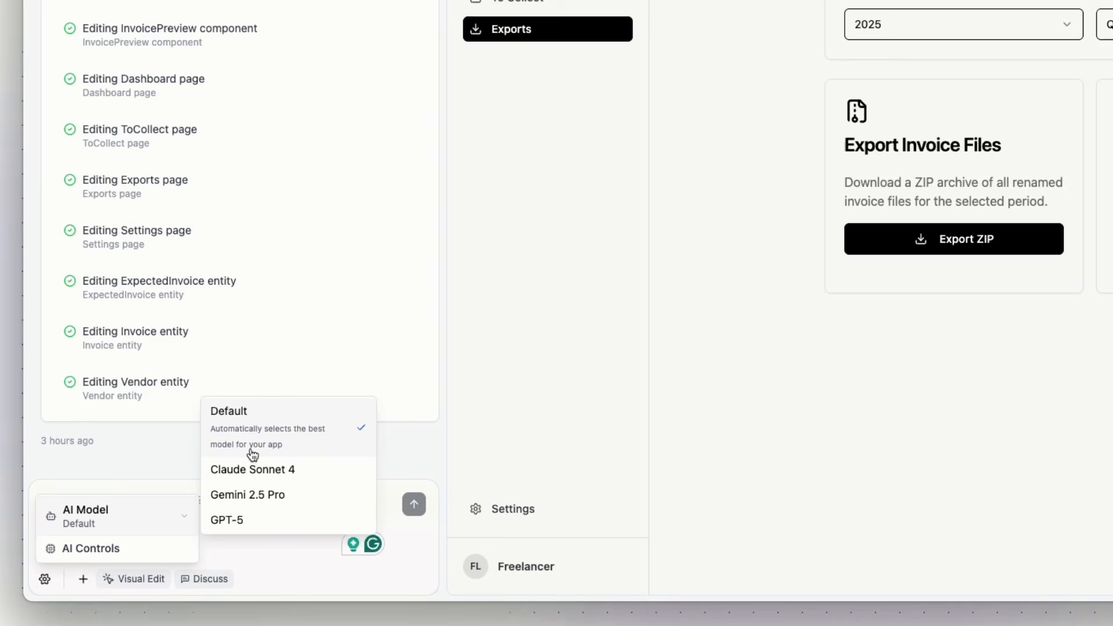
# Examine the AI Controls, covering the custom instructions field and the list of files that can be frozen.
pyautogui.click(95, 551)
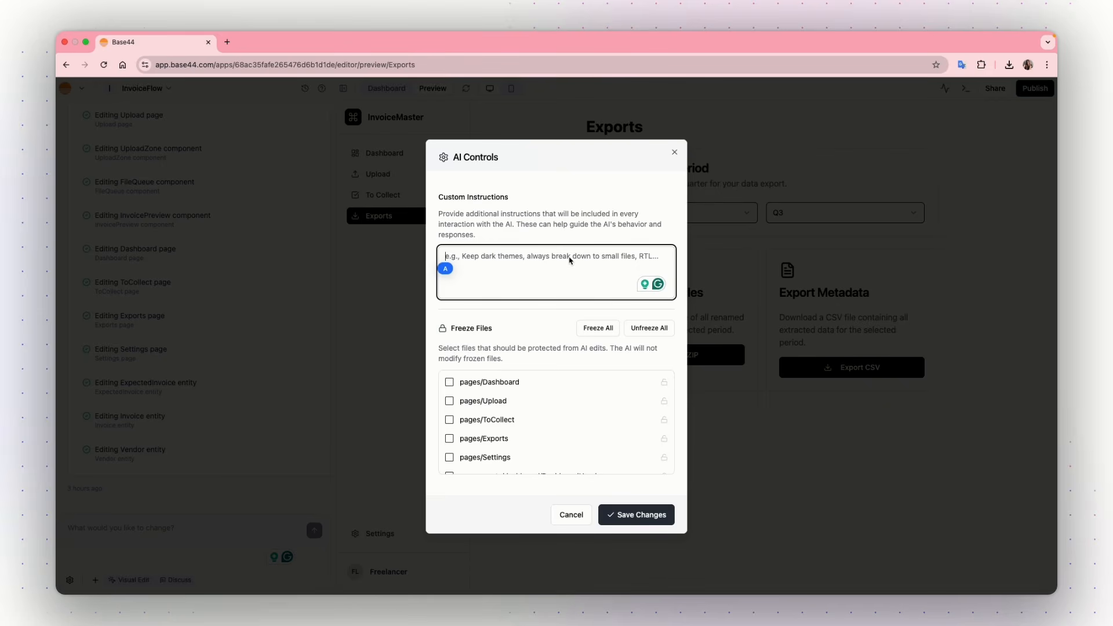
pyautogui.click(537, 326)
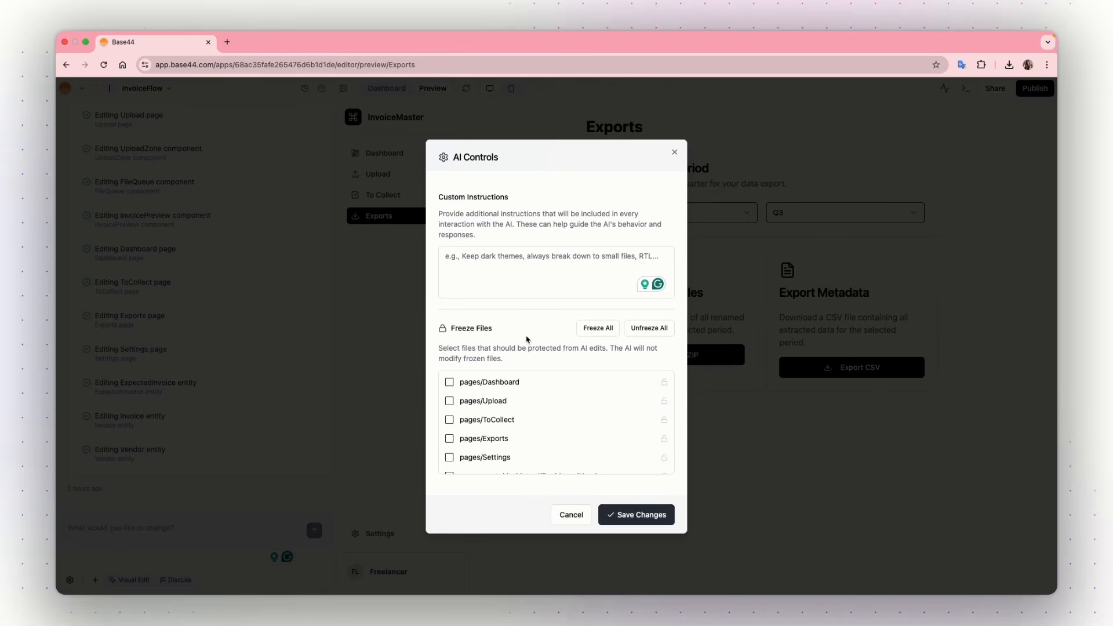
pyautogui.scroll(-2, 508, 417)
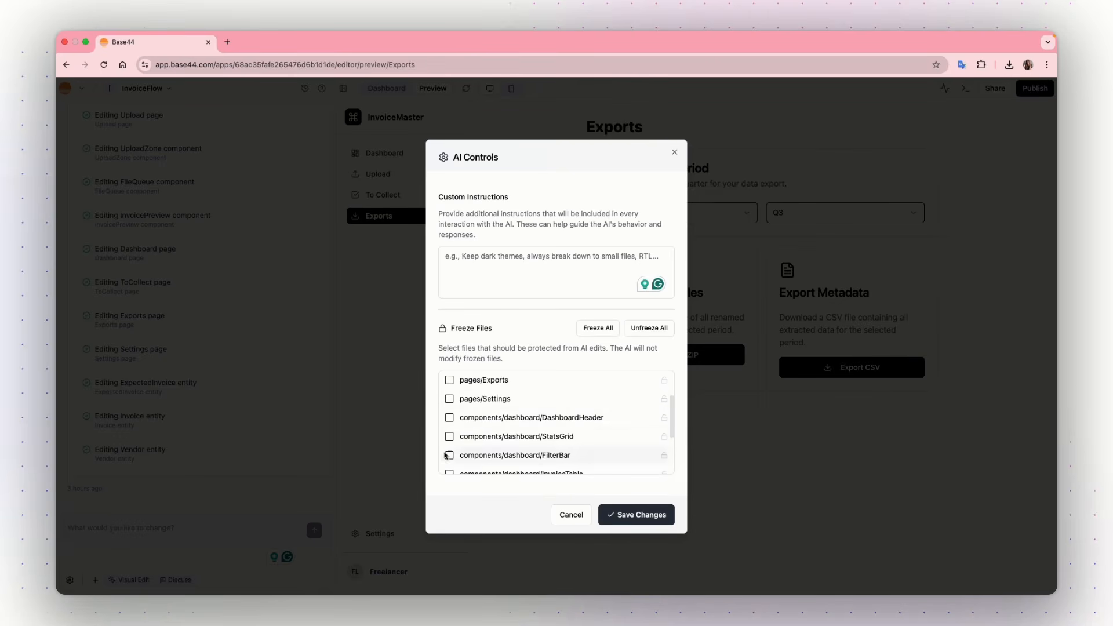
pyautogui.scroll(-1, 464, 448)
pyautogui.scroll(-1, 464, 448)
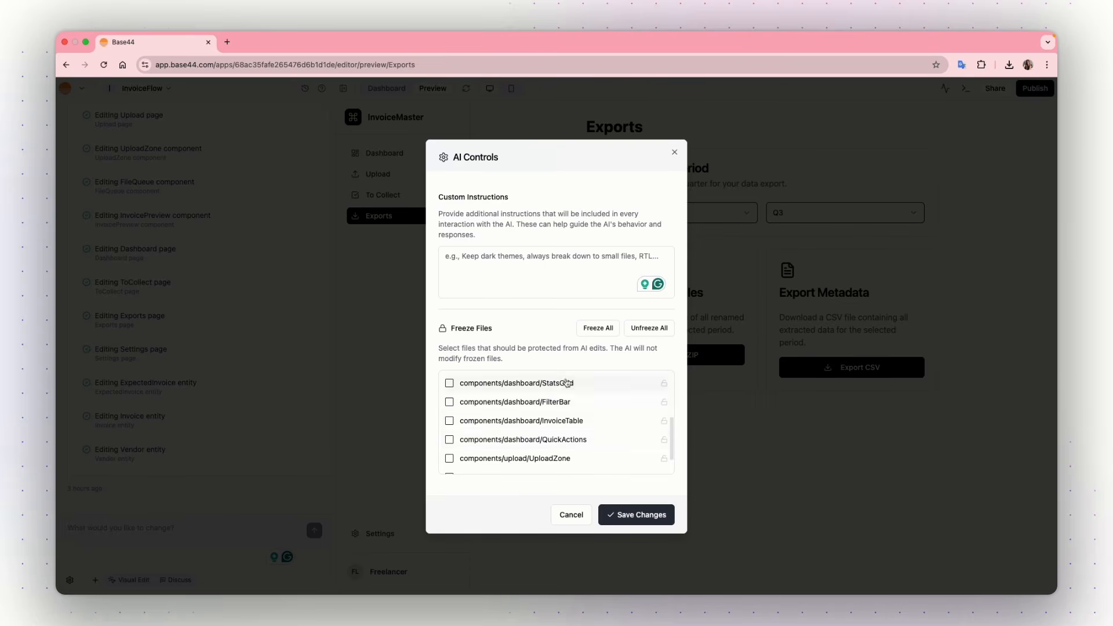
# Freeze all files against AI edits, unfreeze them all again and leave the AI Controls without saving.
pyautogui.click(603, 334)
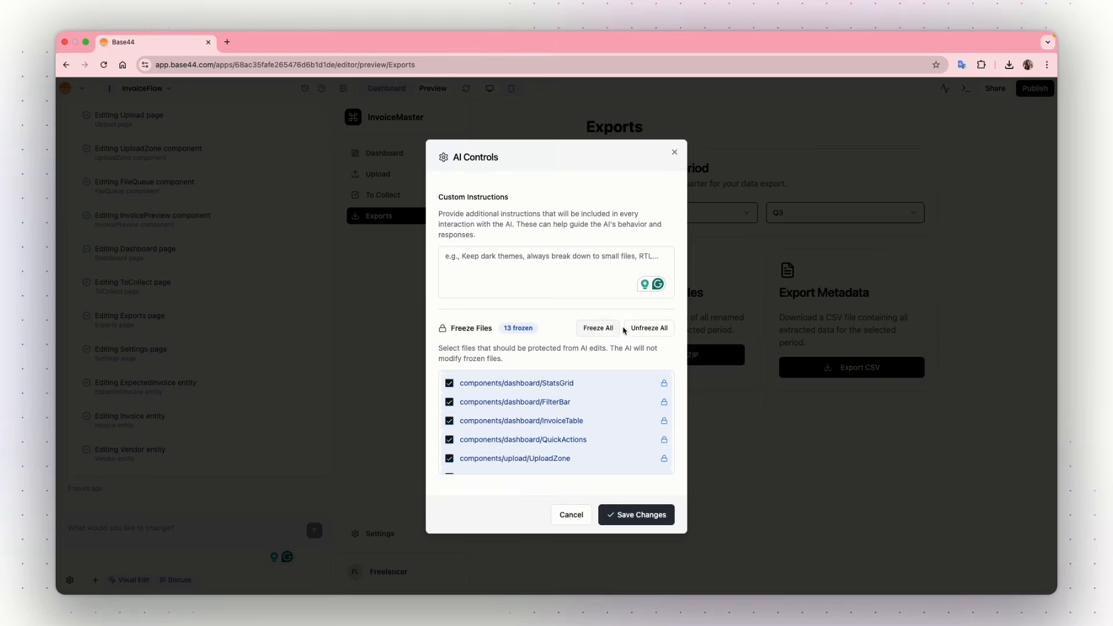
pyautogui.click(653, 329)
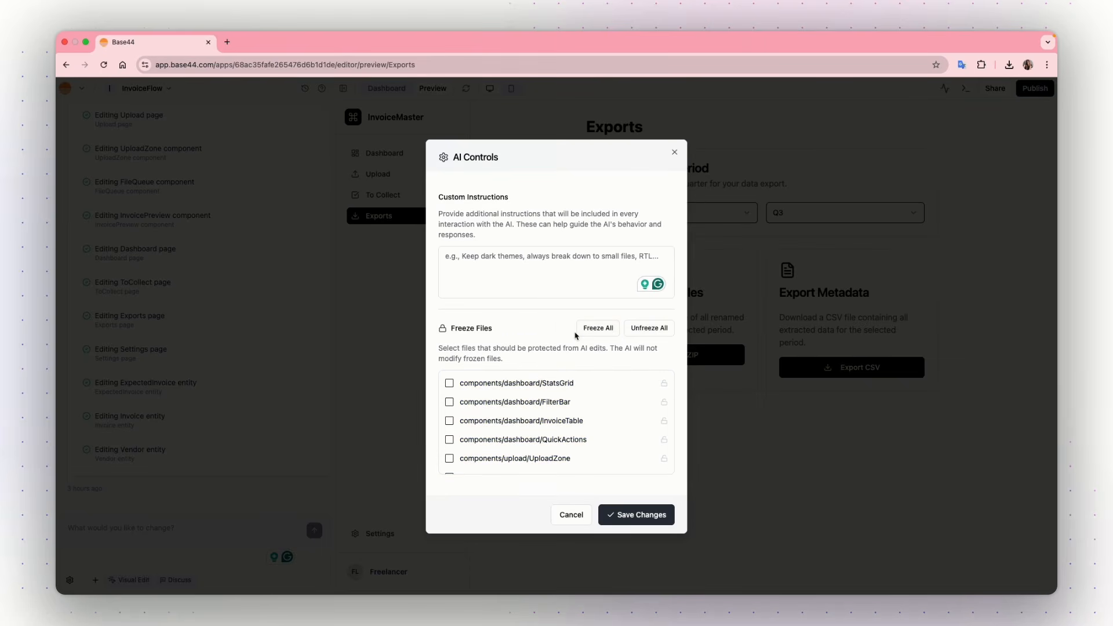
pyautogui.click(571, 514)
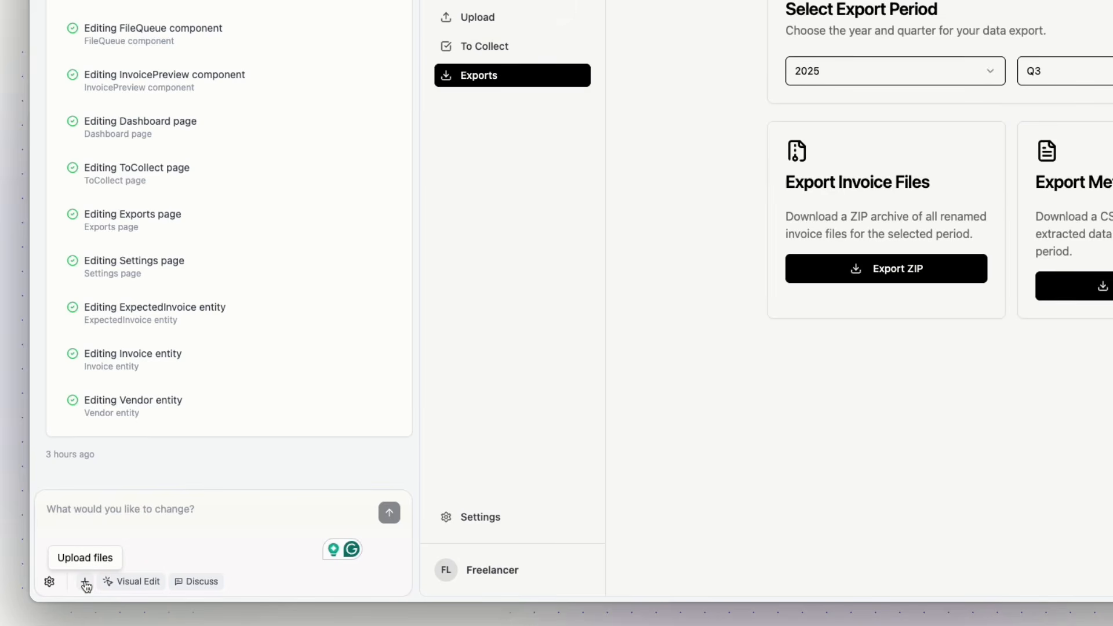
# Inspect the Export ZIP button's options with Visual Edit, close them without changes and switch the chat to Discuss mode.
pyautogui.click(113, 510)
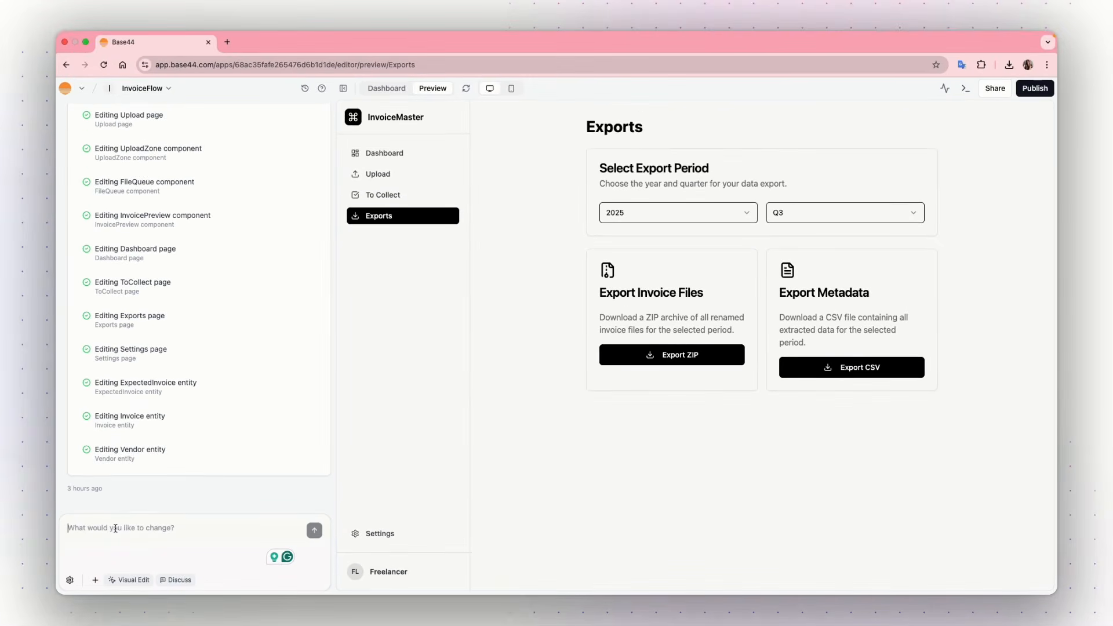
pyautogui.click(135, 581)
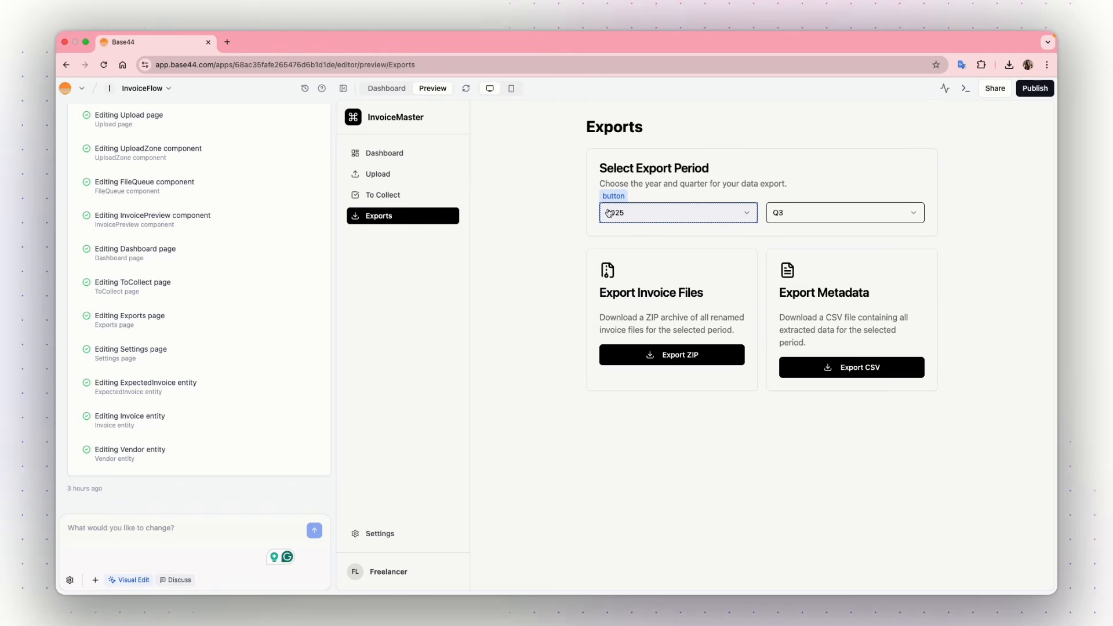
pyautogui.click(642, 359)
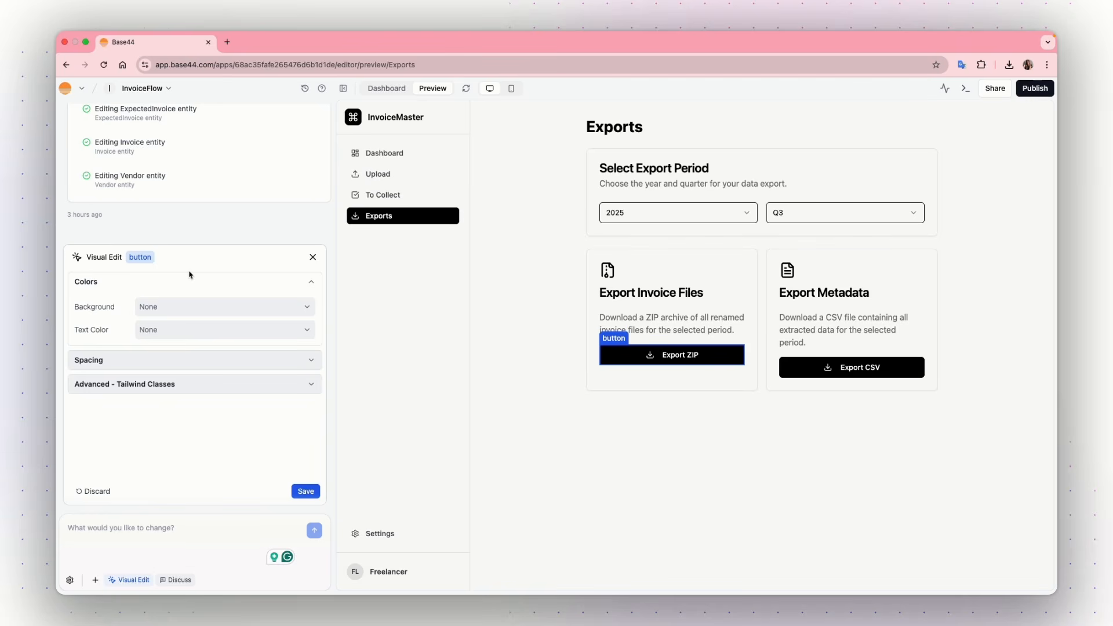
pyautogui.click(312, 257)
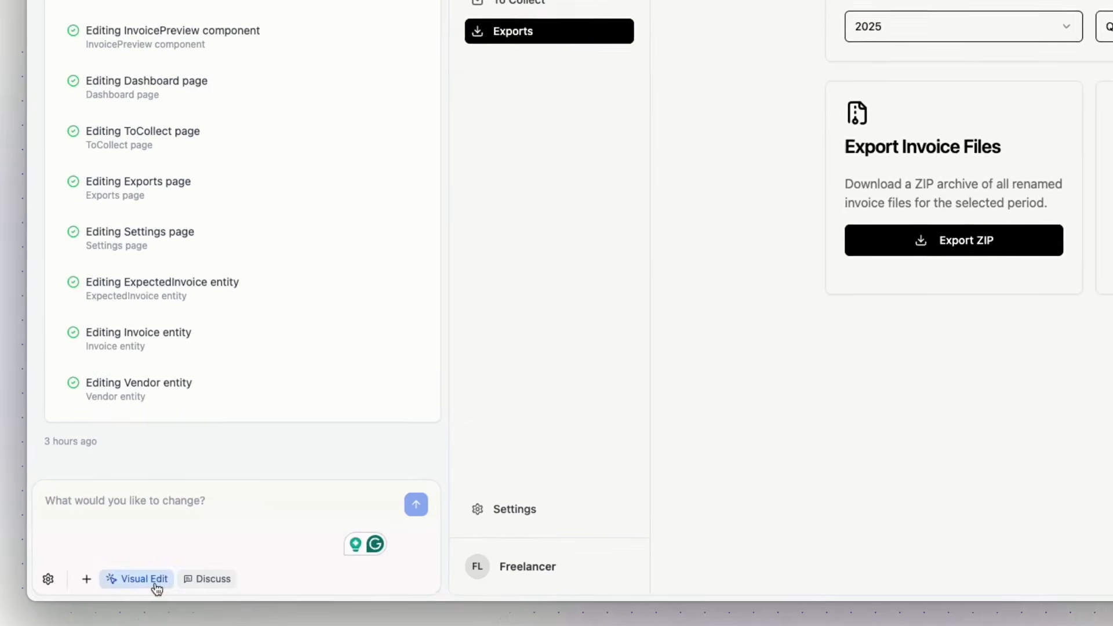
pyautogui.click(207, 581)
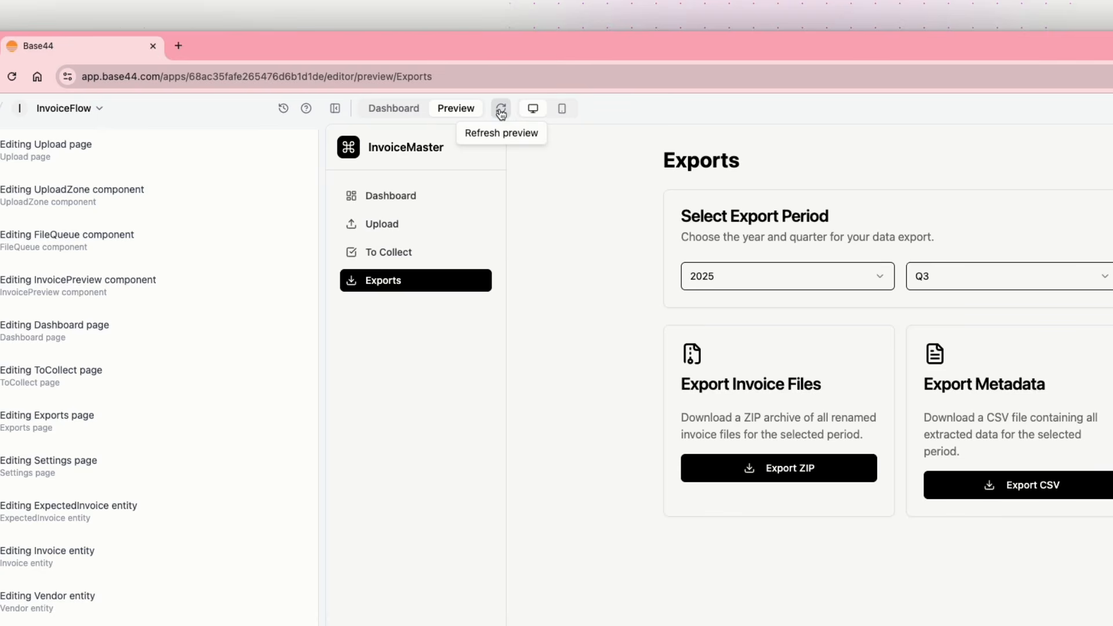
# Check the whole Exports page in the mobile preview and return to the desktop preview.
pyautogui.click(562, 110)
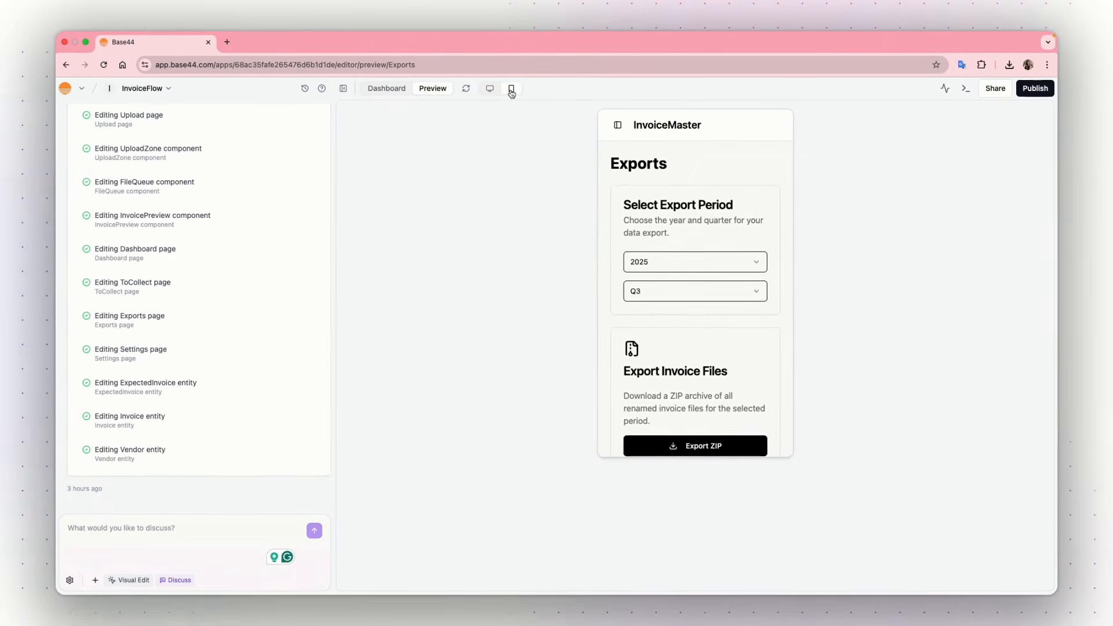
pyautogui.scroll(-3, 708, 260)
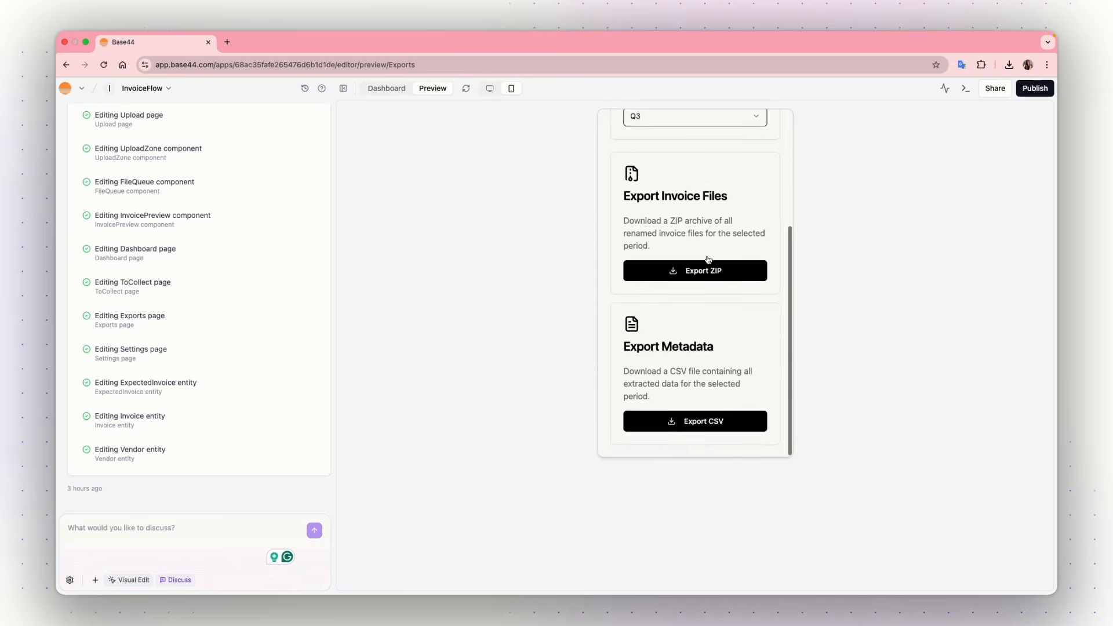
pyautogui.scroll(3, 708, 260)
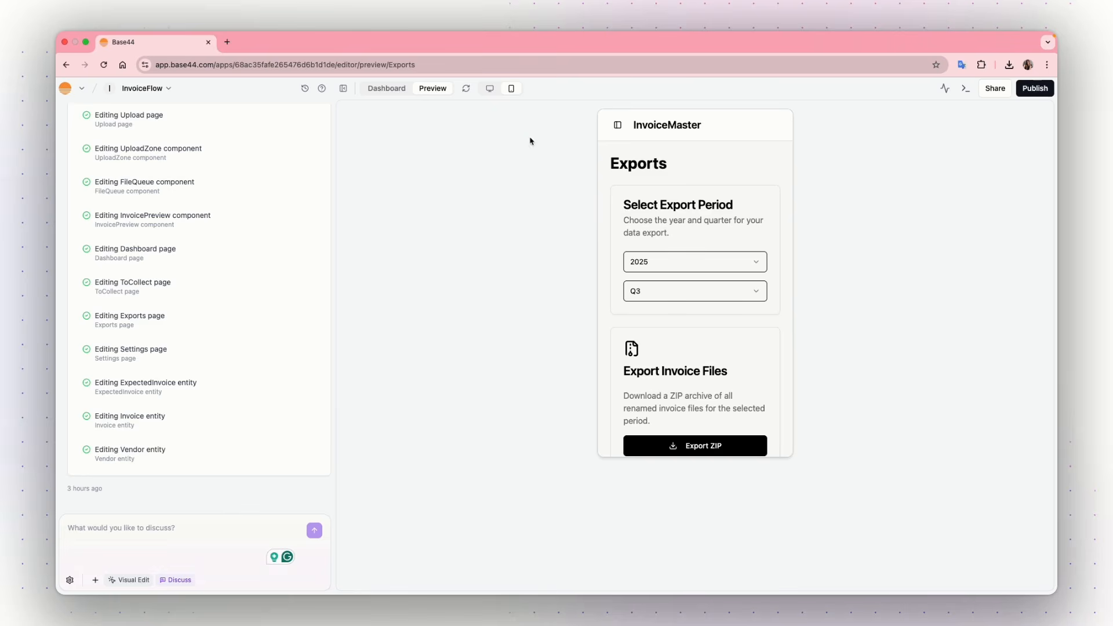
pyautogui.click(490, 88)
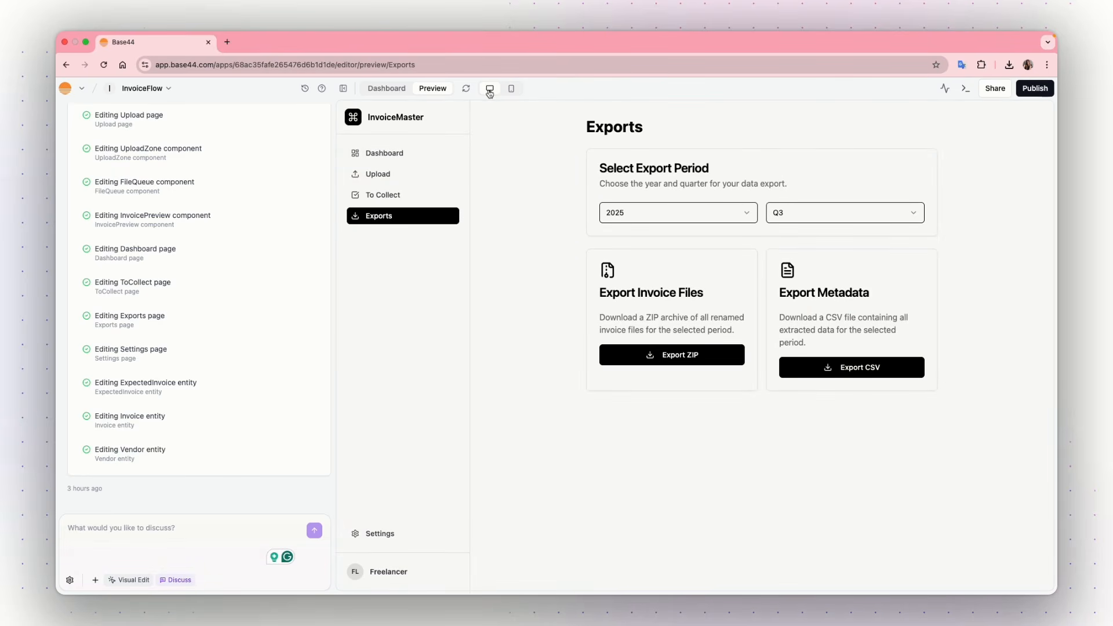
# Review the app visibility choices in the InvoiceFlow dashboard overview, keeping Public, and view the app's user list.
pyautogui.click(384, 90)
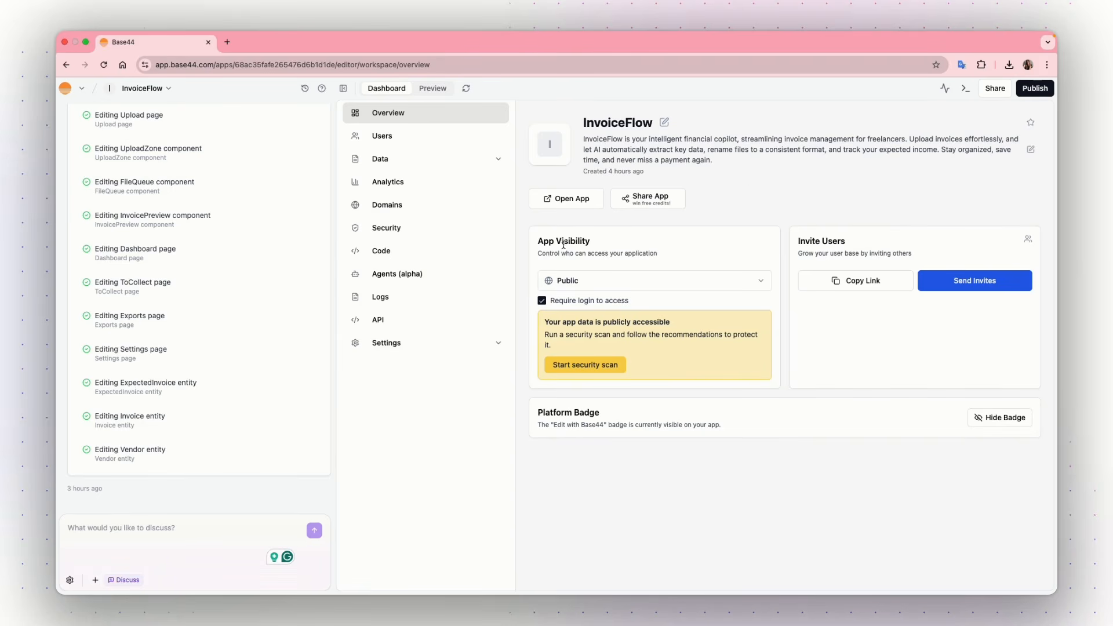
pyautogui.click(615, 286)
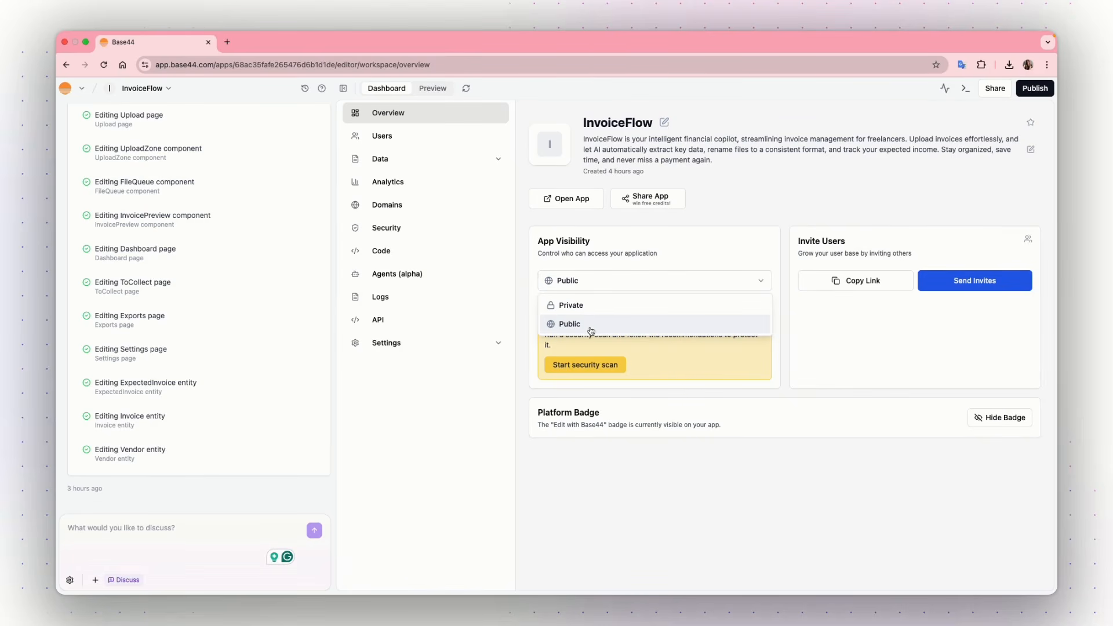
pyautogui.click(616, 288)
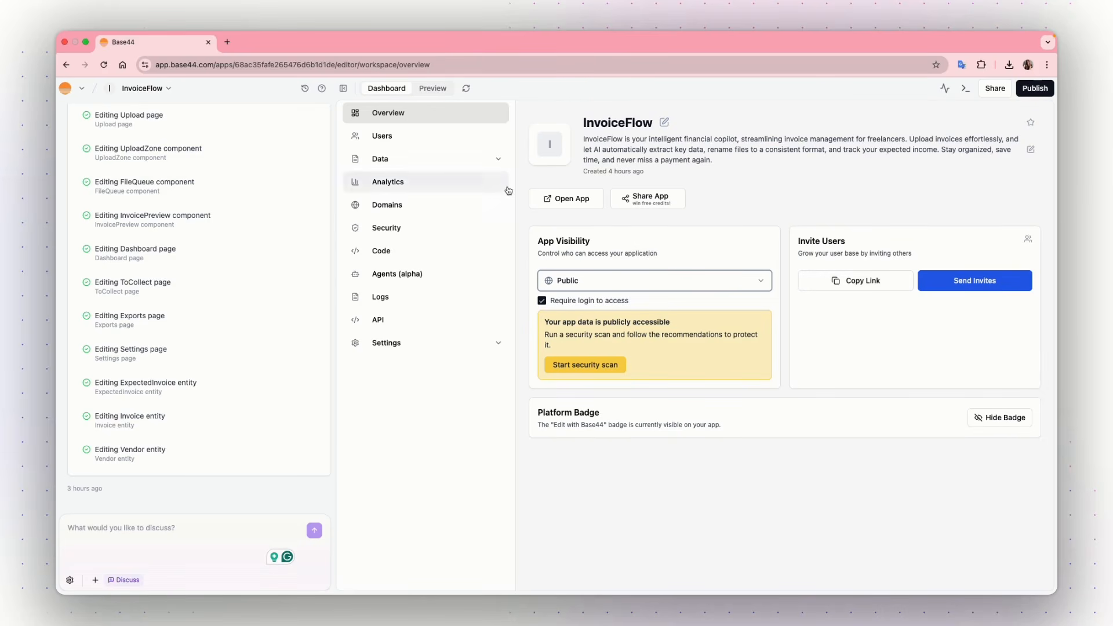
pyautogui.click(406, 138)
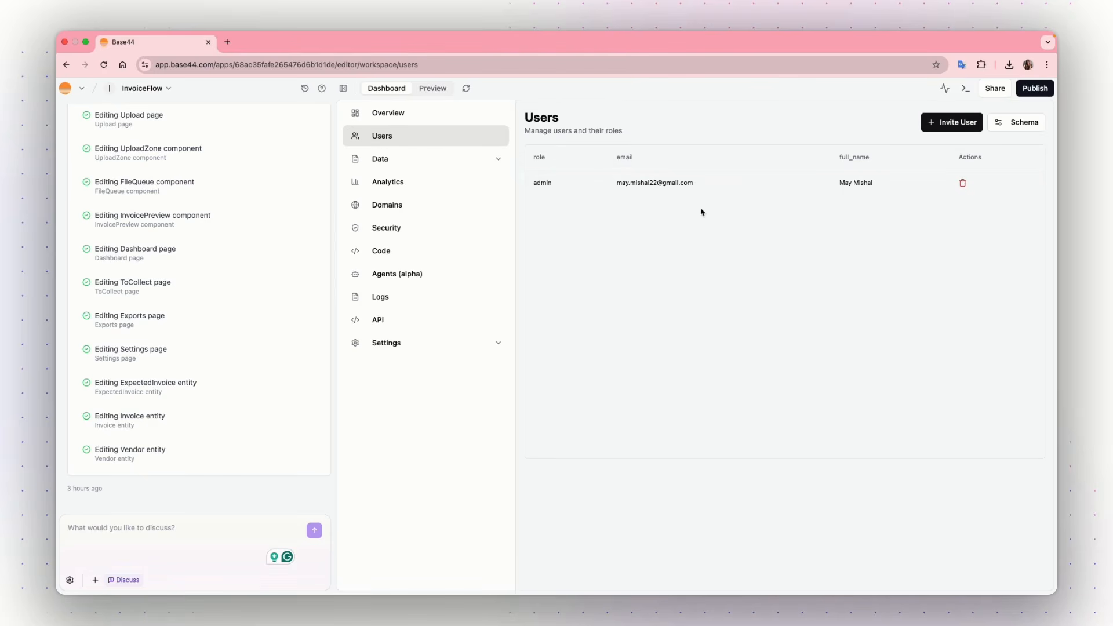
# Open the app's stored Invoice data and look through all columns of the table.
pyautogui.click(419, 164)
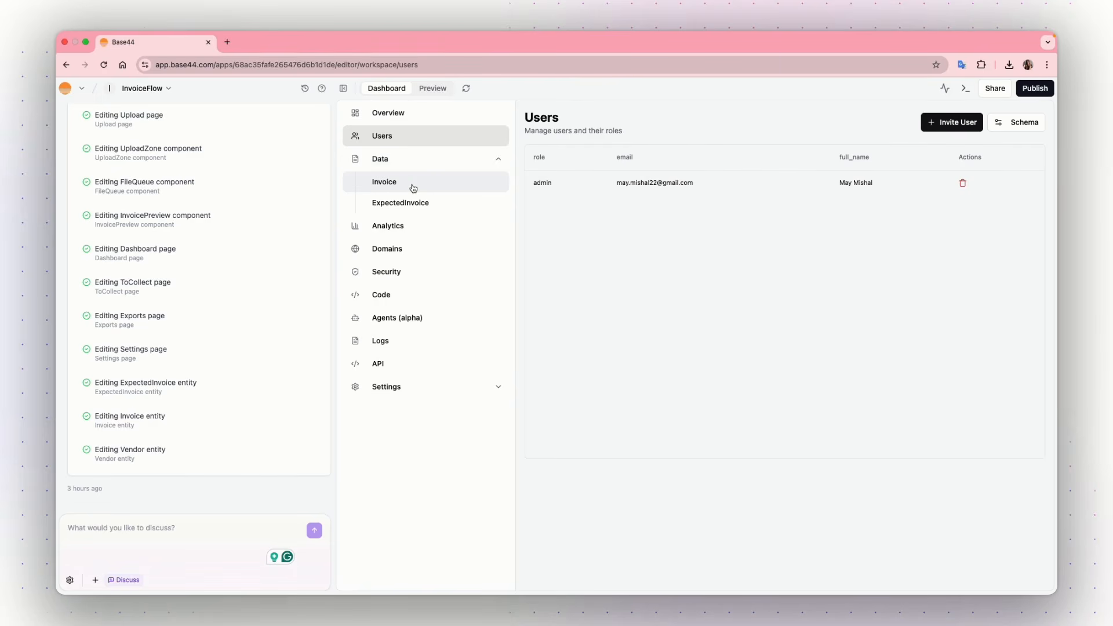
pyautogui.click(413, 189)
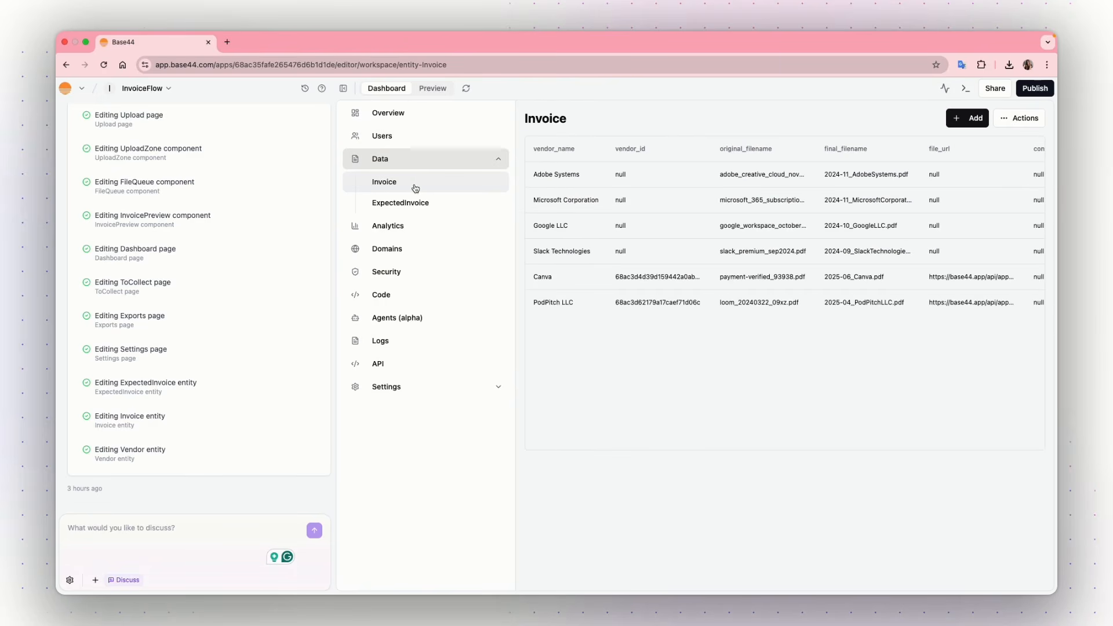
pyautogui.hscroll(3, 753, 246)
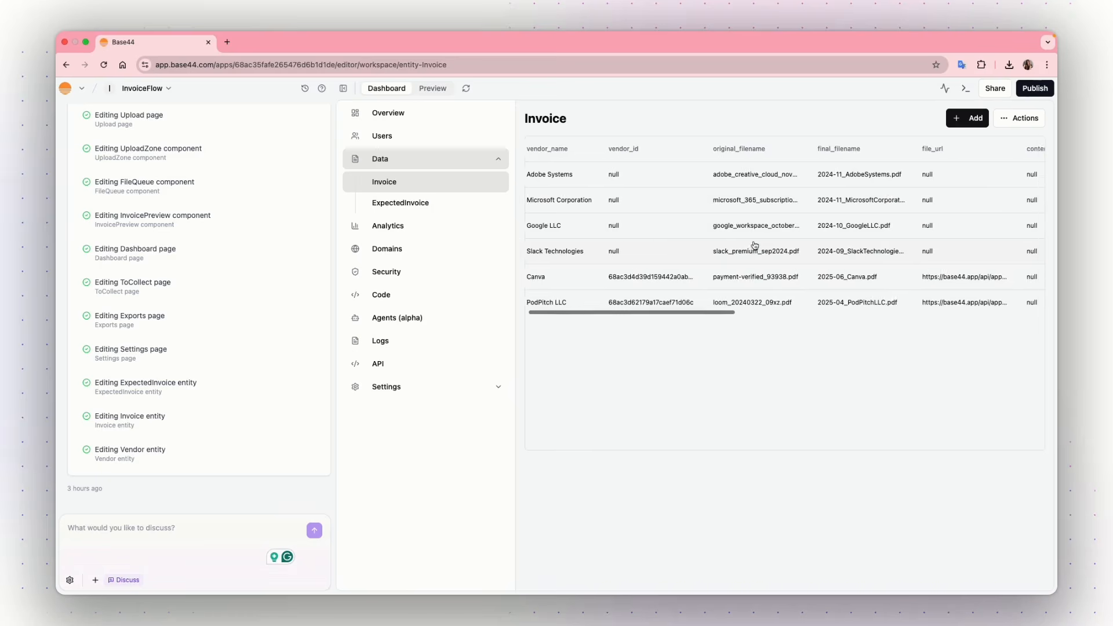
pyautogui.hscroll(3, 754, 245)
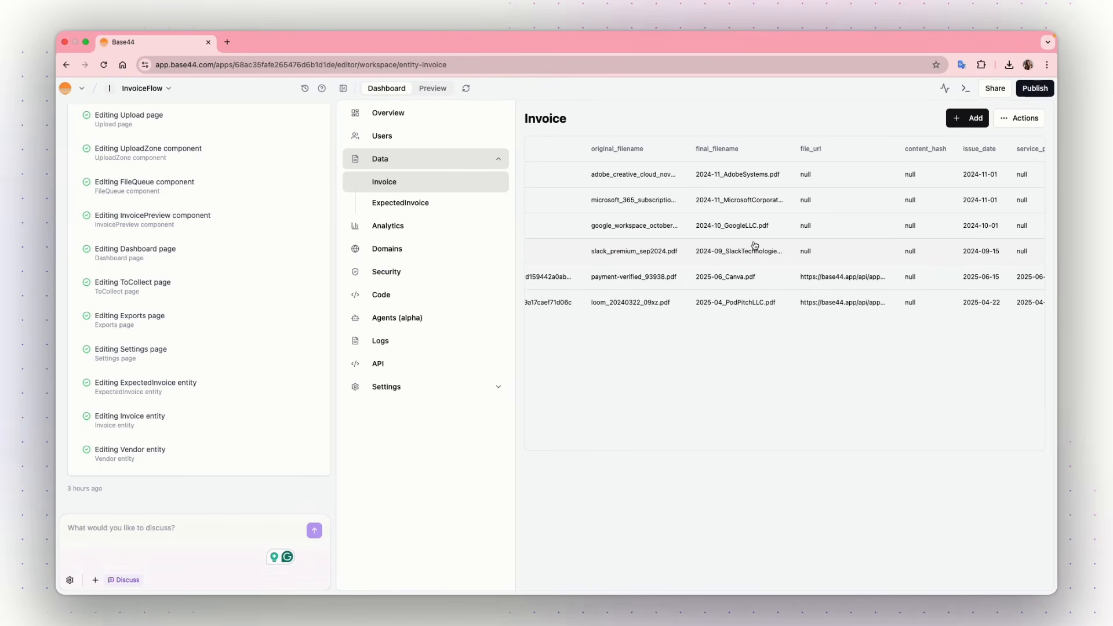
pyautogui.hscroll(-5, 753, 245)
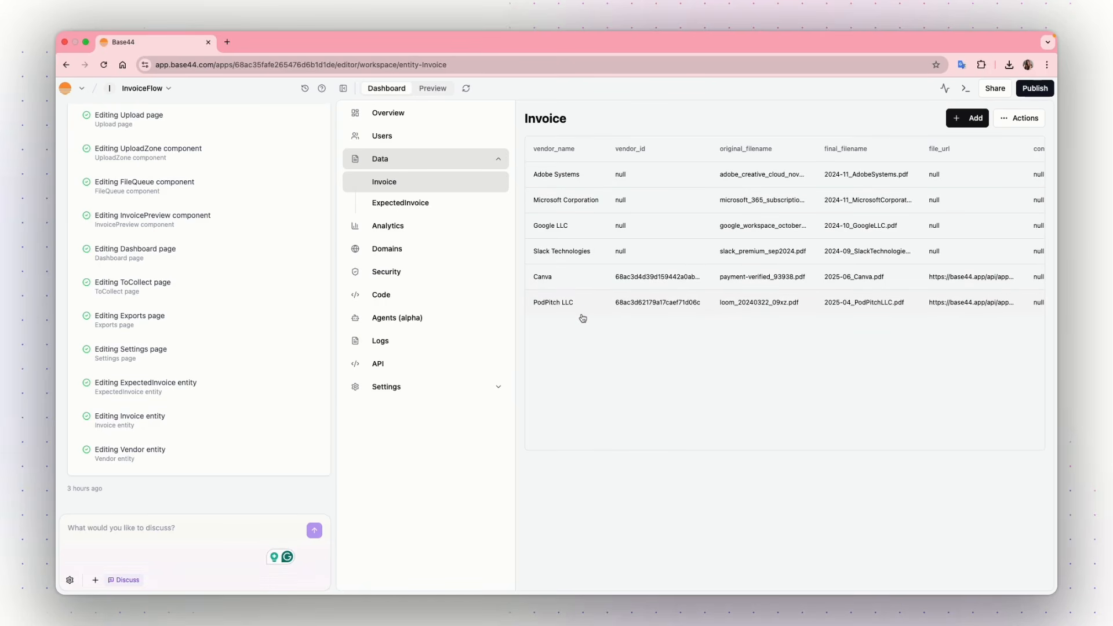
# Look through the fields of the form for adding an invoice record and close it without submitting.
pyautogui.click(965, 126)
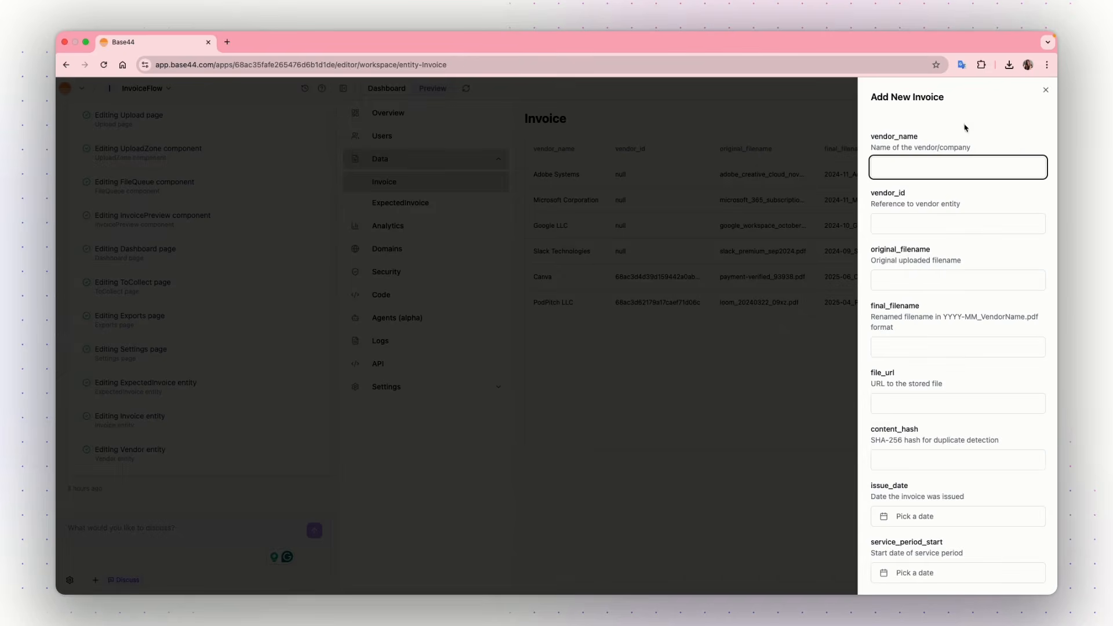
pyautogui.scroll(-10, 910, 429)
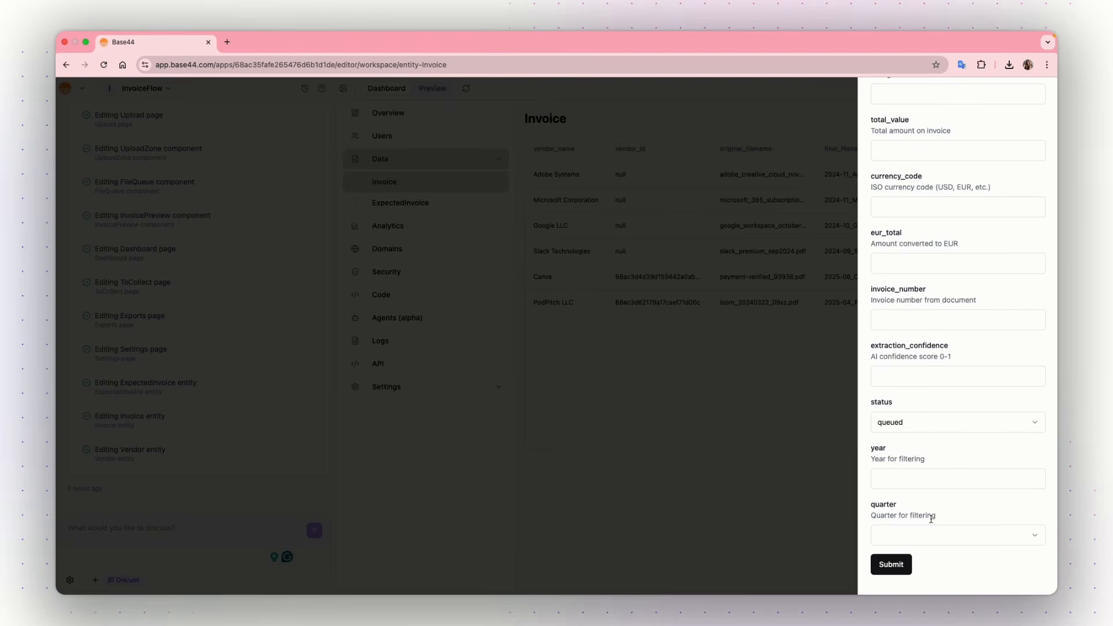
pyautogui.scroll(20, 939, 473)
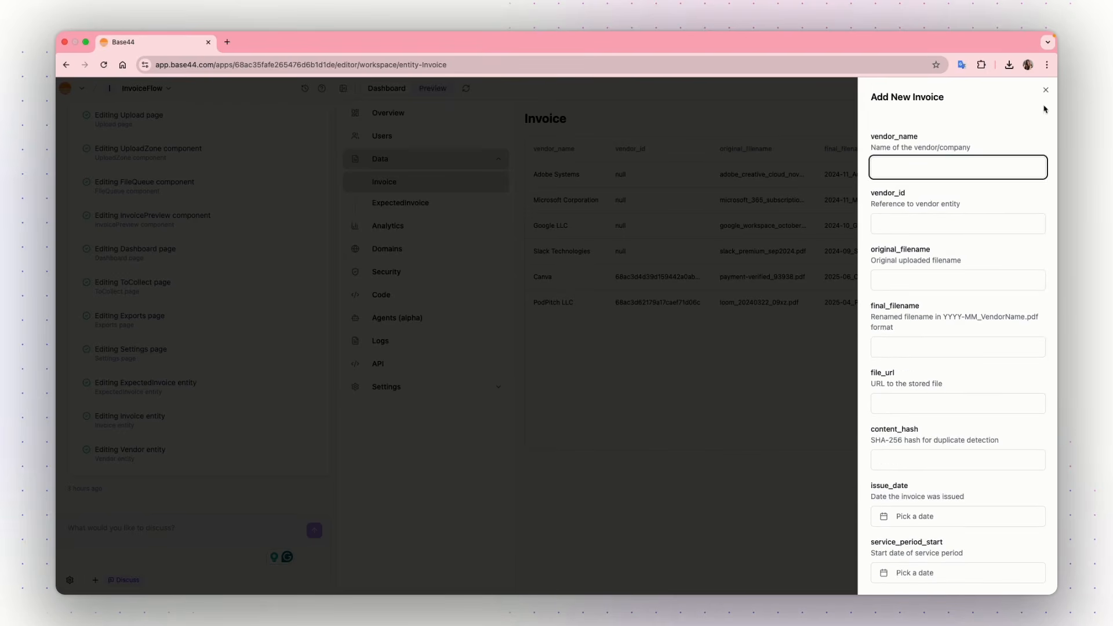
pyautogui.click(1045, 90)
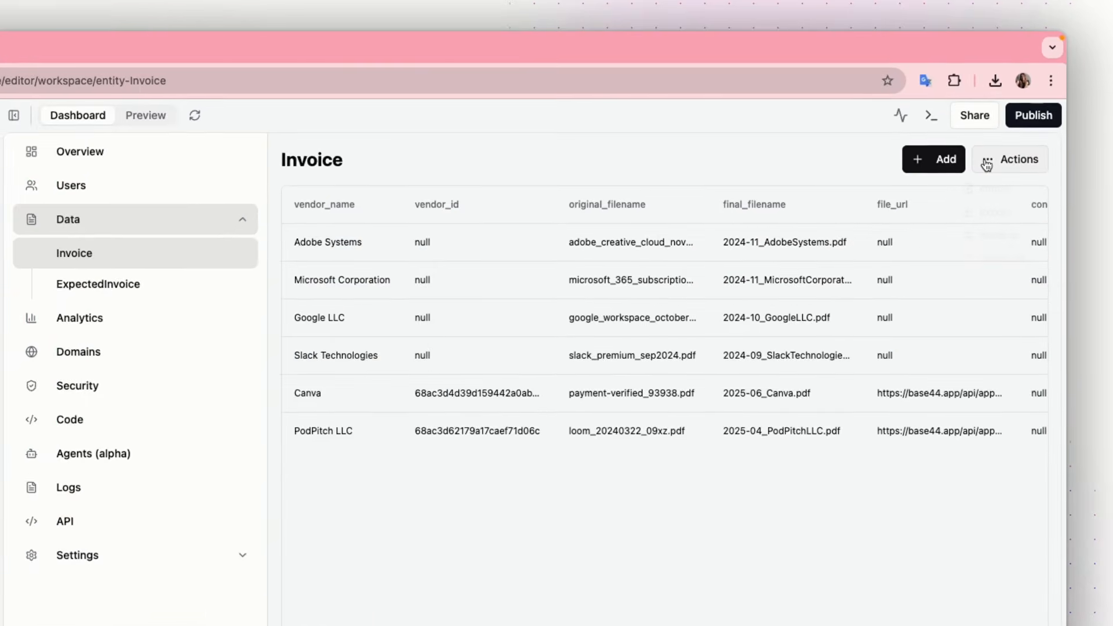
# Open the Invoice table's schema, read through its field definitions down to the status and year fields, and close it.
pyautogui.click(985, 164)
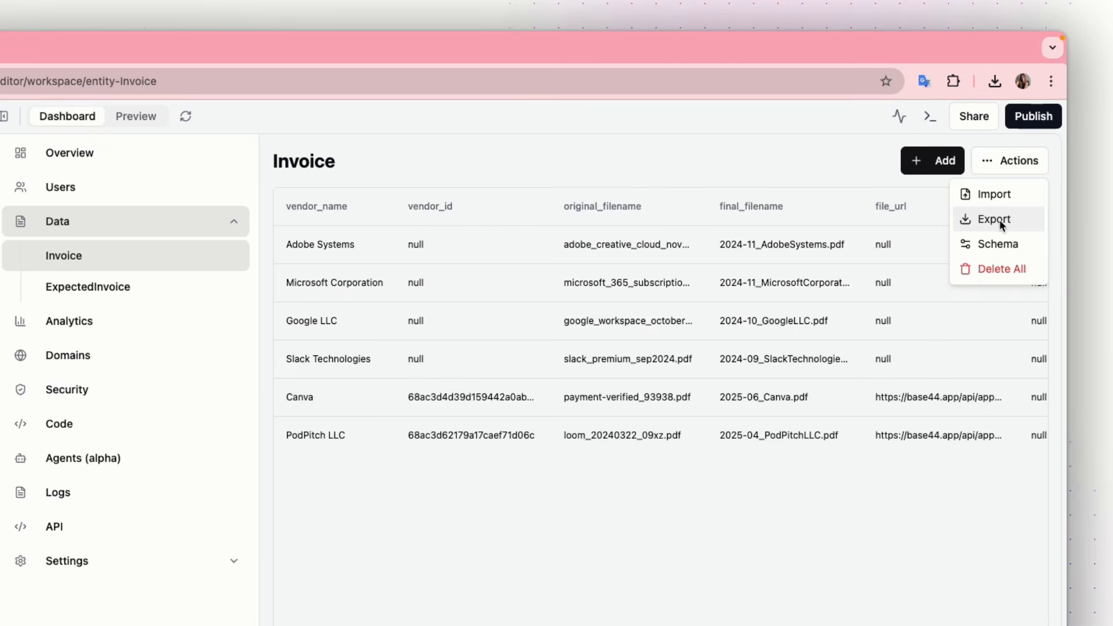
pyautogui.click(1000, 244)
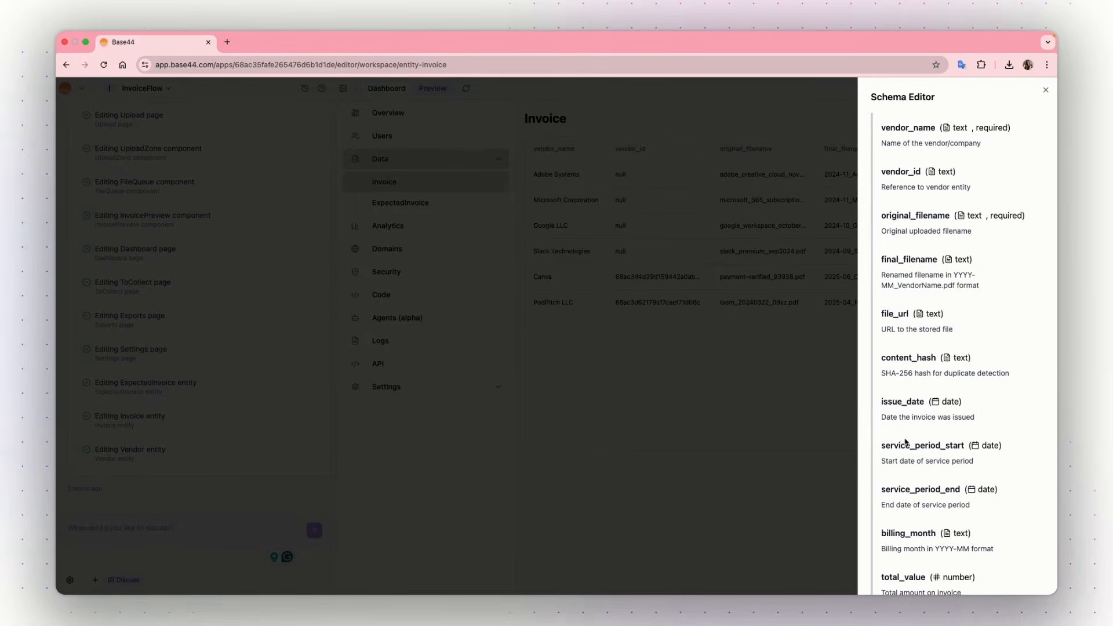
pyautogui.scroll(-2, 934, 442)
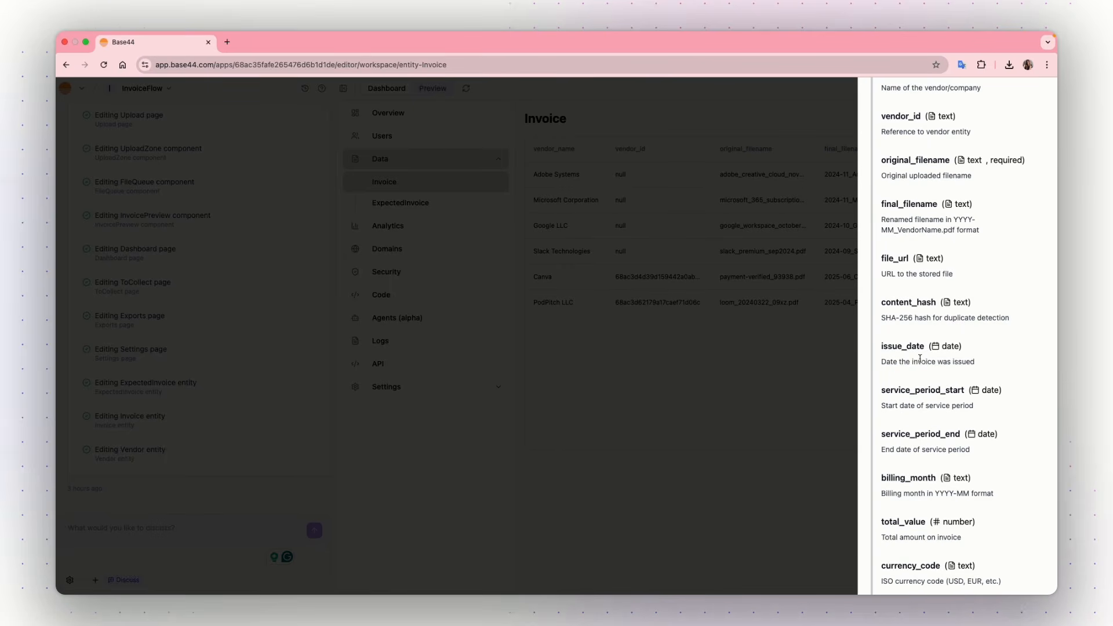
pyautogui.scroll(-2, 938, 358)
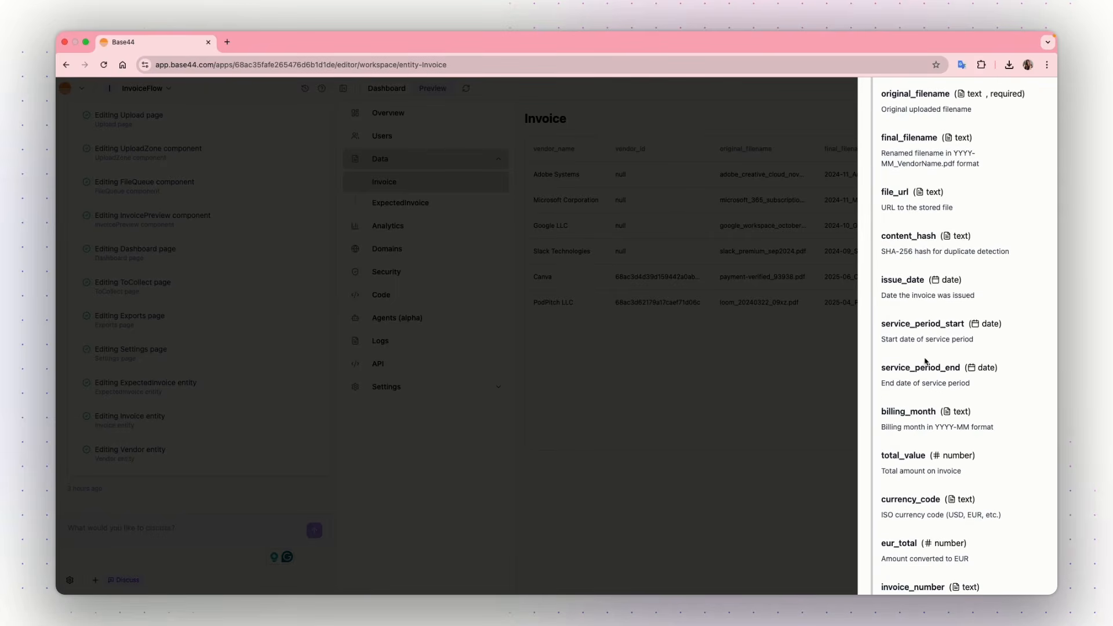
pyautogui.scroll(-2, 917, 464)
pyautogui.scroll(-2, 915, 464)
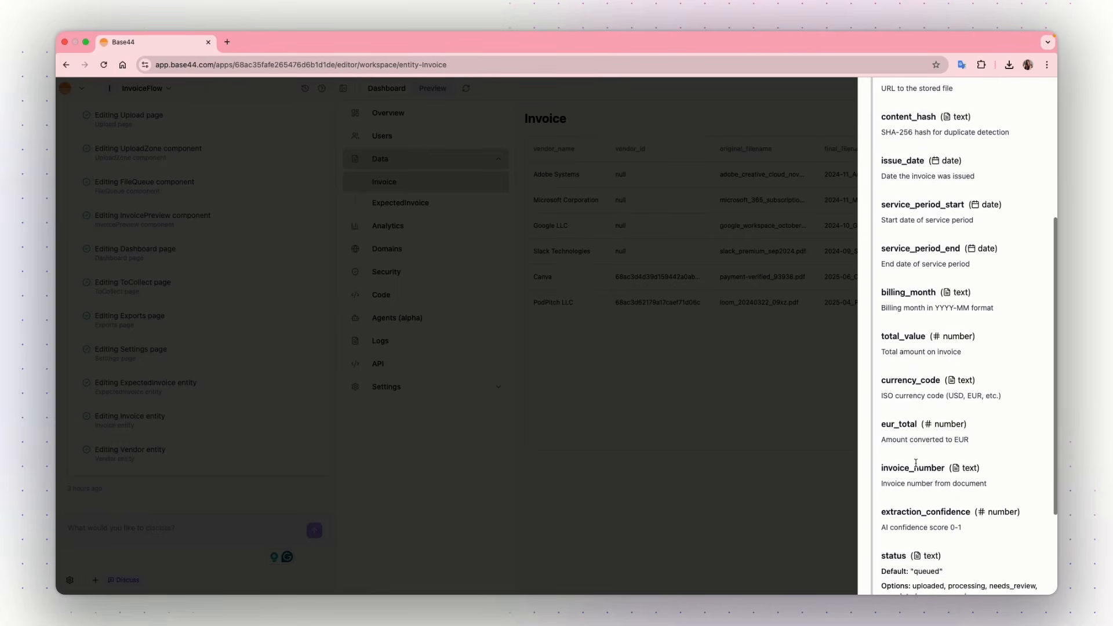
pyautogui.scroll(-2, 916, 463)
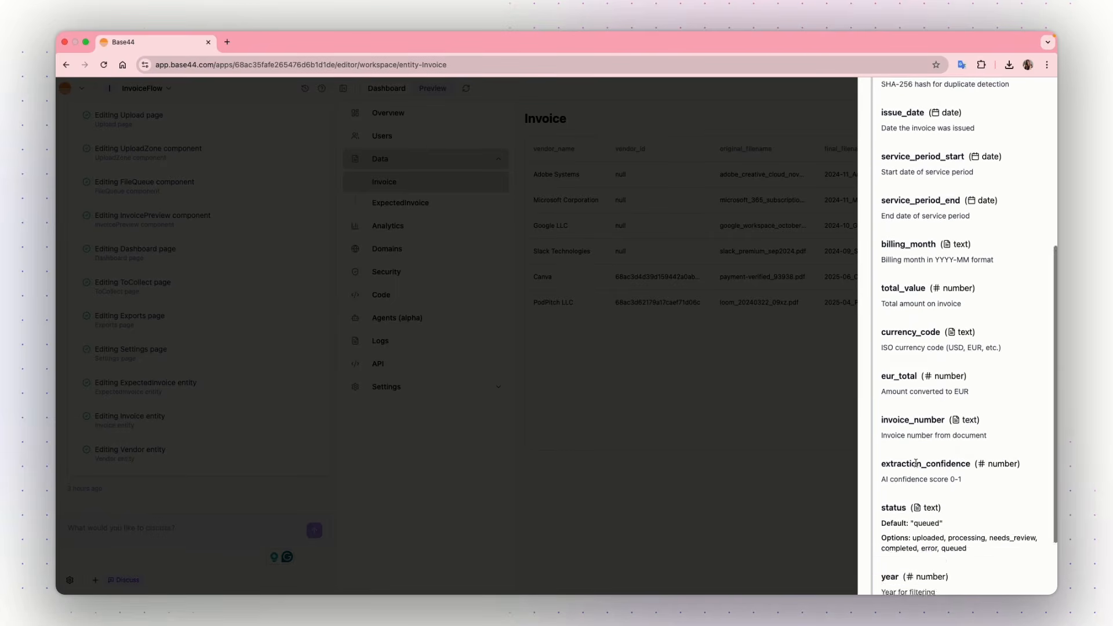
pyautogui.click(826, 431)
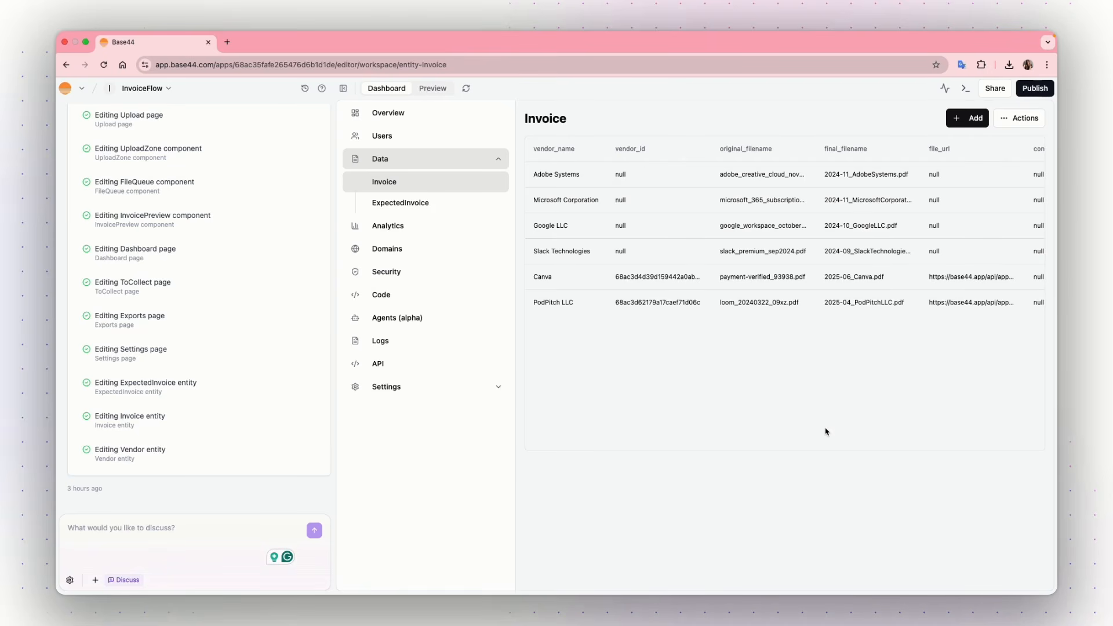
# Look through the app's usage analytics, custom domain and security pages in the dashboard.
pyautogui.click(392, 227)
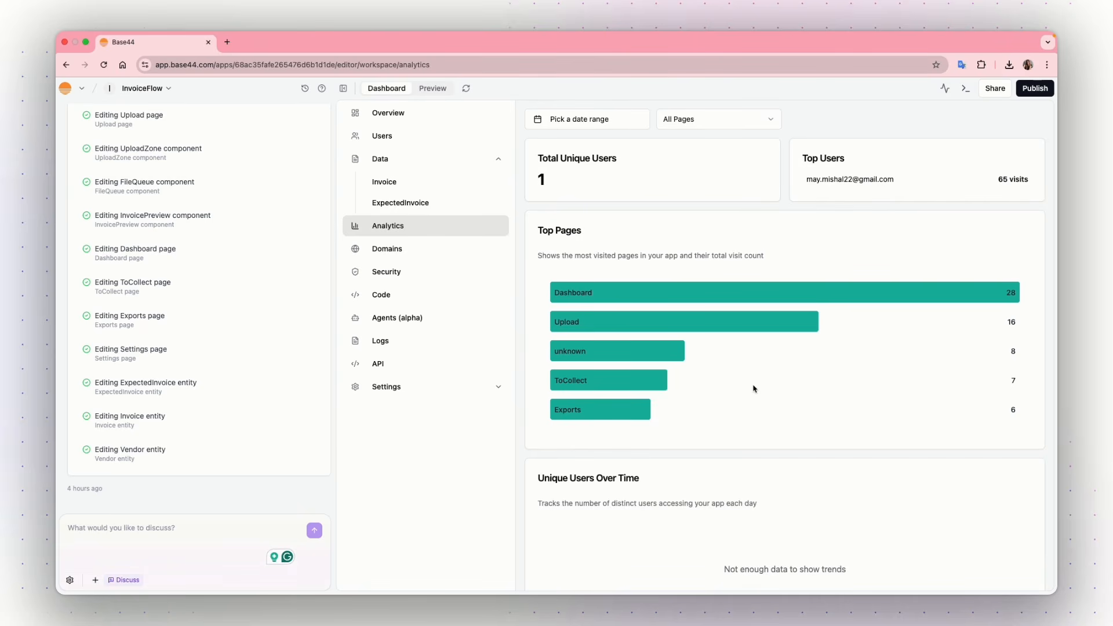
pyautogui.scroll(-5, 753, 388)
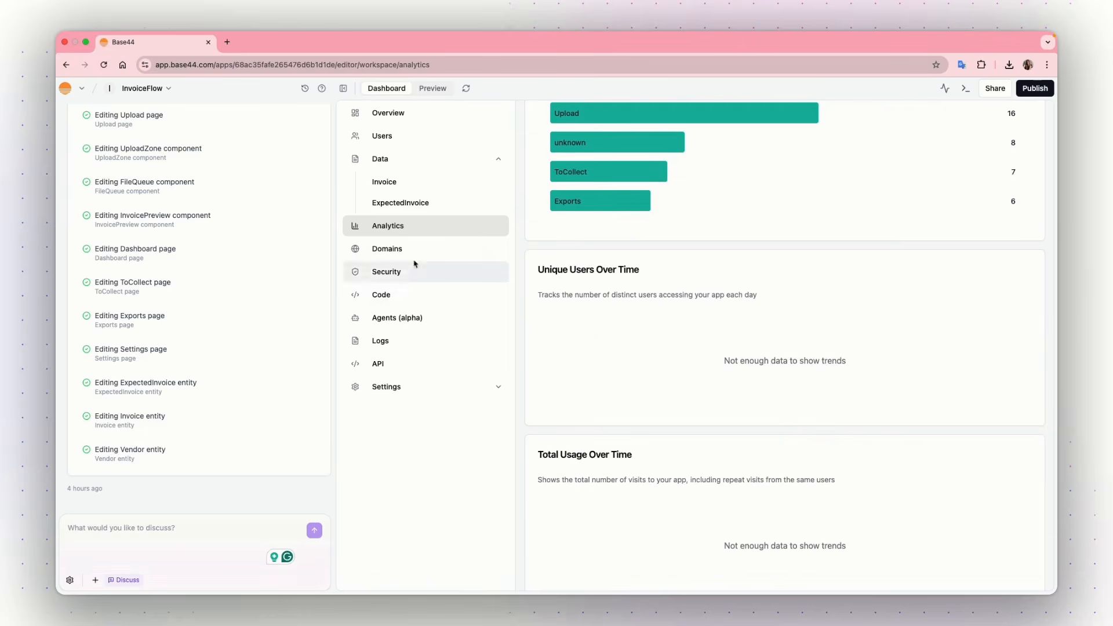
pyautogui.click(396, 255)
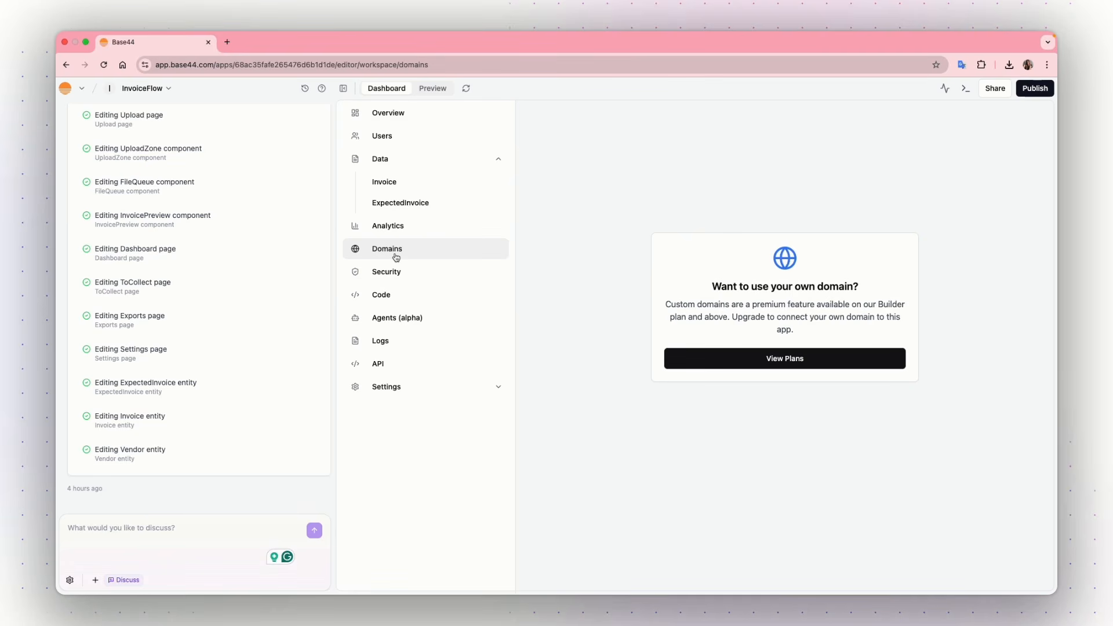
pyautogui.click(394, 272)
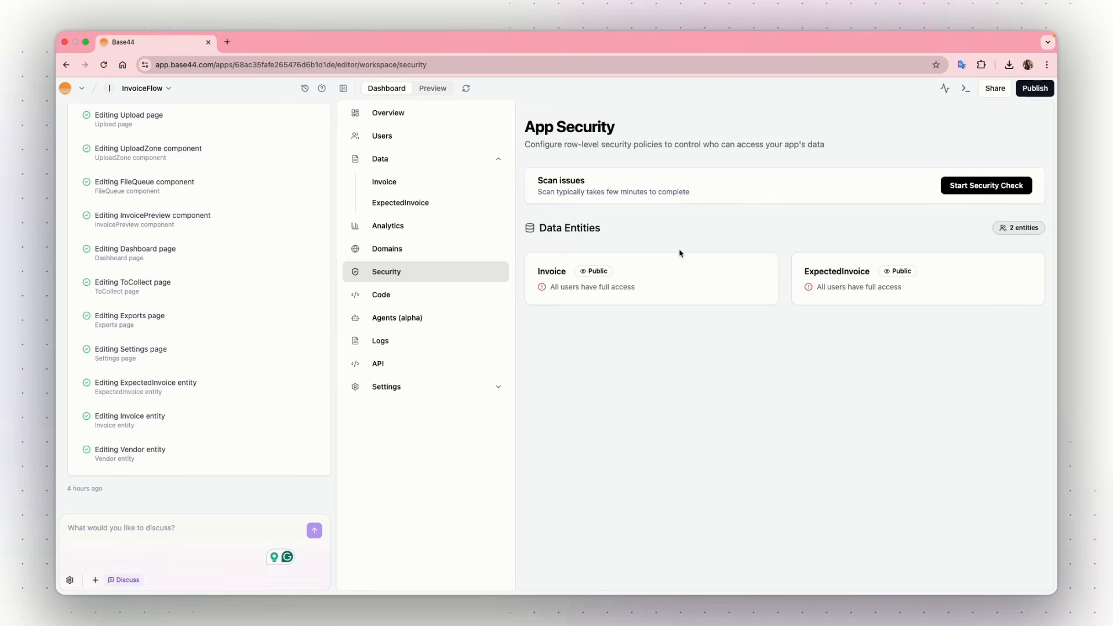
# Read the source code of the app's Dashboard page through to its end and return to the app overview.
pyautogui.click(408, 295)
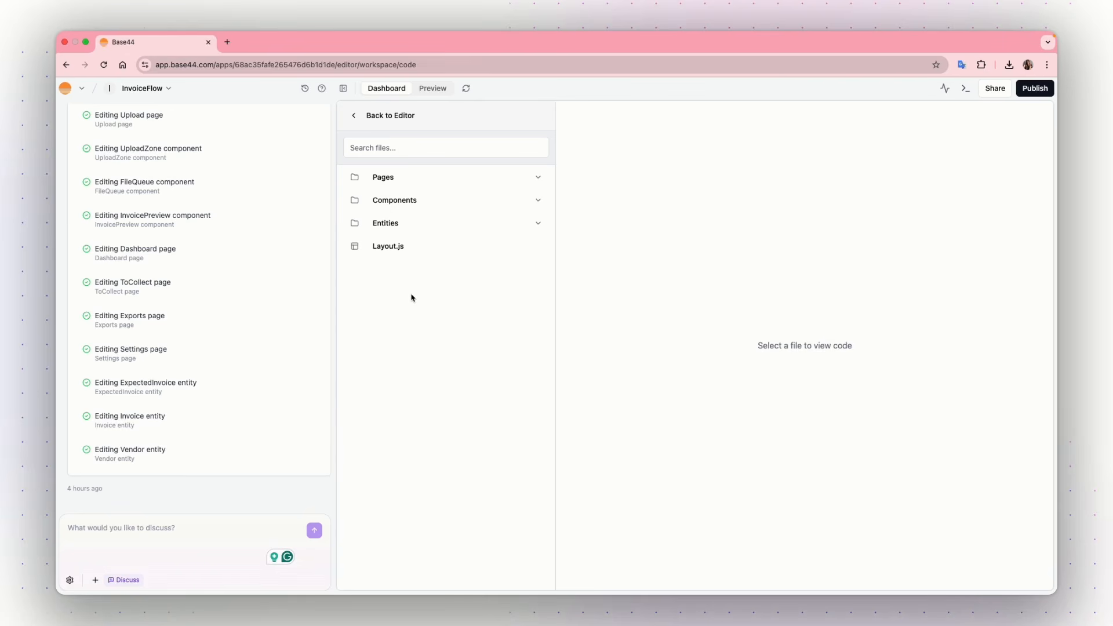
pyautogui.click(400, 183)
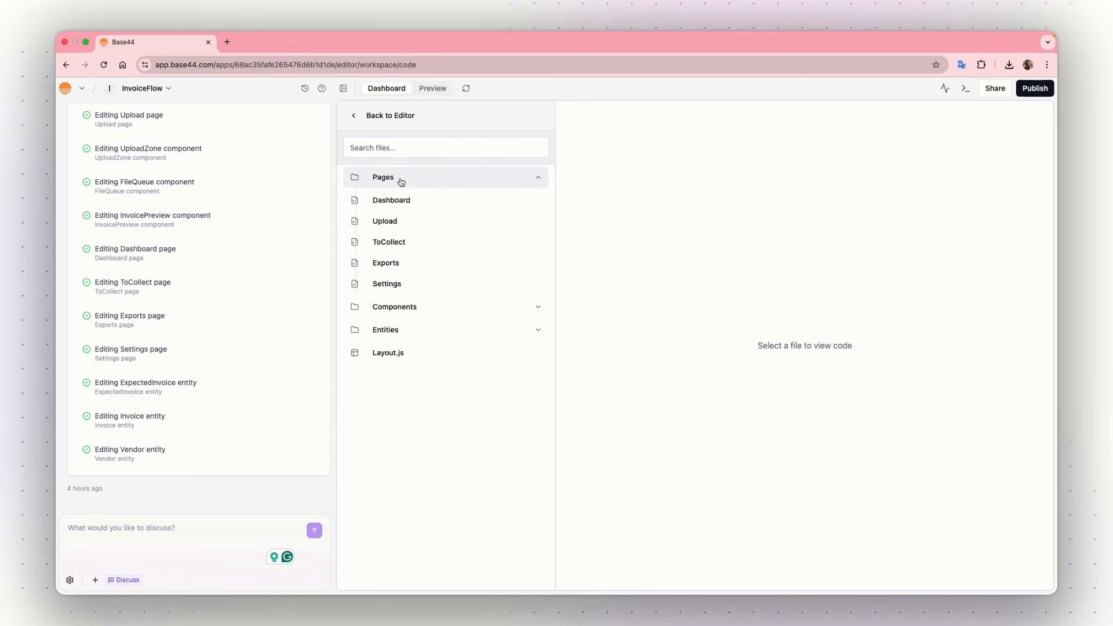
pyautogui.click(385, 208)
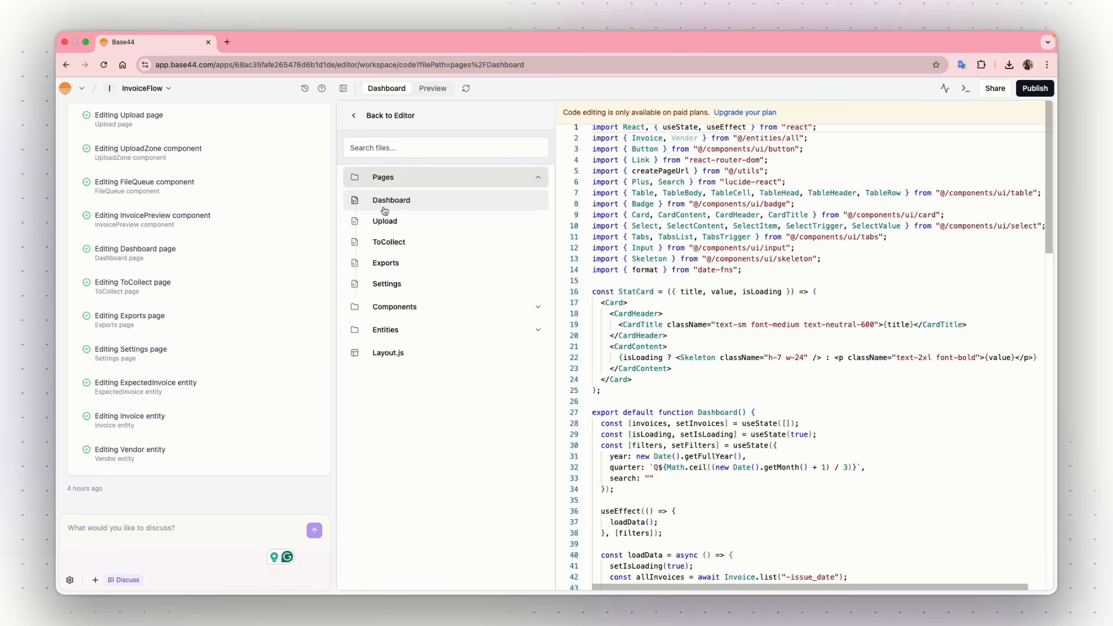
pyautogui.scroll(-3, 695, 338)
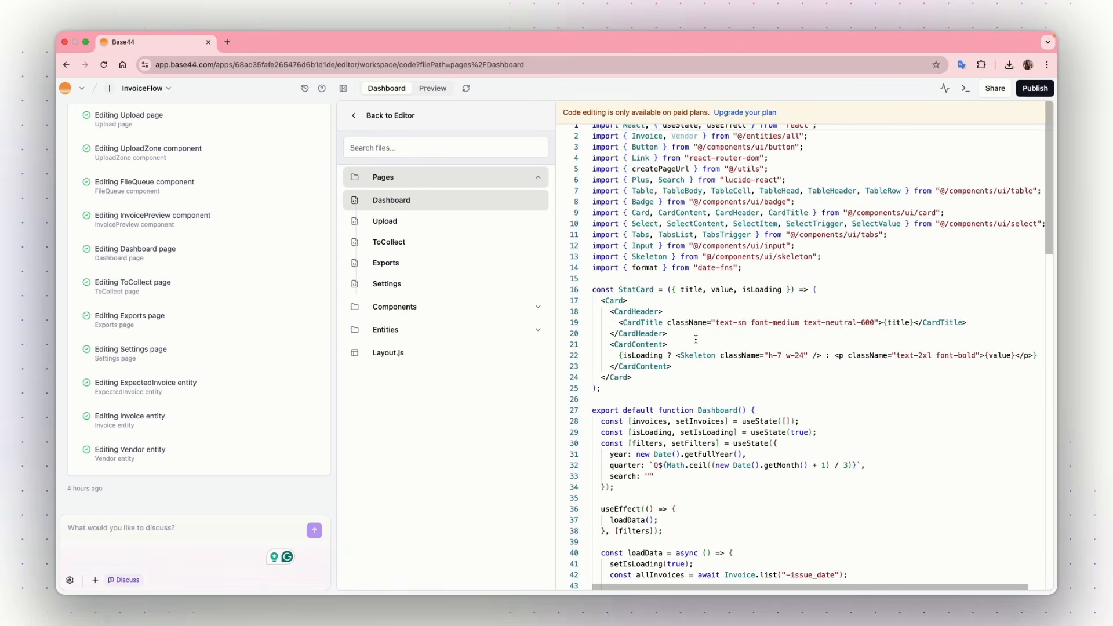
pyautogui.scroll(-15, 696, 338)
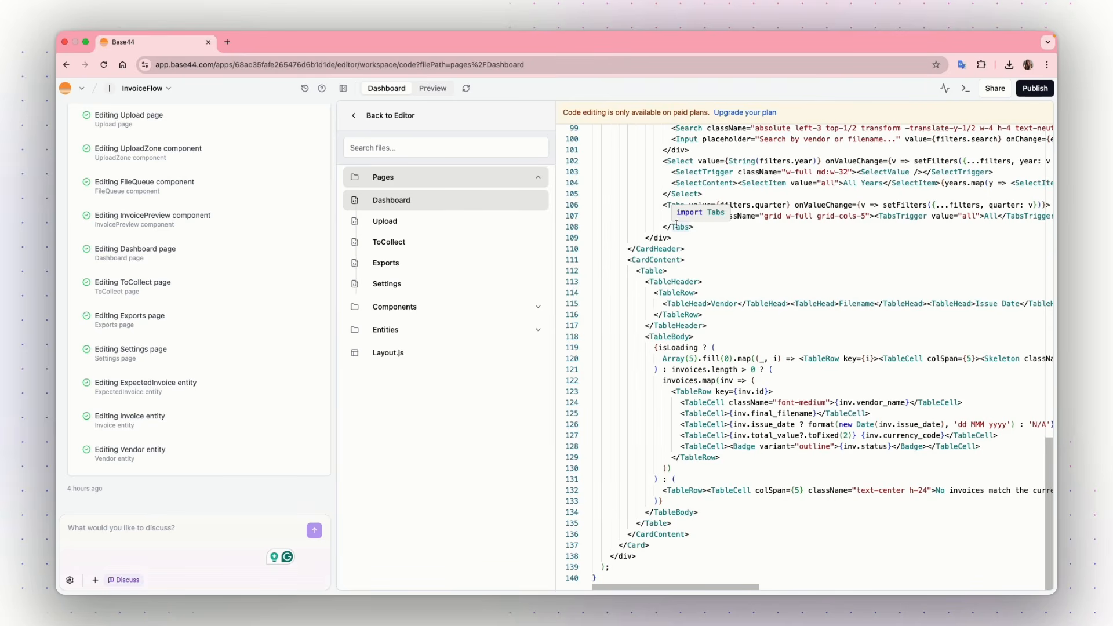
pyautogui.click(354, 116)
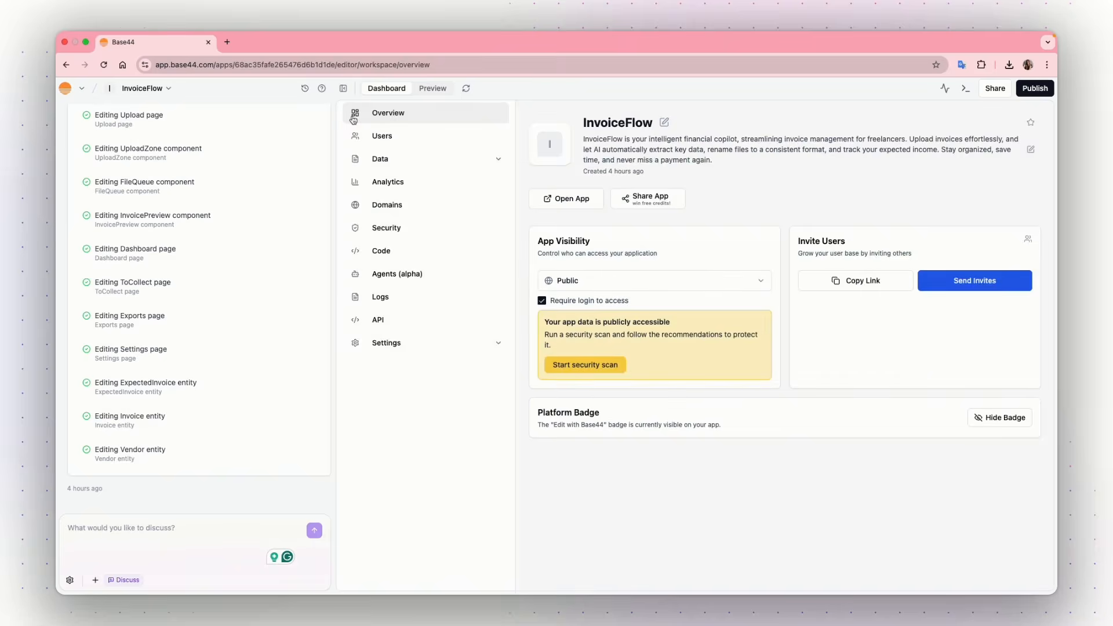
# View the AI agents page and the app's activity logs.
pyautogui.click(402, 280)
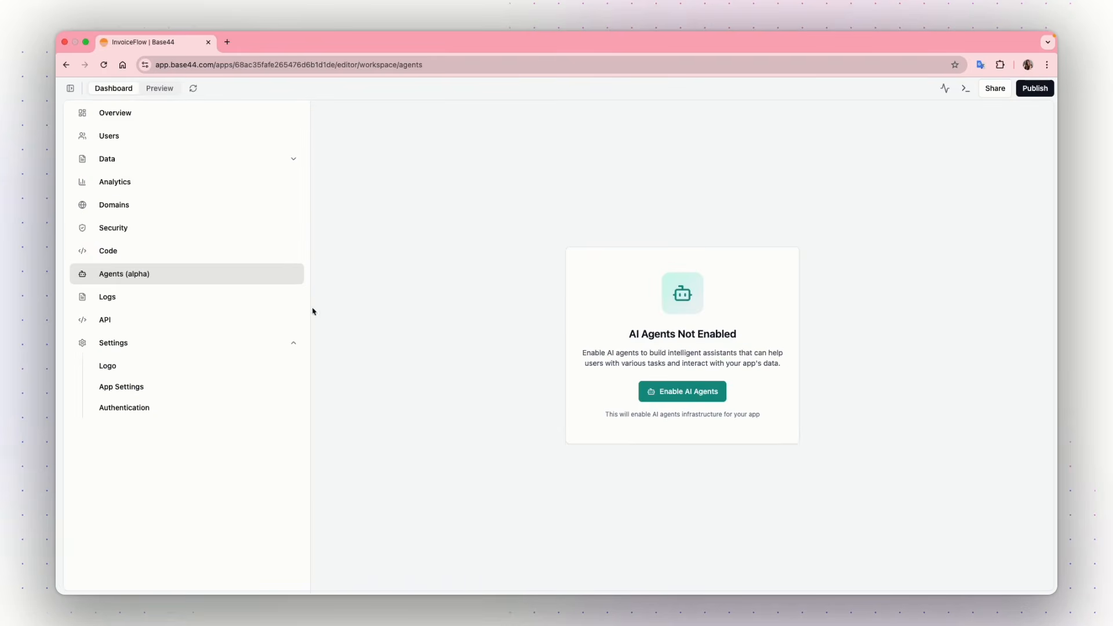
pyautogui.click(115, 298)
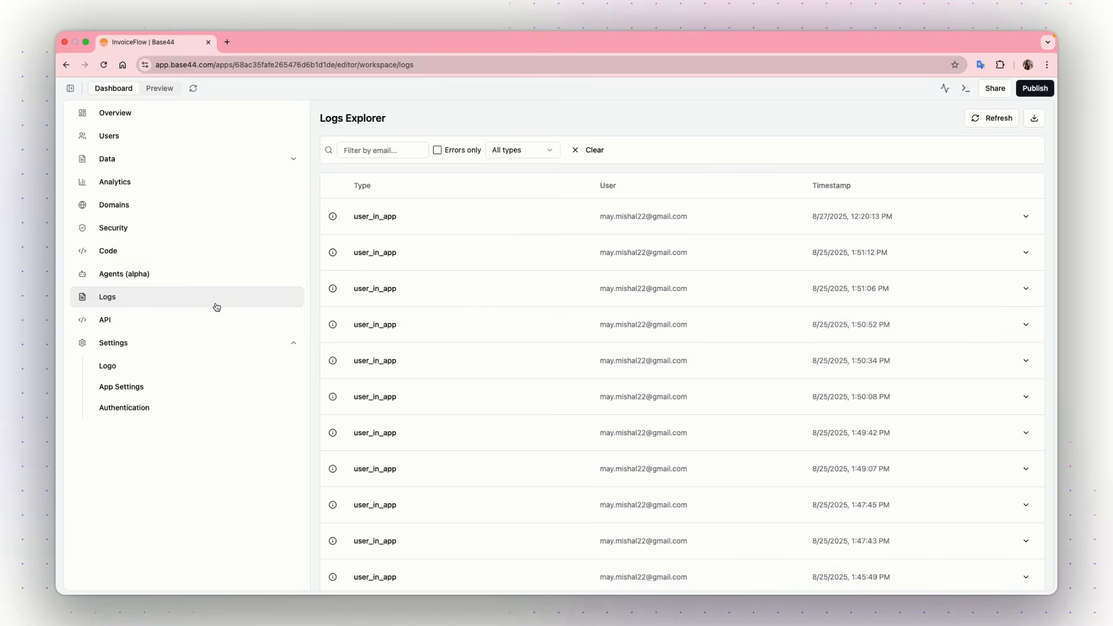
# Review the API code examples and the entities they can be generated for, keeping Invoice selected.
pyautogui.click(125, 329)
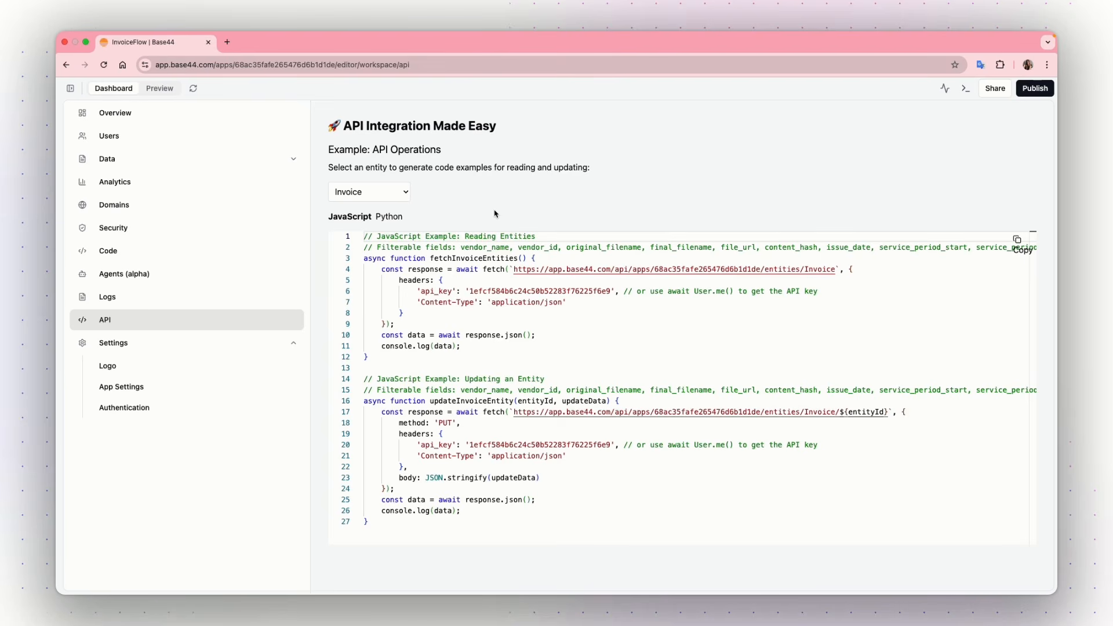
pyautogui.click(381, 195)
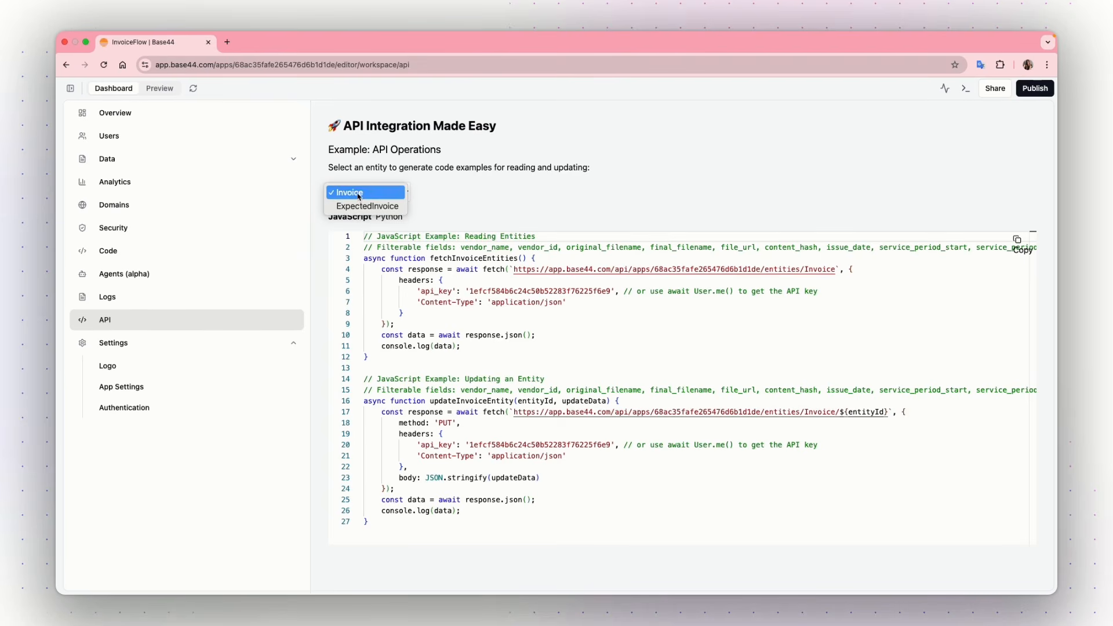
pyautogui.click(443, 205)
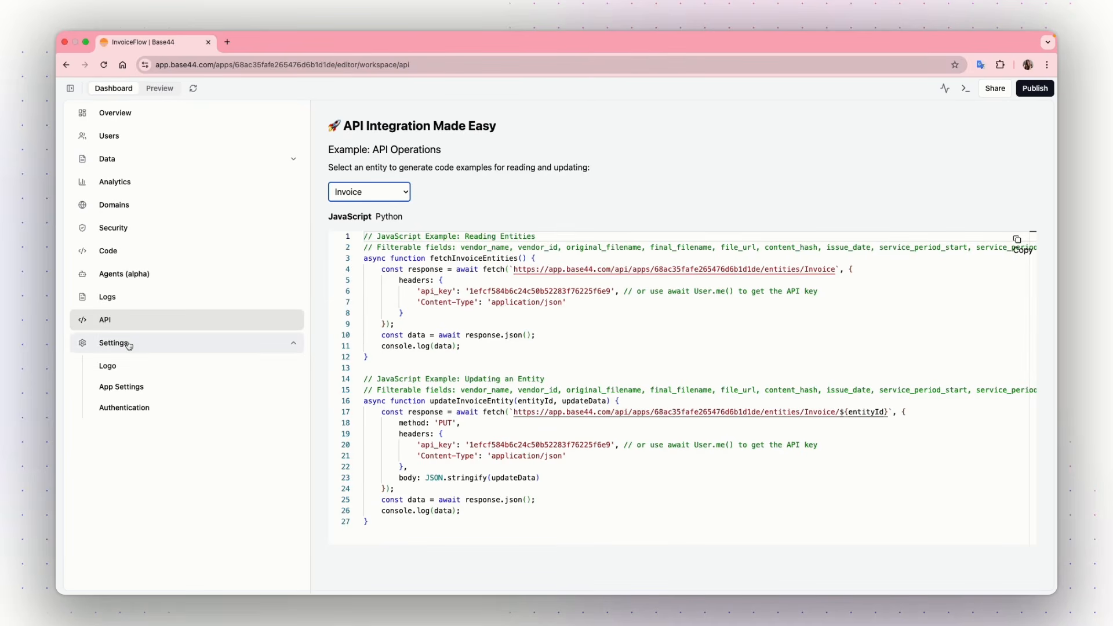
# Review the options for uploading an app logo and for generating one from a prompt.
pyautogui.click(117, 366)
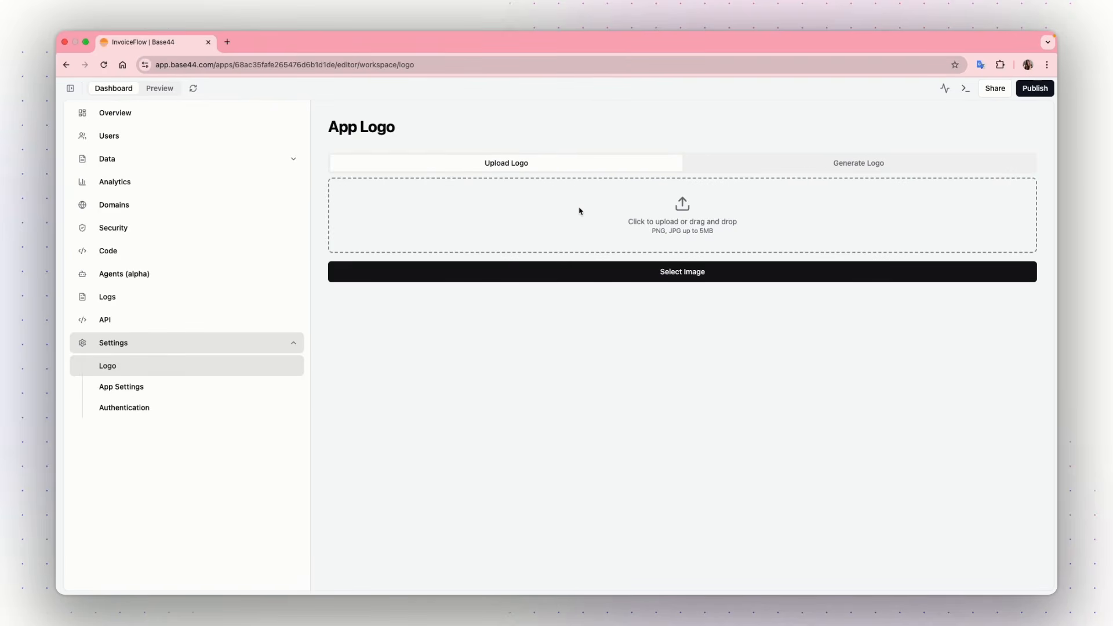
pyautogui.click(834, 164)
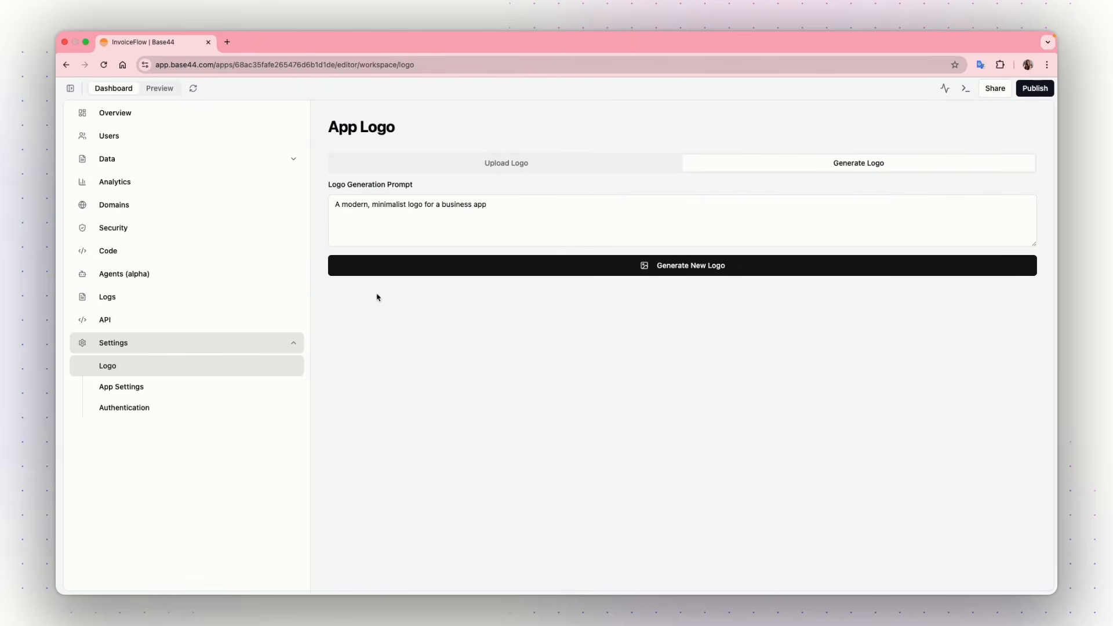
# Review the main page and app visibility choices in the app settings, keeping Dashboard and Private.
pyautogui.click(150, 389)
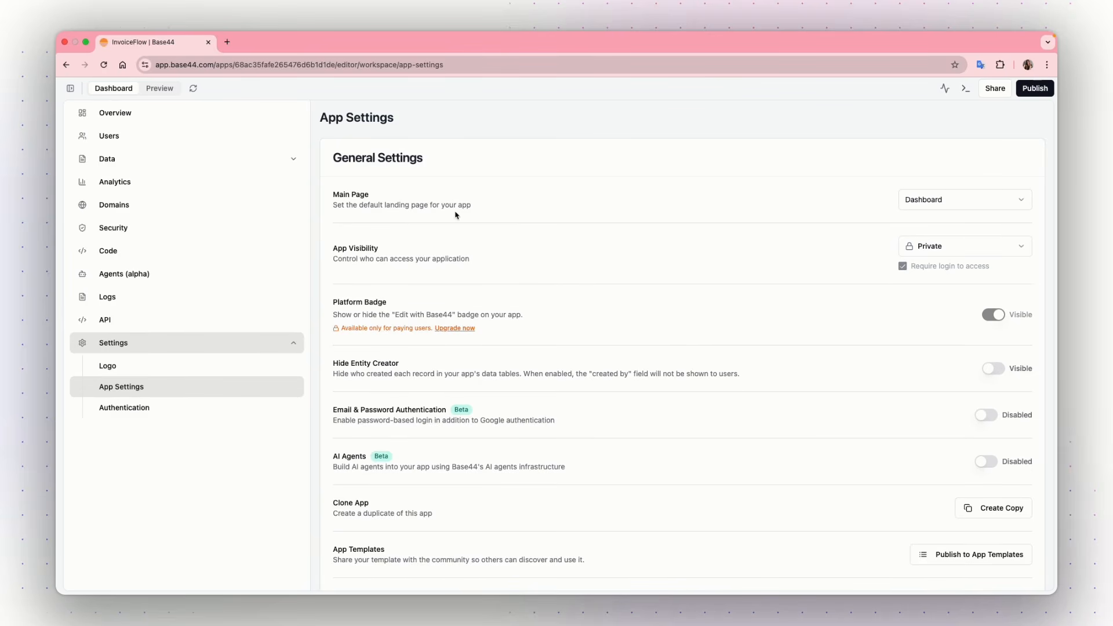
pyautogui.click(926, 211)
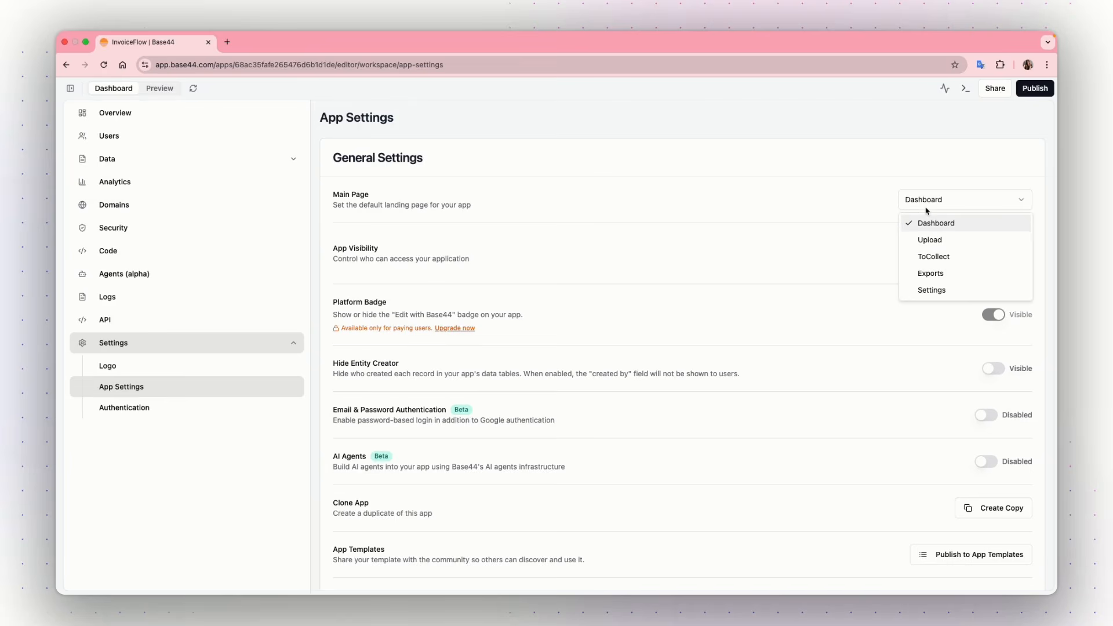
pyautogui.click(931, 207)
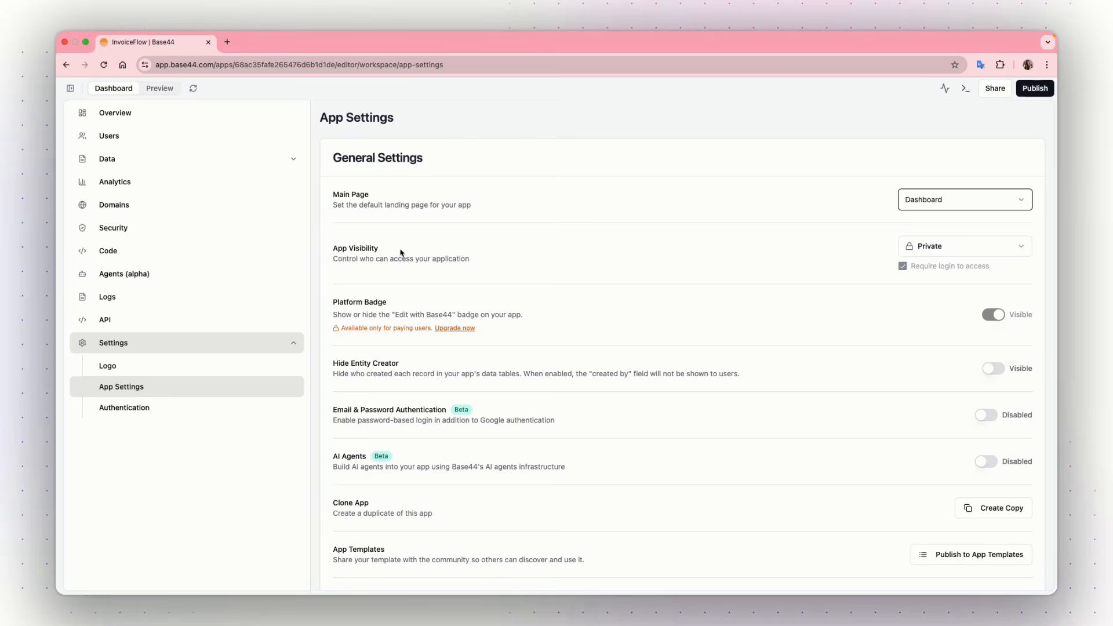
pyautogui.click(943, 253)
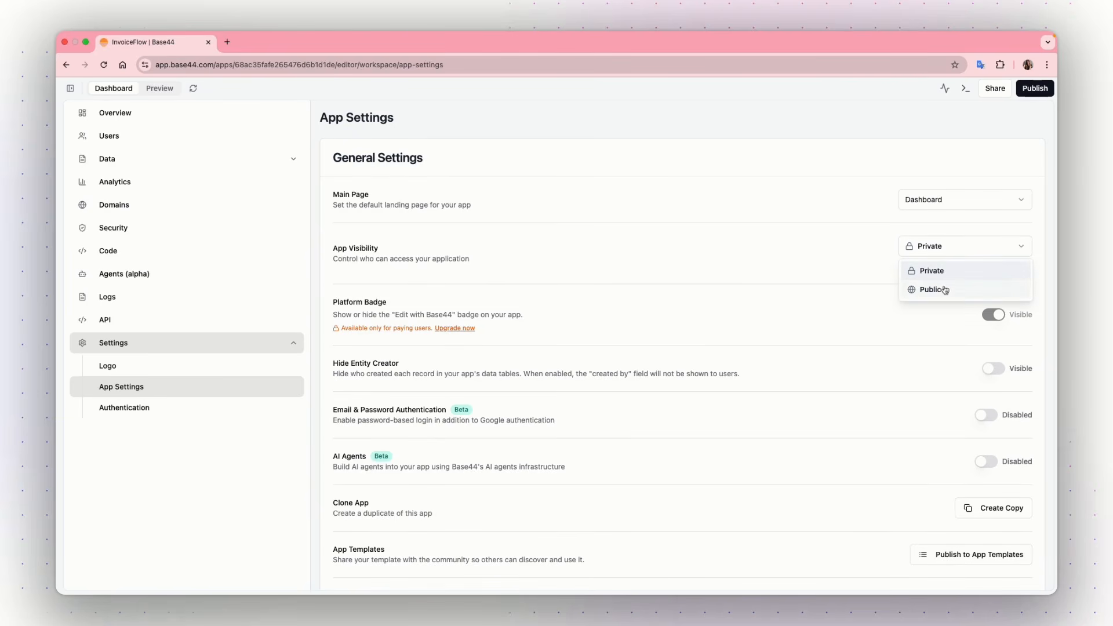
pyautogui.click(854, 256)
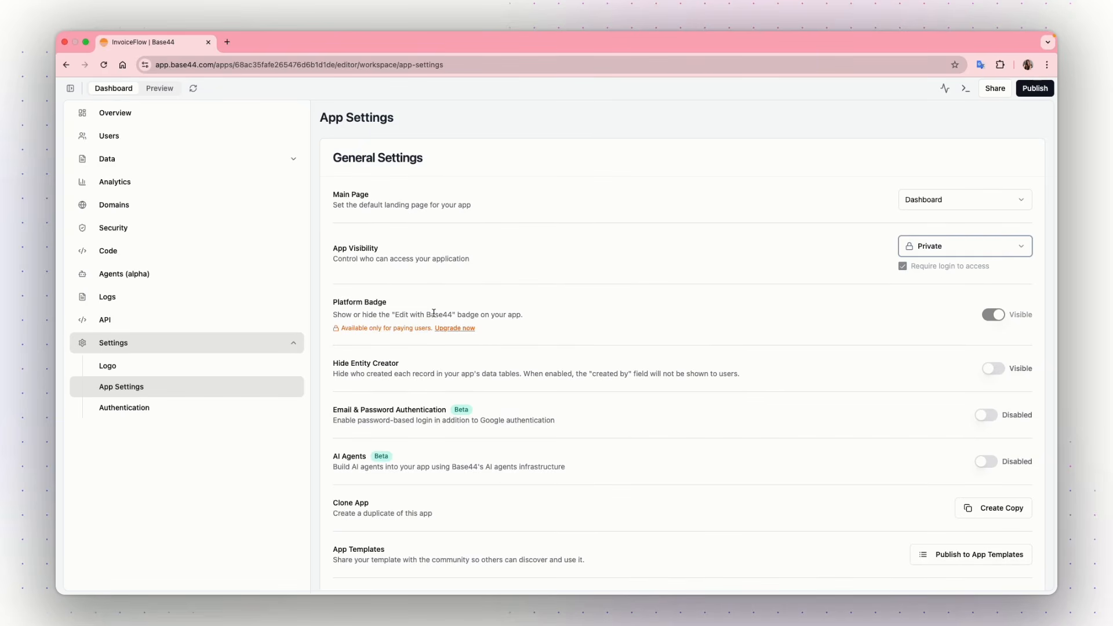
# Read the remaining app settings down to the Danger Zone and open the Authentication settings.
pyautogui.scroll(-3, 433, 313)
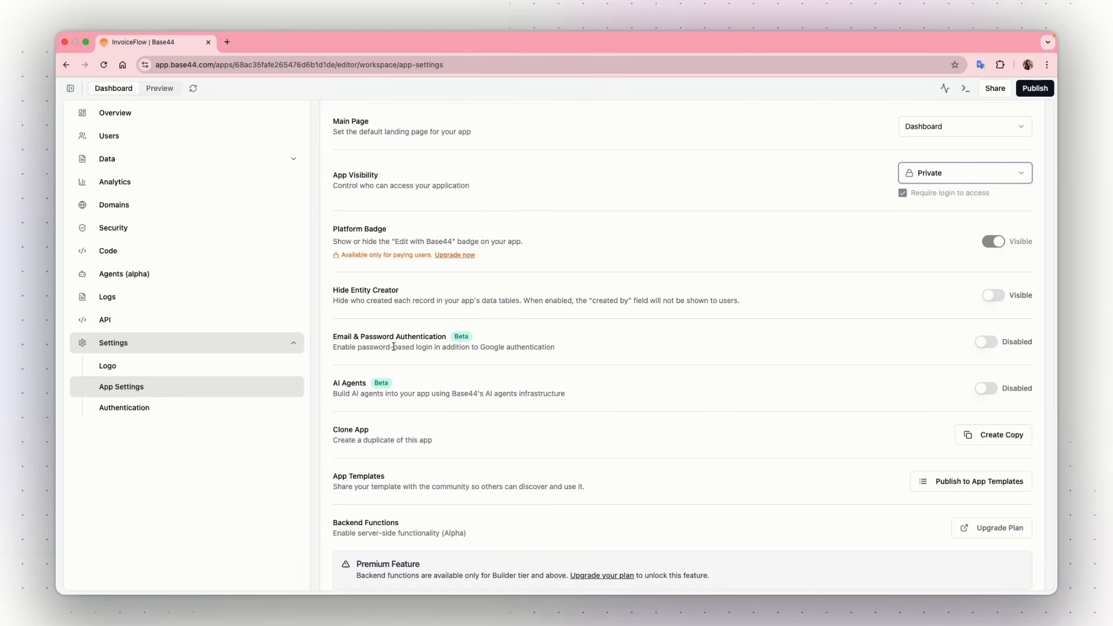
pyautogui.scroll(-2, 393, 347)
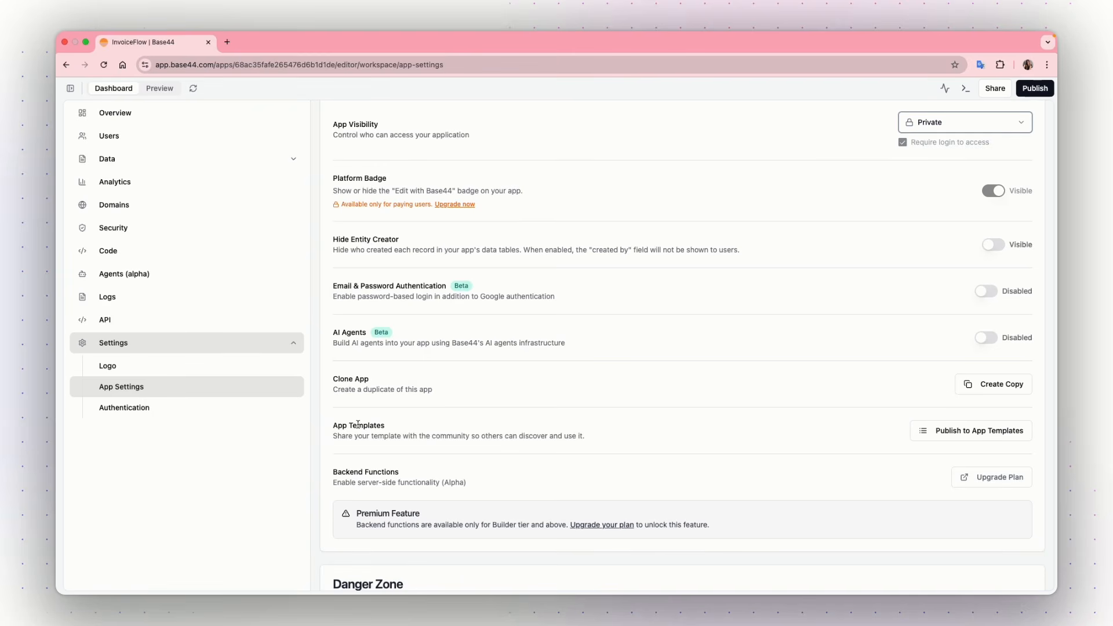
pyautogui.scroll(-2, 371, 435)
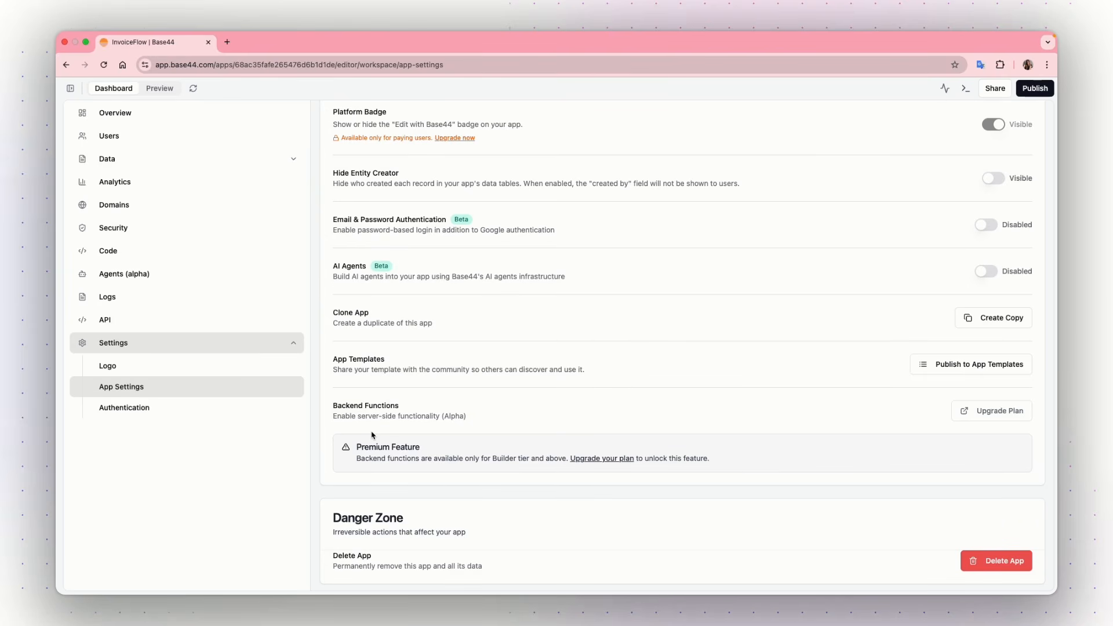
pyautogui.scroll(-1, 371, 435)
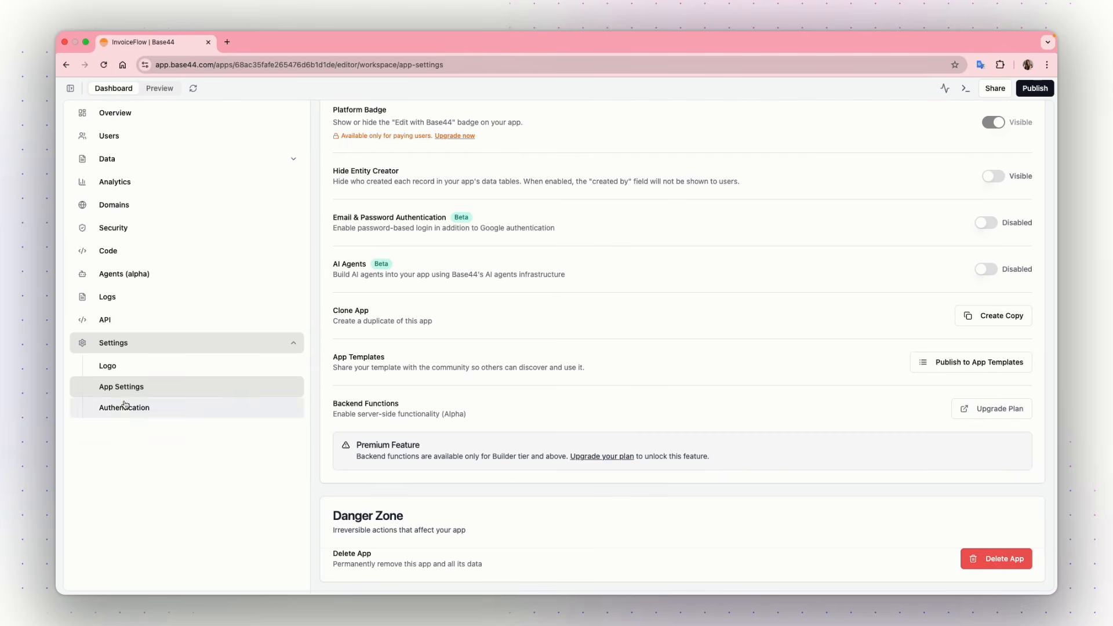
pyautogui.click(124, 406)
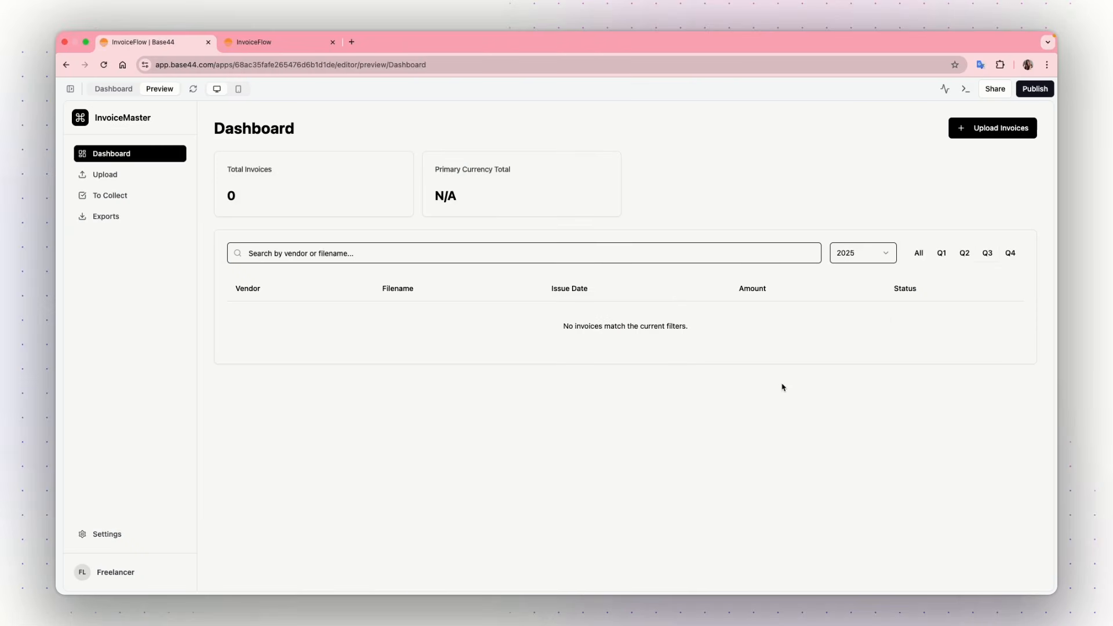
# Publish the invoice app with private, login-required access, then return from its sign-in page to the editor and toggle the side panel.
pyautogui.click(1036, 91)
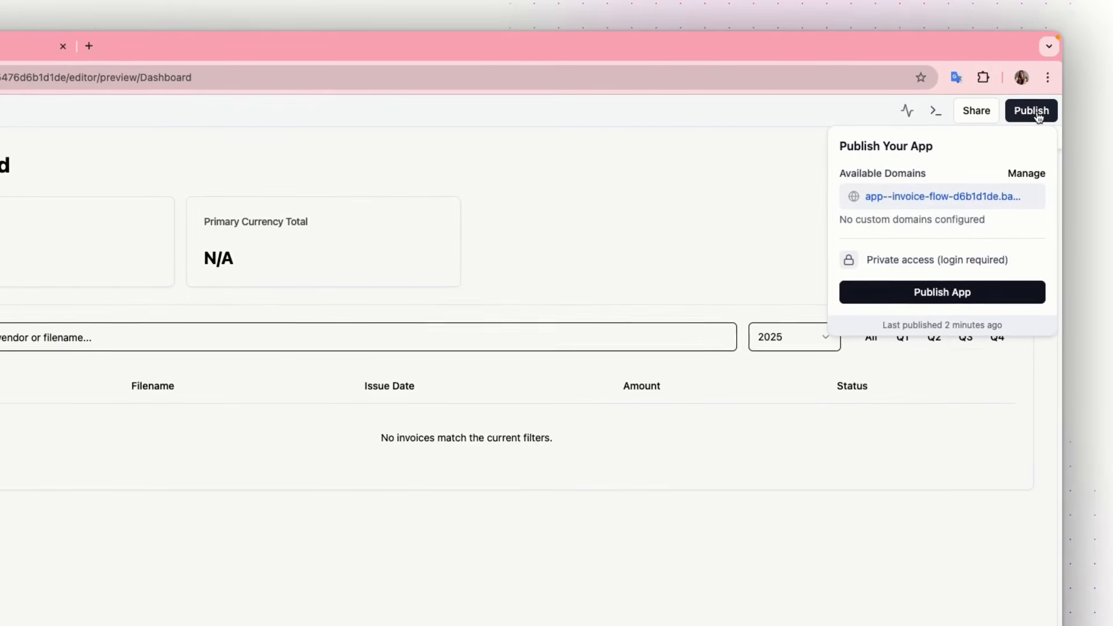
pyautogui.click(953, 293)
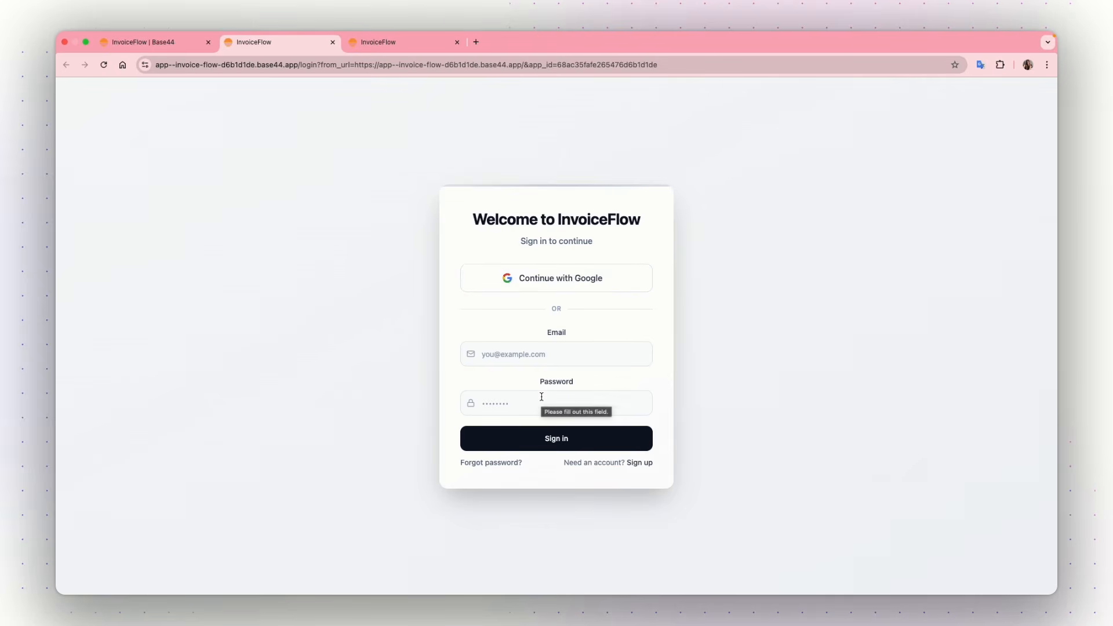
pyautogui.click(162, 44)
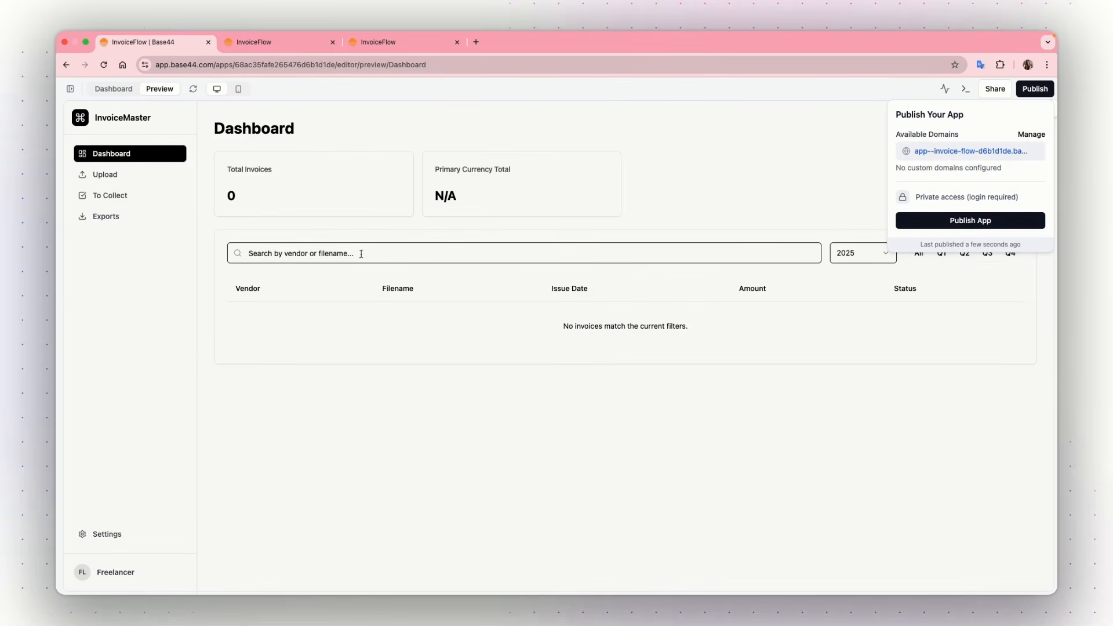
pyautogui.click(71, 89)
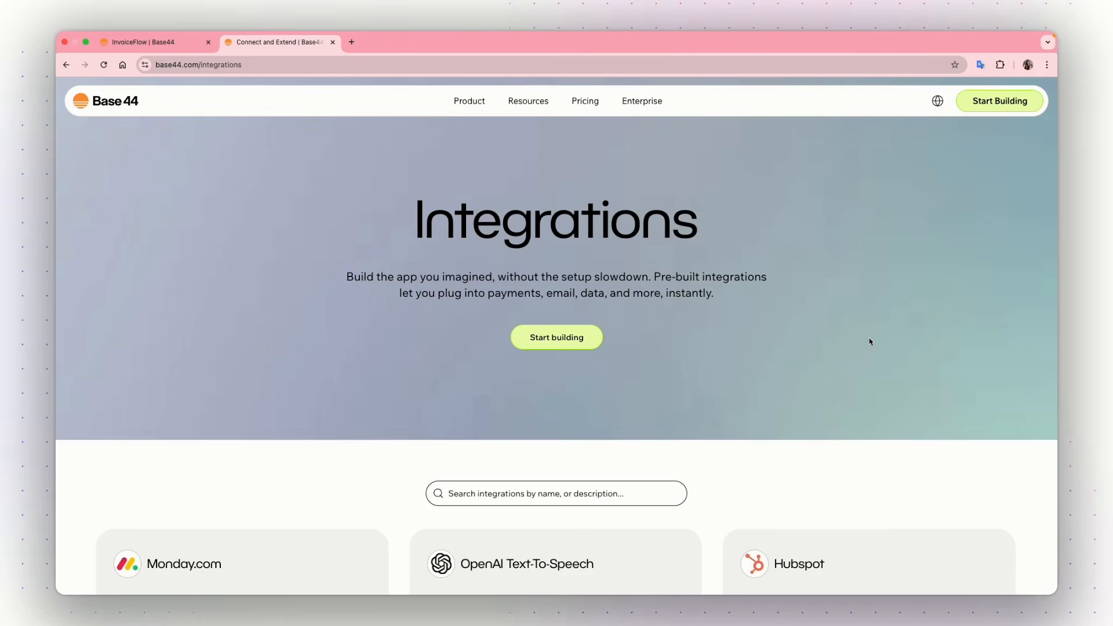
# Browse the Base44 integrations catalogue from Monday.com through Zapier, examining what each pre-built integration offers, and return to the page's beginning.
pyautogui.scroll(-1, 869, 342)
pyautogui.scroll(-1, 869, 342)
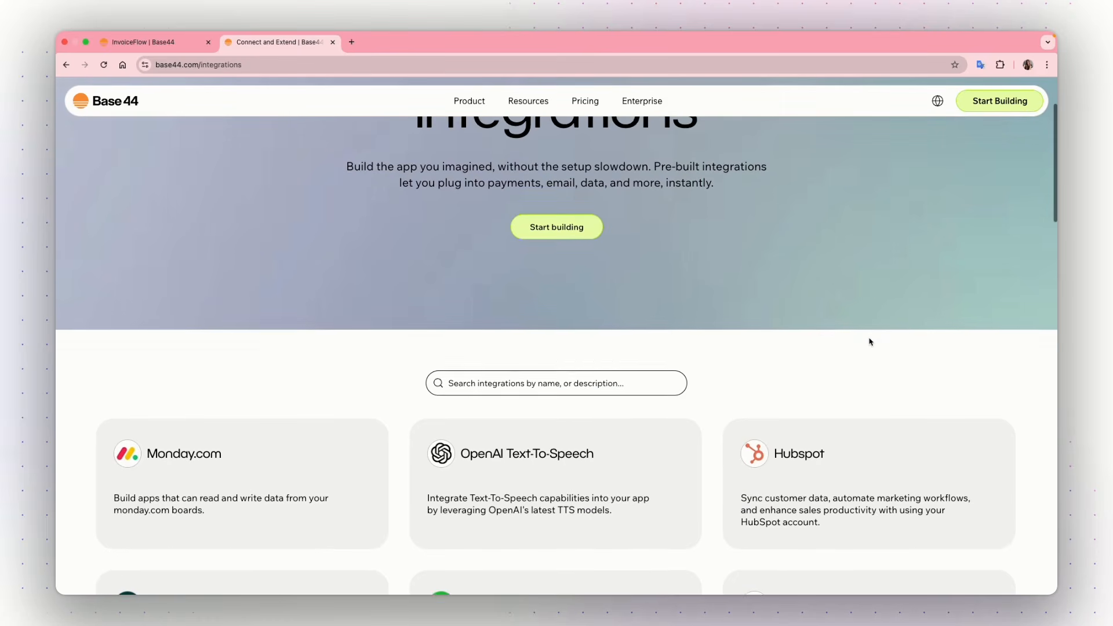
pyautogui.scroll(-1, 869, 341)
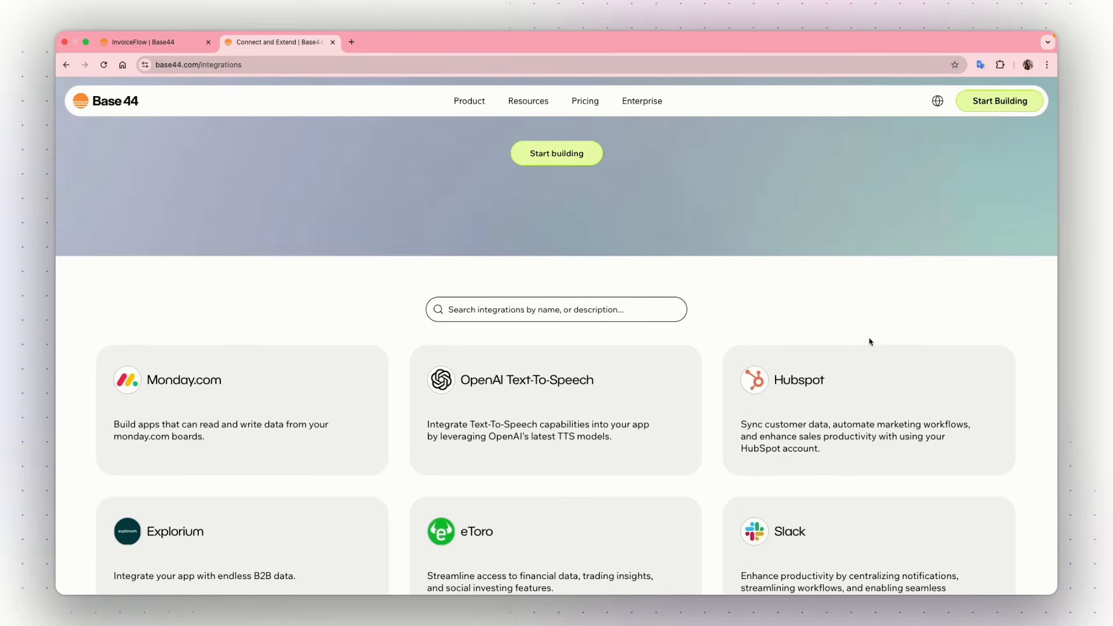
pyautogui.scroll(-1, 869, 342)
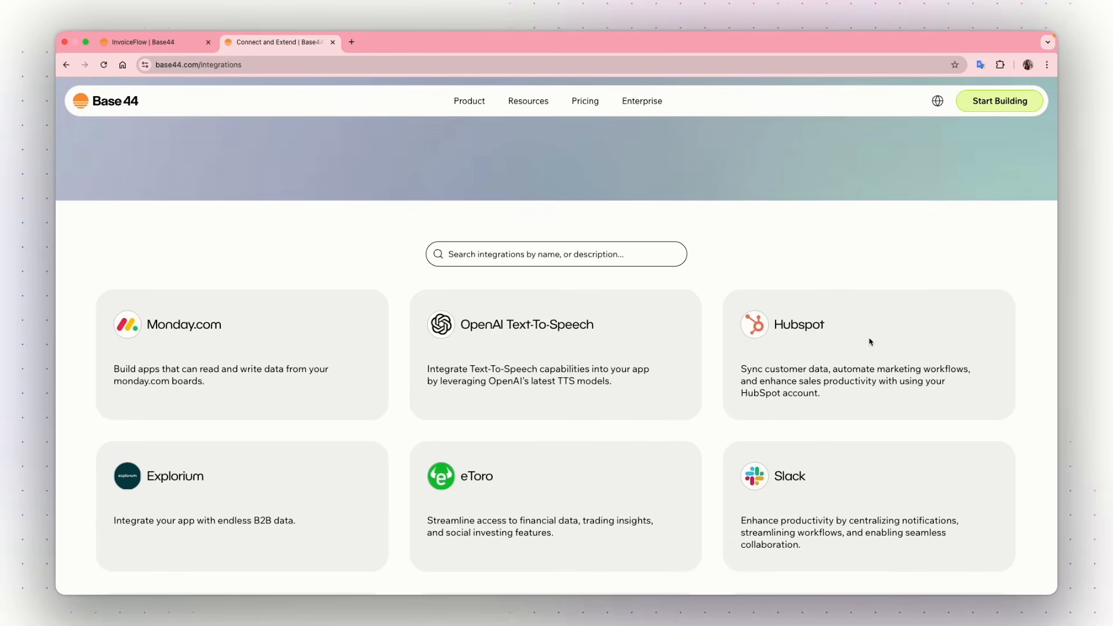
pyautogui.scroll(-8, 870, 341)
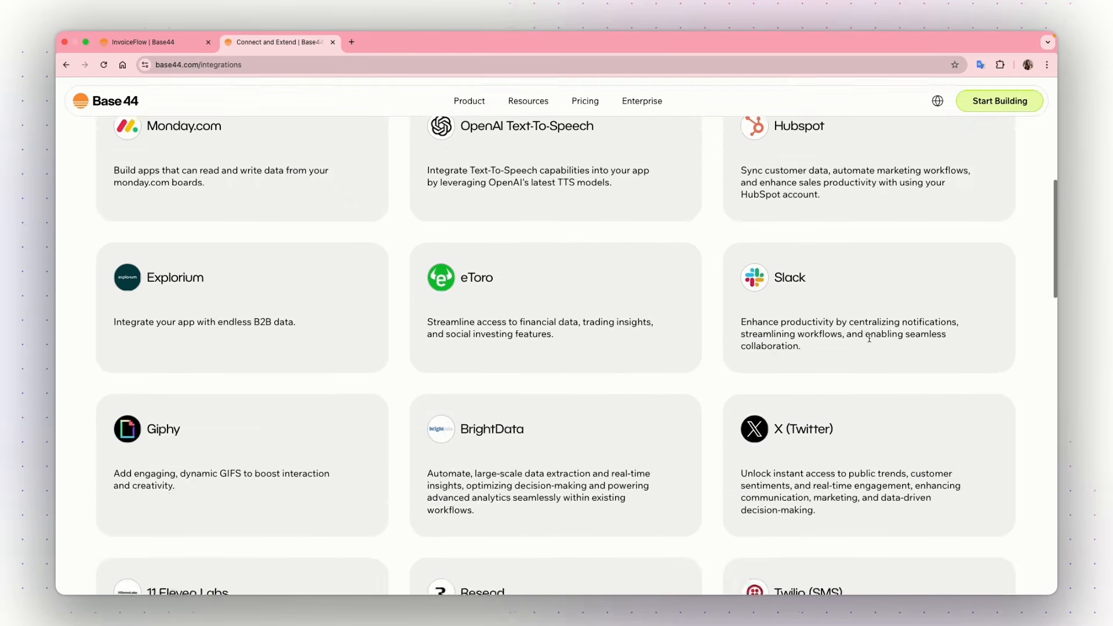
pyautogui.scroll(-1, 869, 342)
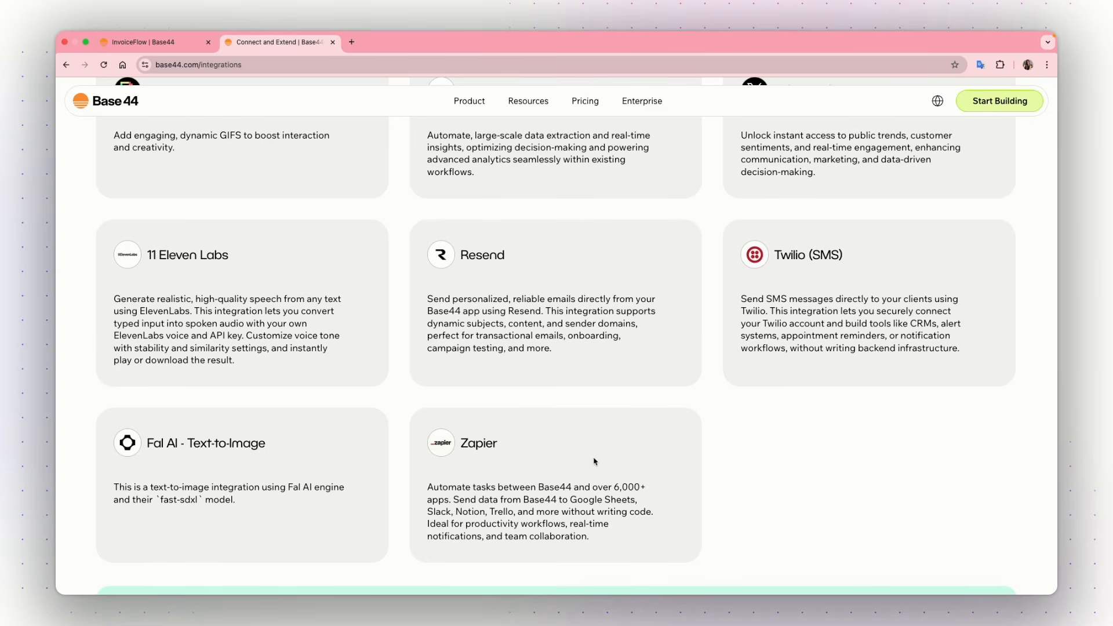
pyautogui.scroll(8, 594, 462)
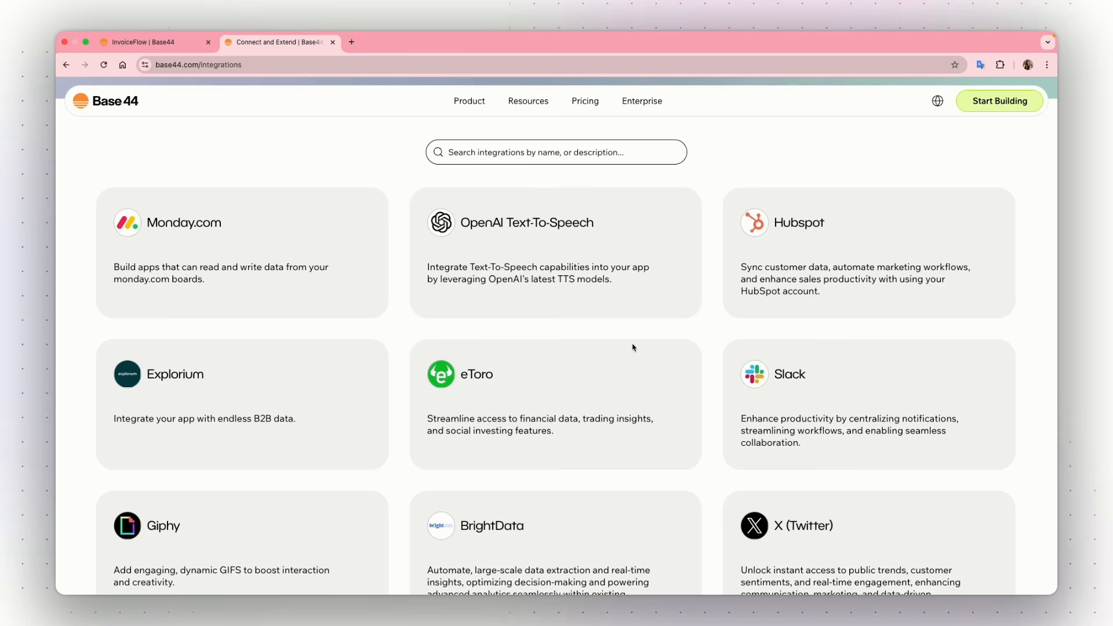
pyautogui.scroll(5, 633, 347)
pyautogui.scroll(2, 633, 348)
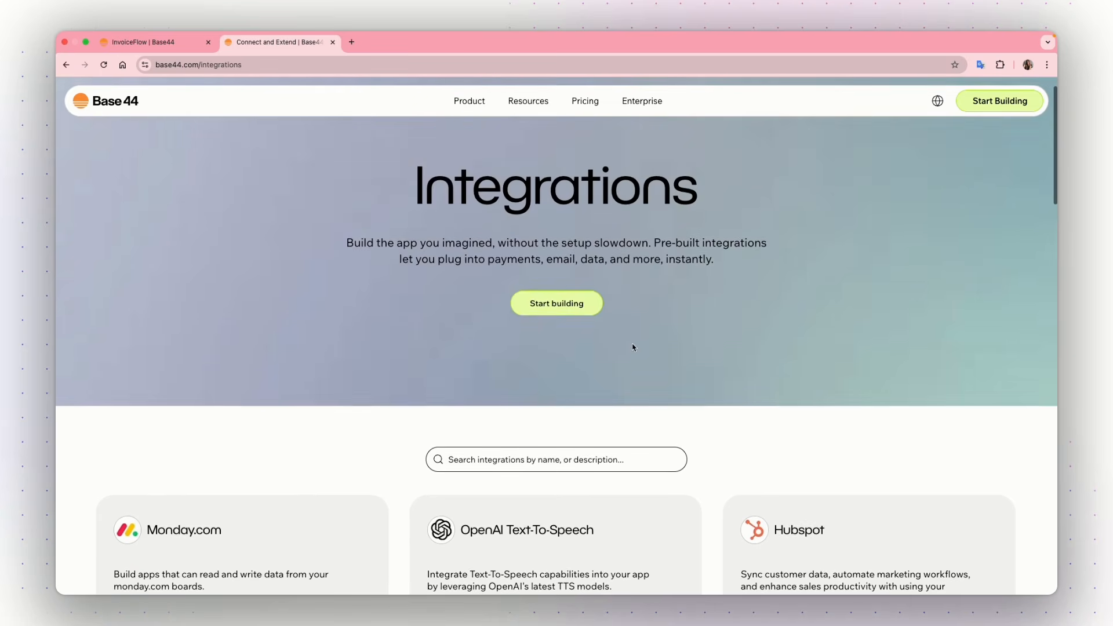